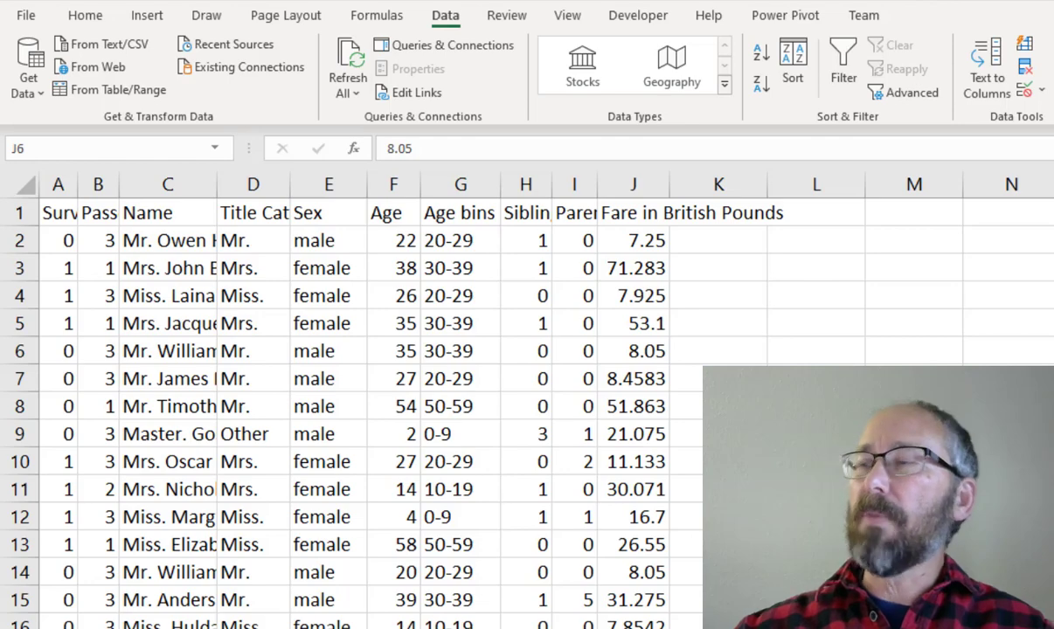
# Examine the formulas in the first data cells of the Title Categories and Age bins columns, D2 and G2.
pyautogui.click(258, 212)
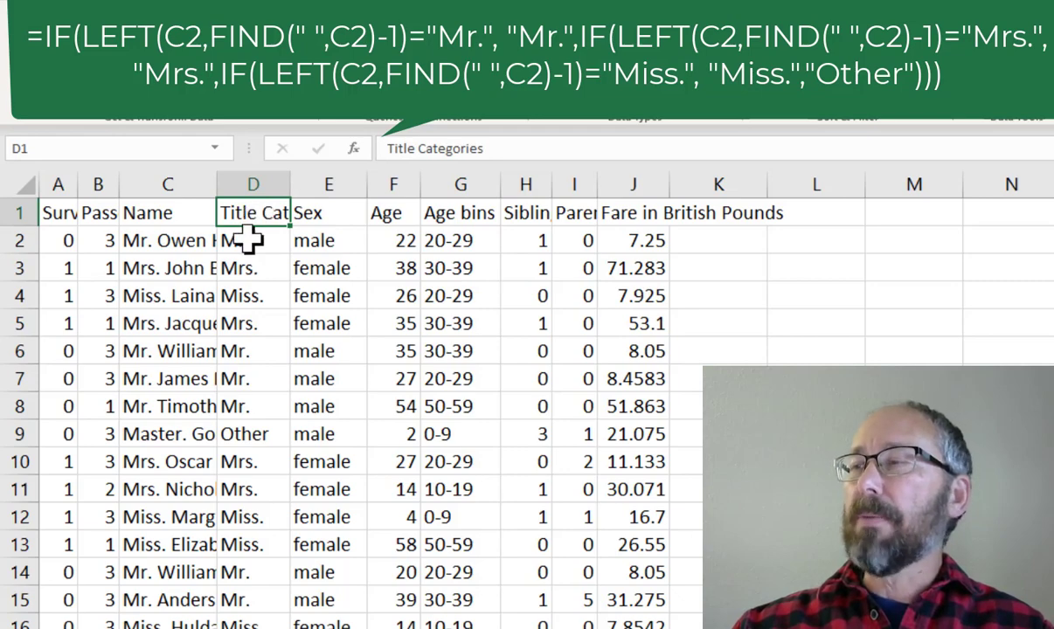
pyautogui.click(249, 239)
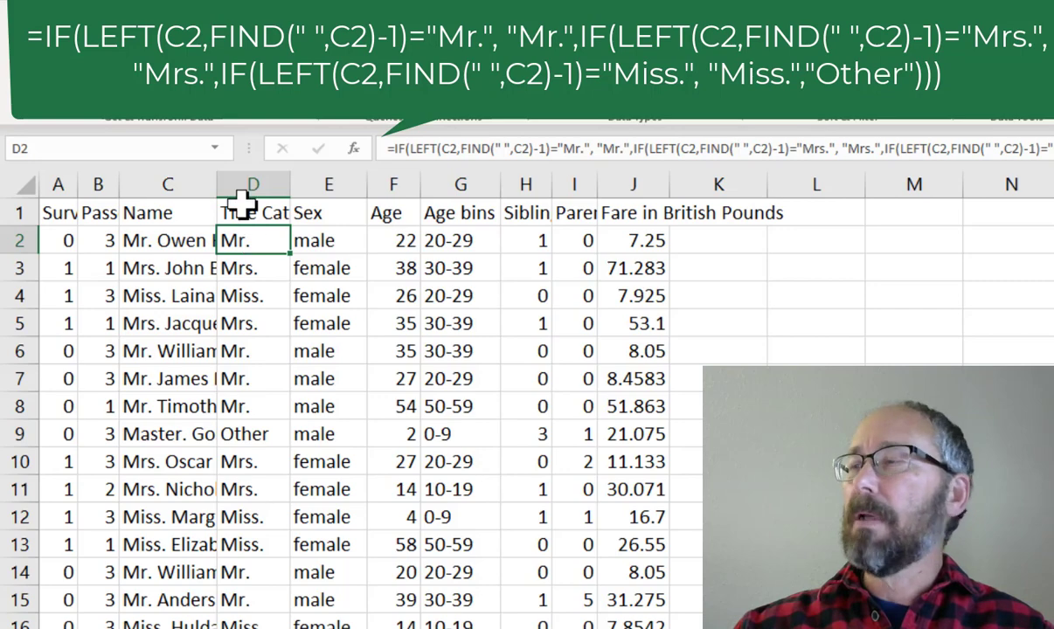
pyautogui.click(450, 214)
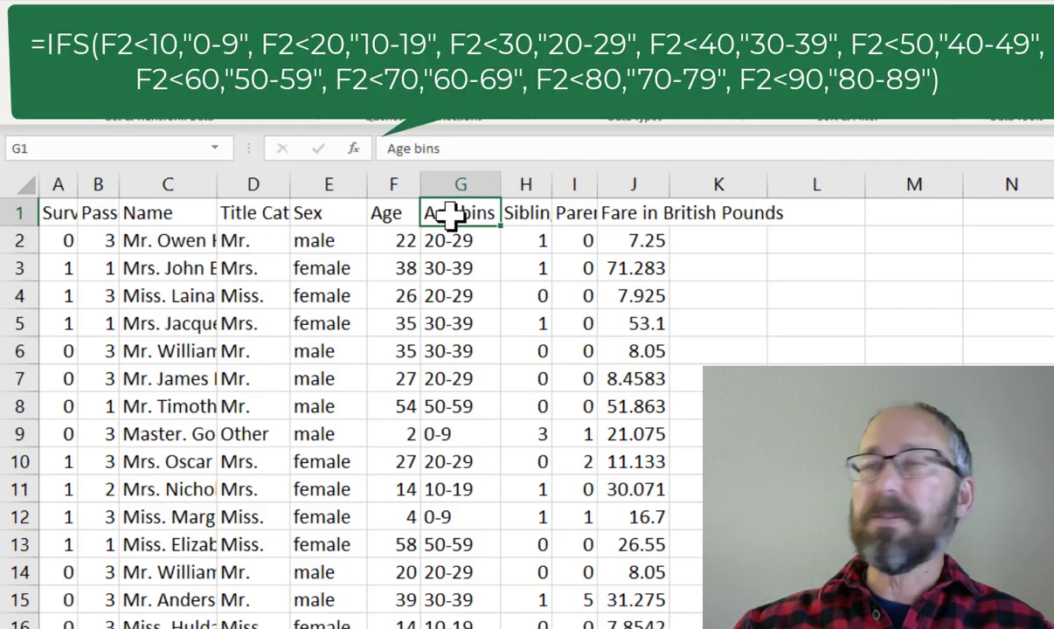
pyautogui.click(449, 239)
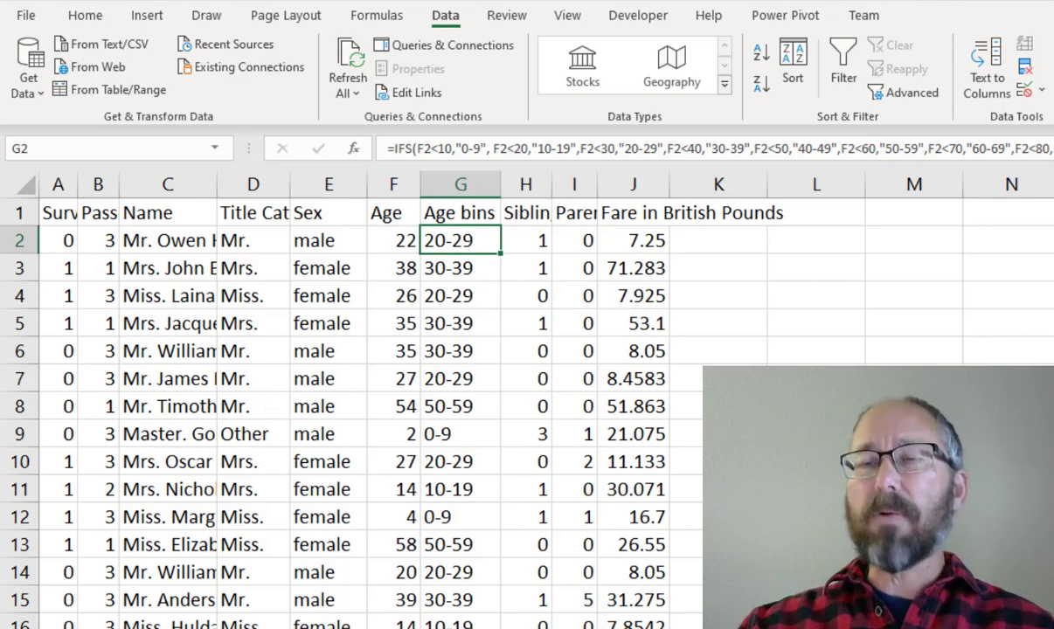
pyautogui.click(2, 498)
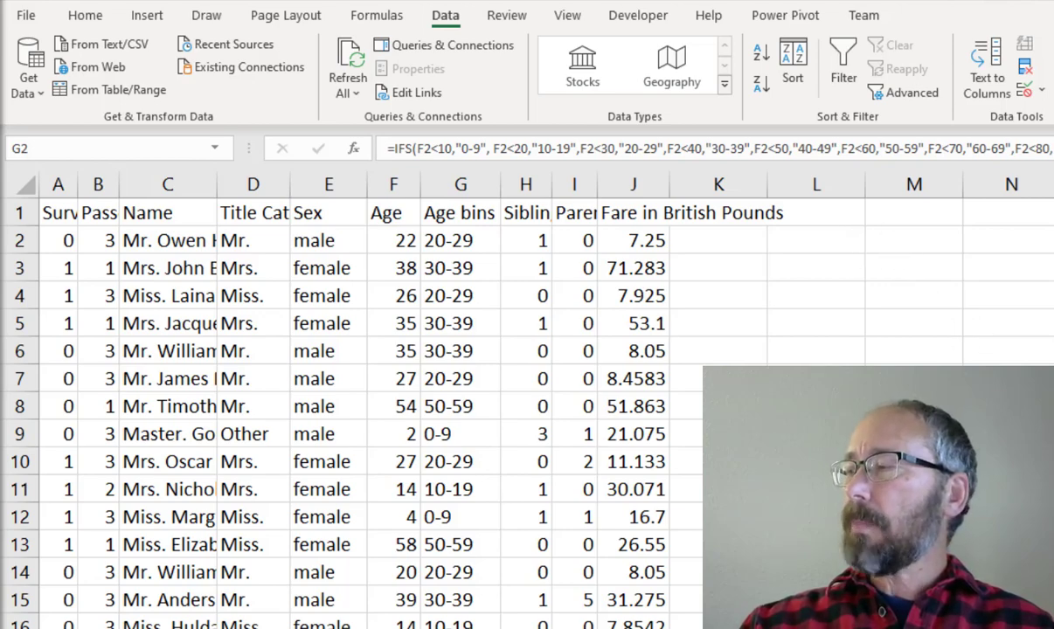
# Start a COUNTIFS formula in cell L3 whose first condition matches 1 in the Survived range A2:A888.
pyautogui.hscroll(2, 678, 190)
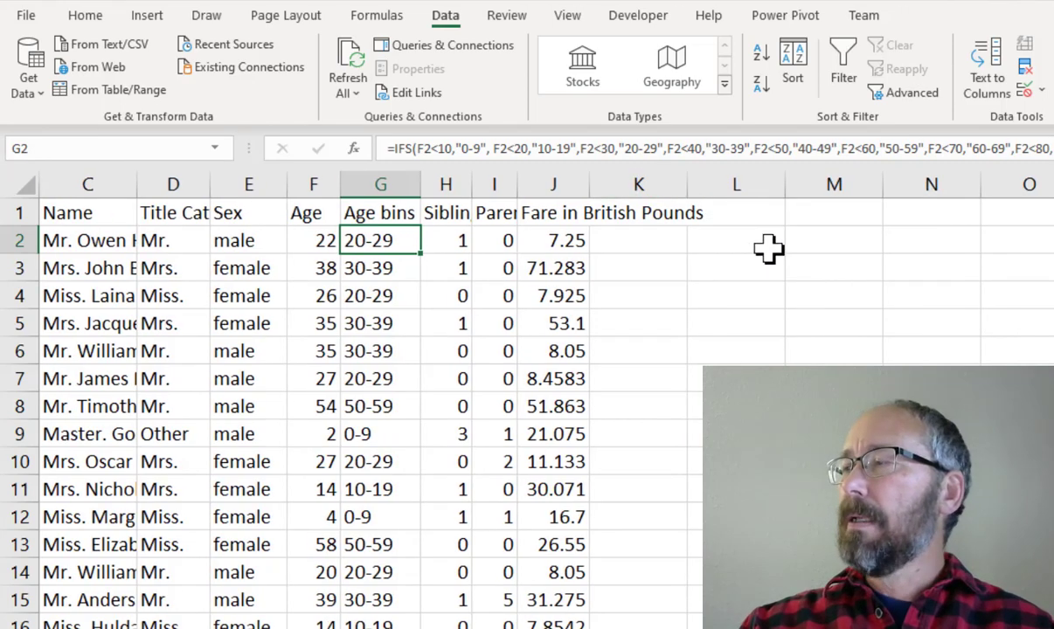
pyautogui.click(741, 275)
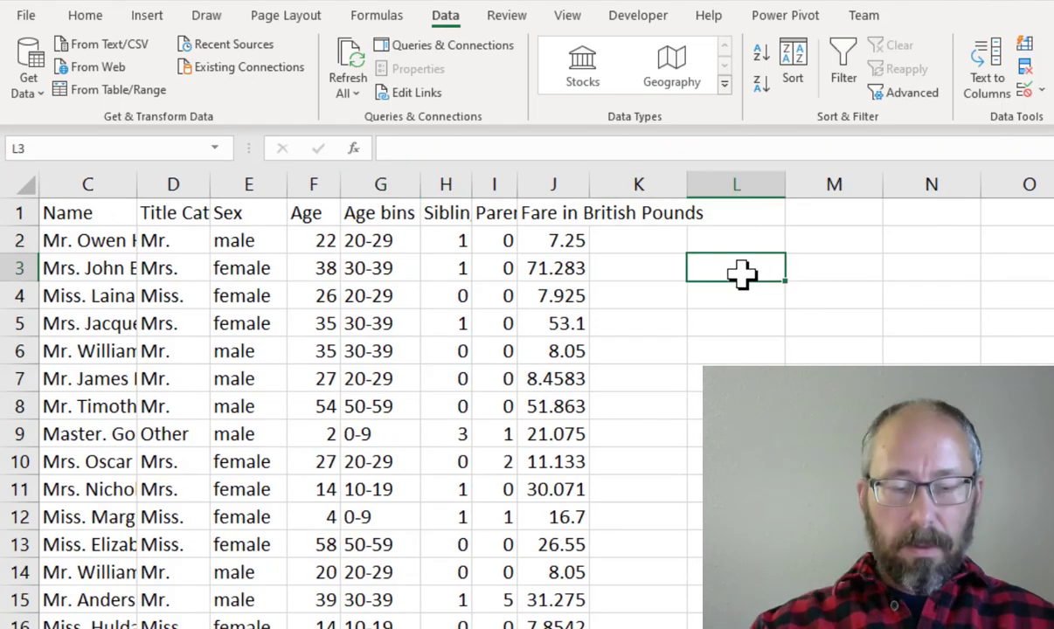
pyautogui.write('=')
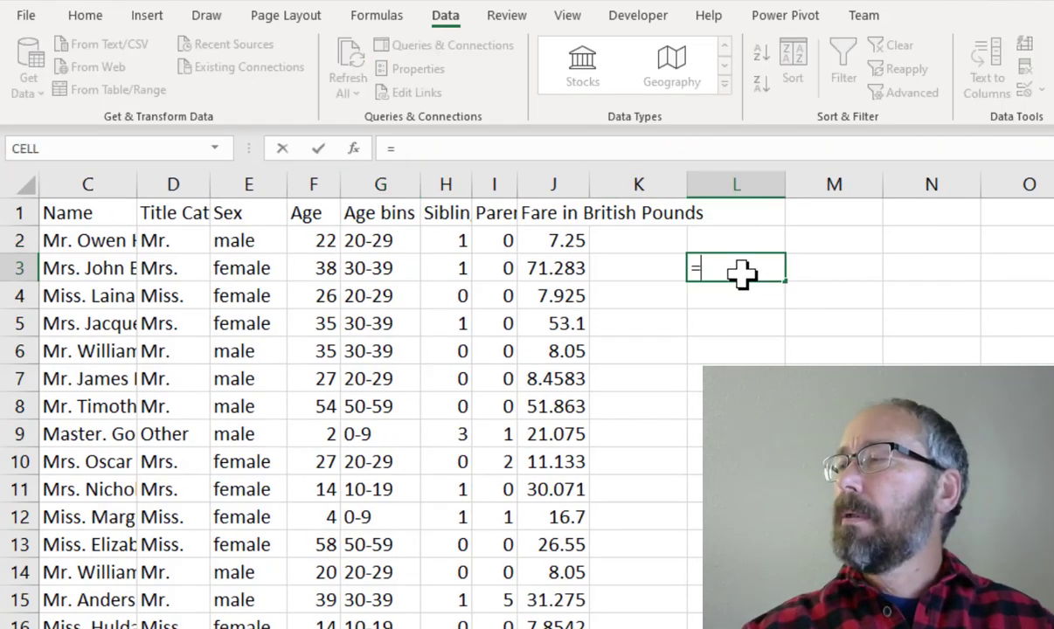
pyautogui.write('countifs')
pyautogui.press('Tab')
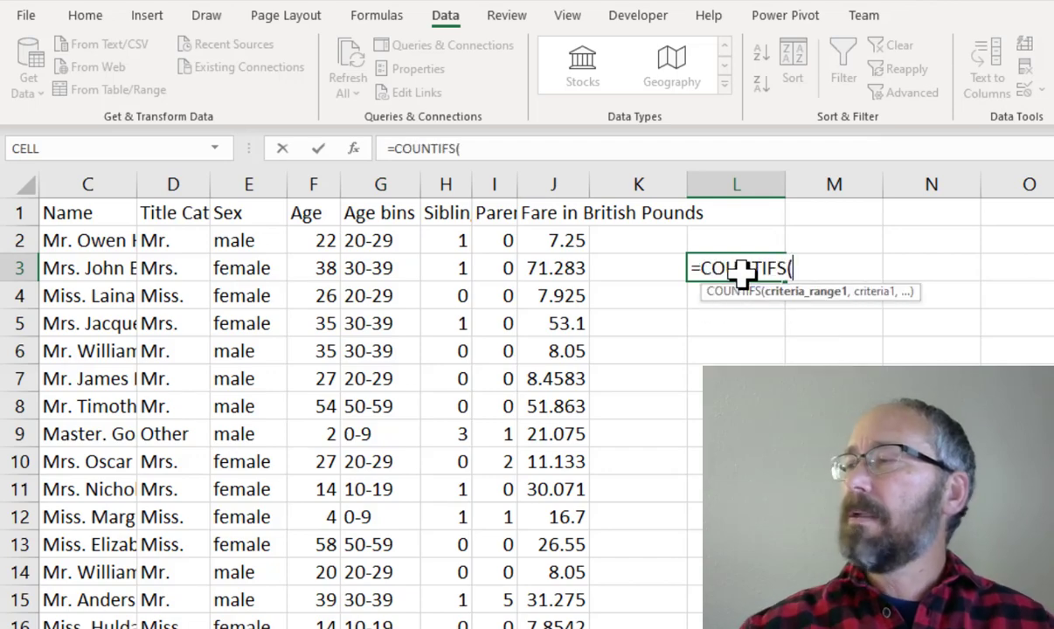
pyautogui.hscroll(-2, 225, 376)
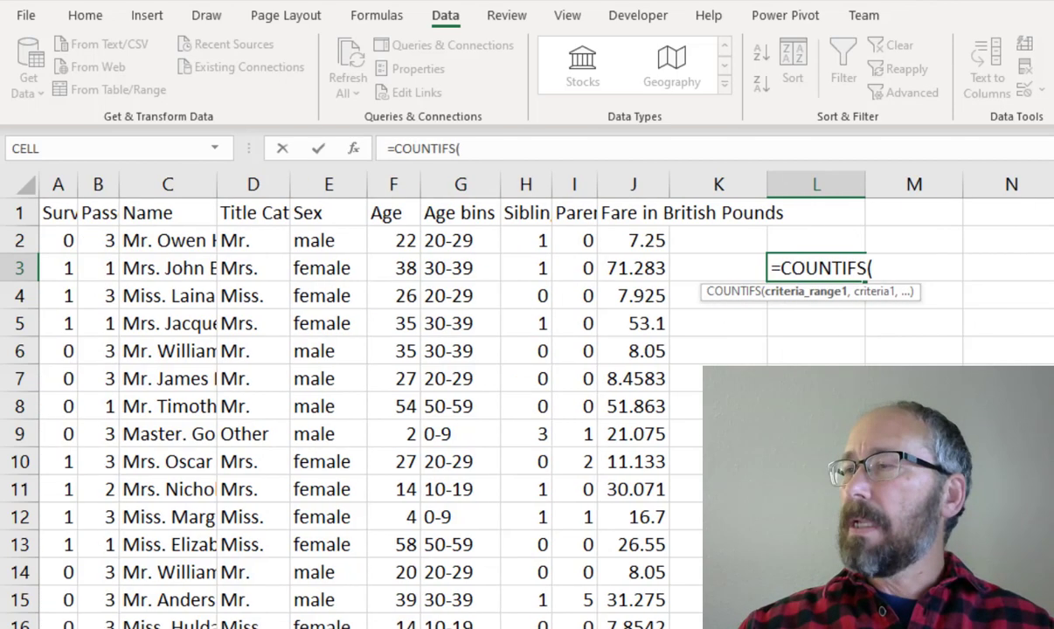
pyautogui.click(59, 240)
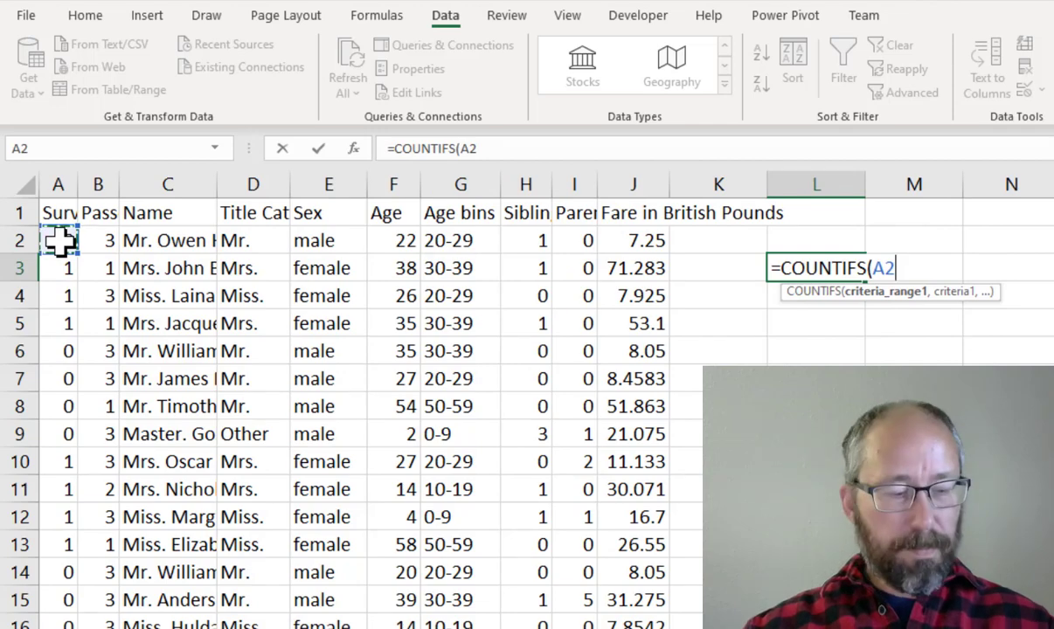
pyautogui.hotkey('ctrl', 'shift', 'Down')
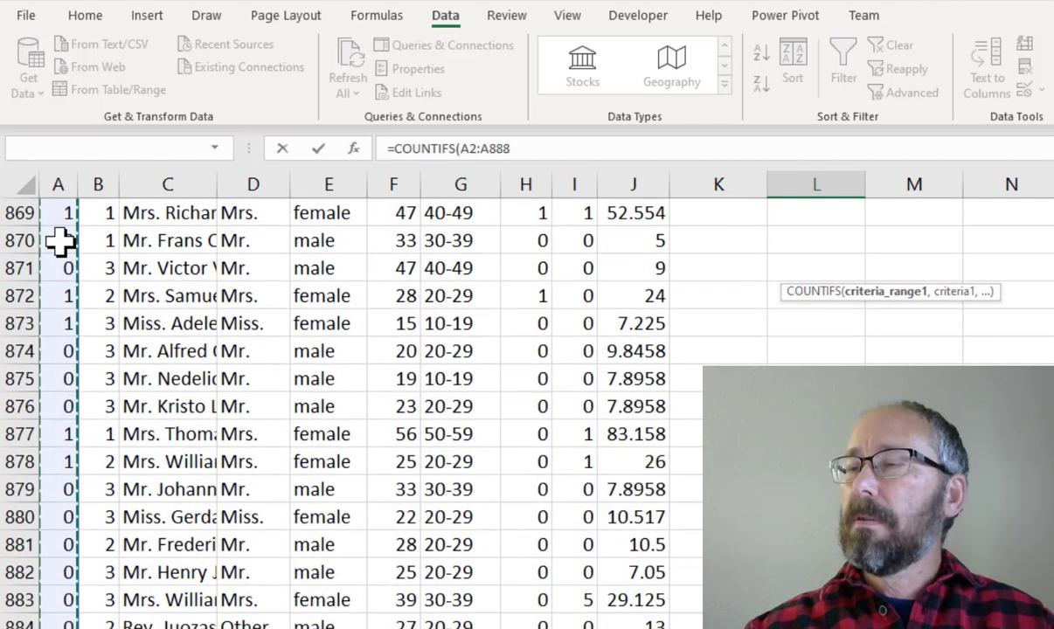
pyautogui.write(',1,')
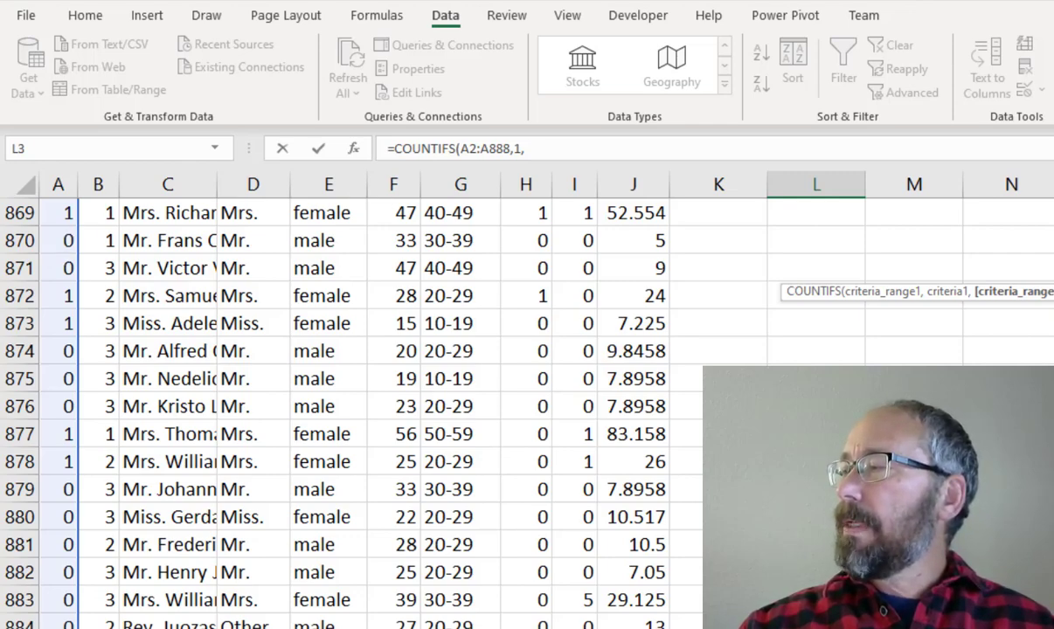
# Add a second COUNTIFS condition matching "female" in the Sex range E2:E888.
pyautogui.scroll(20, 496, 393)
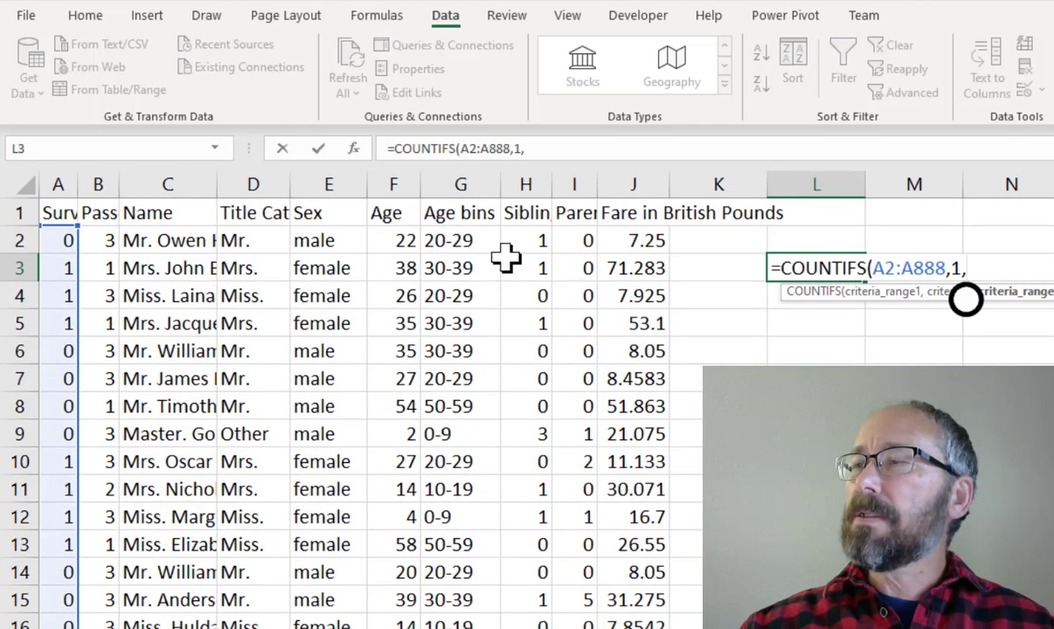
pyautogui.click(317, 243)
pyautogui.hotkey('ctrl', 'shift', 'Down')
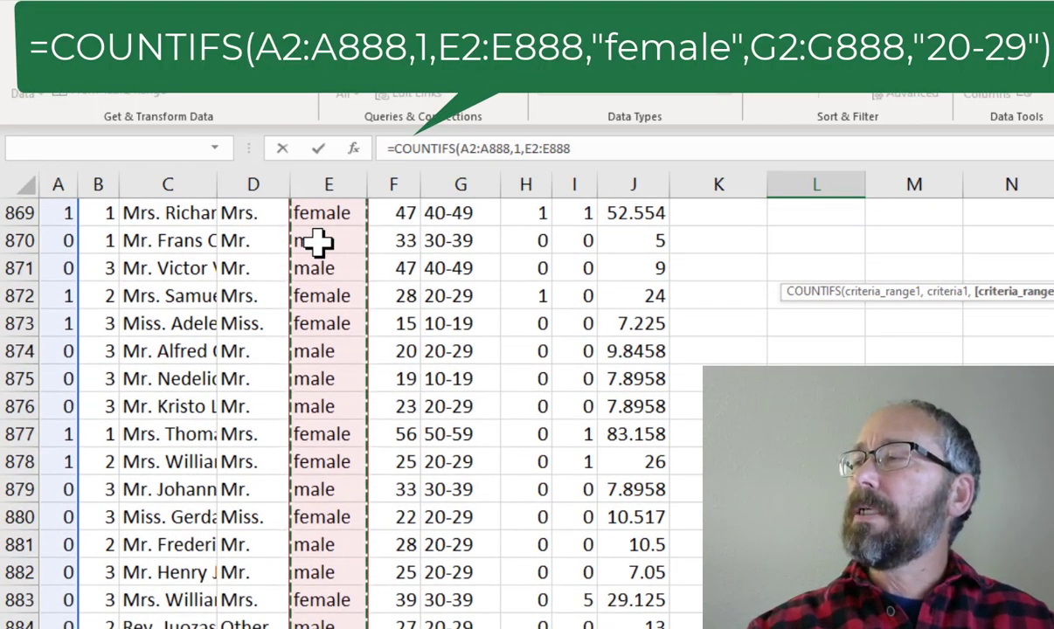
pyautogui.write(',"female",')
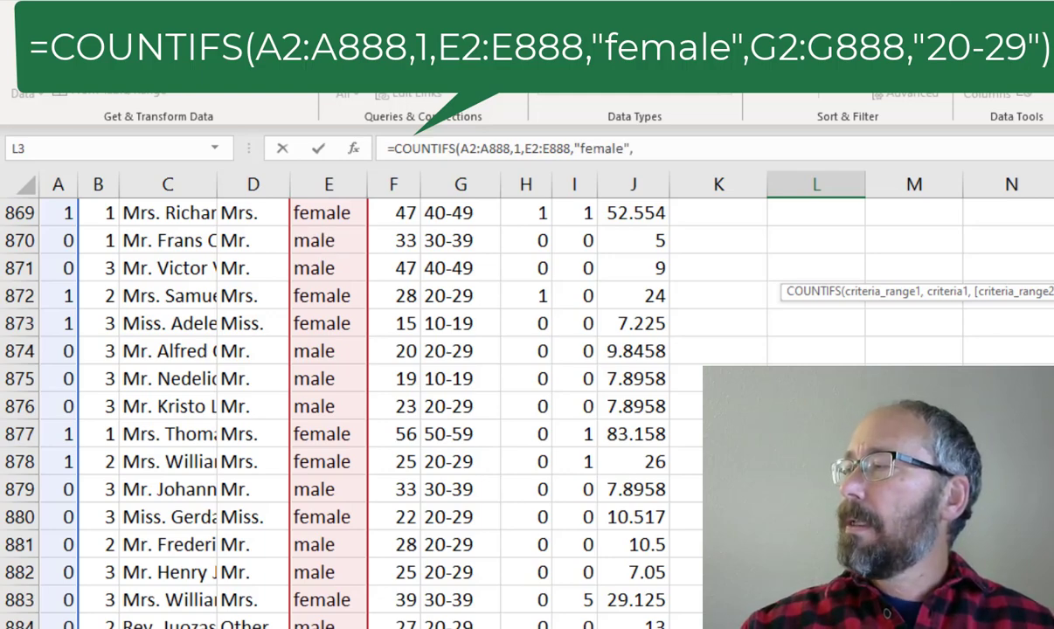
# Add a third COUNTIFS condition matching "20-29" in the Age bins range G2:G888 and complete the formula.
pyautogui.scroll(20, 497, 389)
pyautogui.click(472, 245)
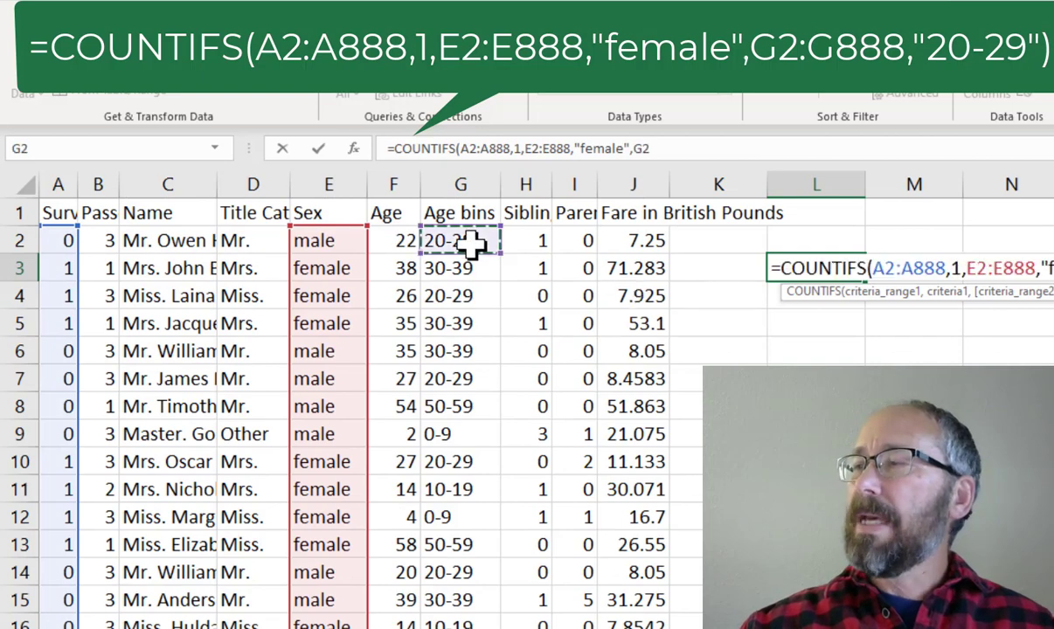
pyautogui.hotkey('ctrl', 'shift', 'Down')
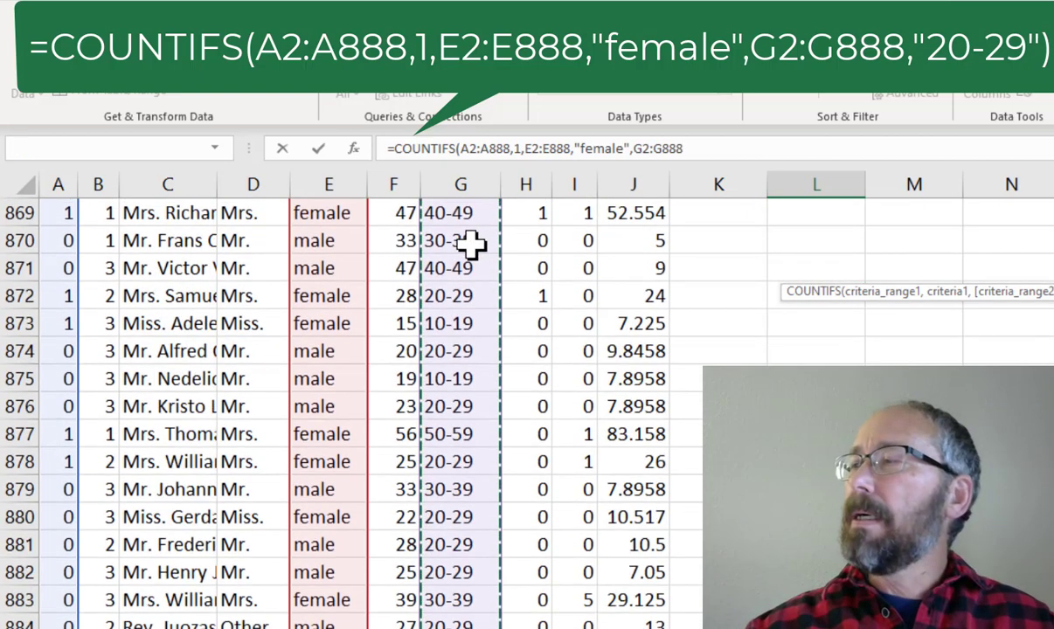
pyautogui.write(',"')
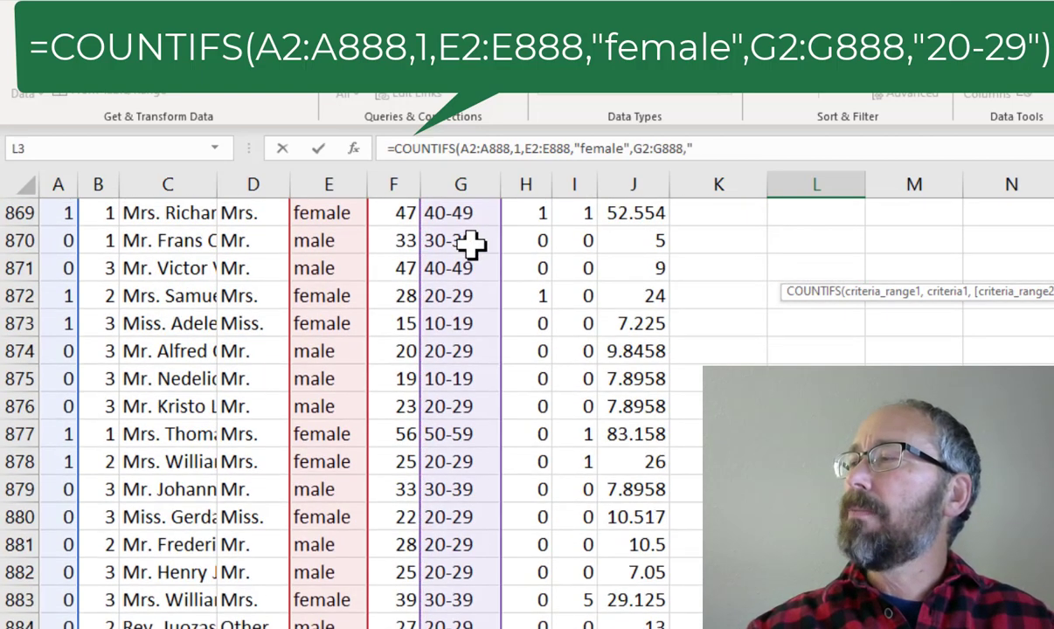
pyautogui.write('20-29')
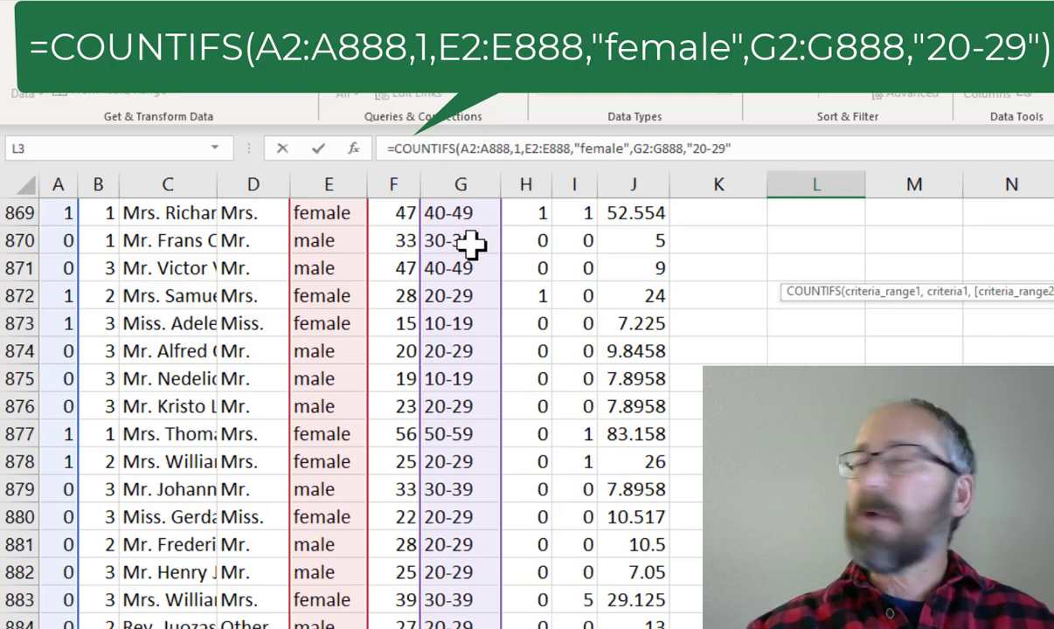
pyautogui.write('")')
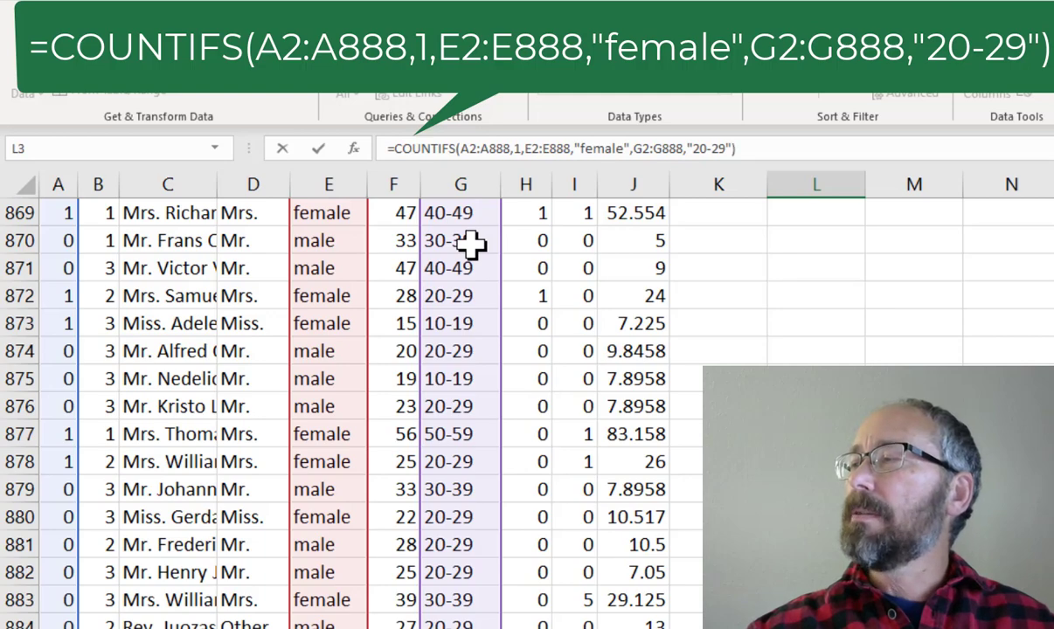
pyautogui.press('Return')
# Delete the COUNTIFS formula from cell L3.
pyautogui.scroll(1, 787, 280)
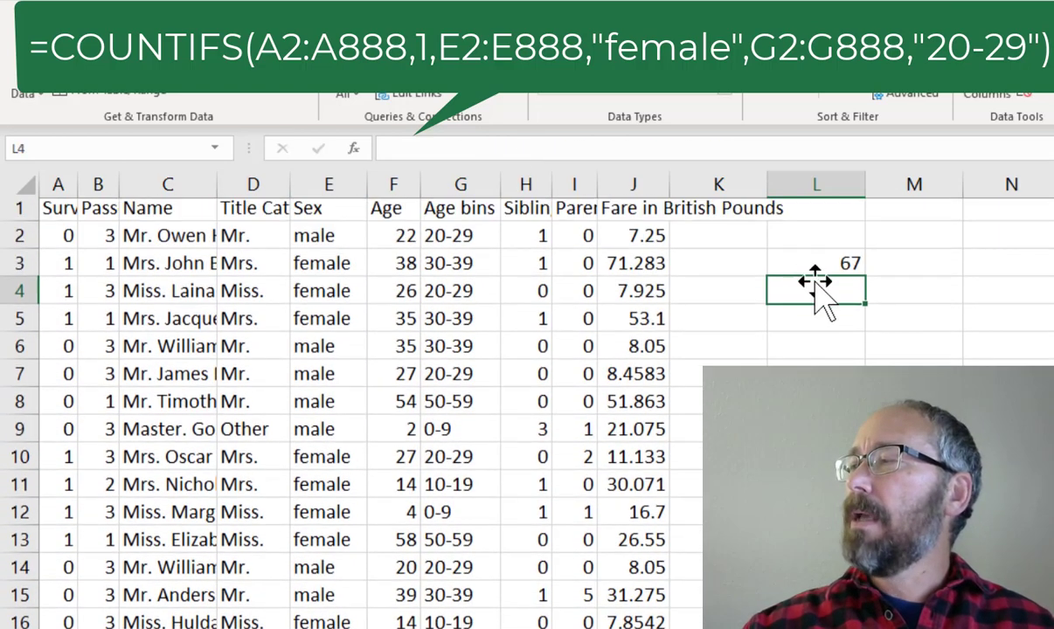
pyautogui.click(813, 265)
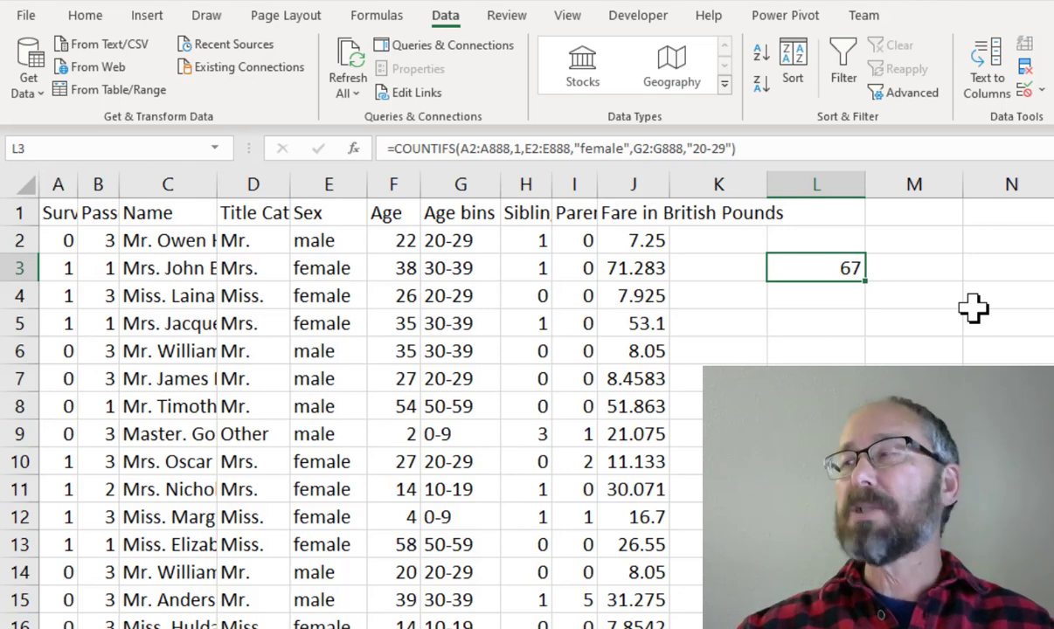
pyautogui.press('Delete')
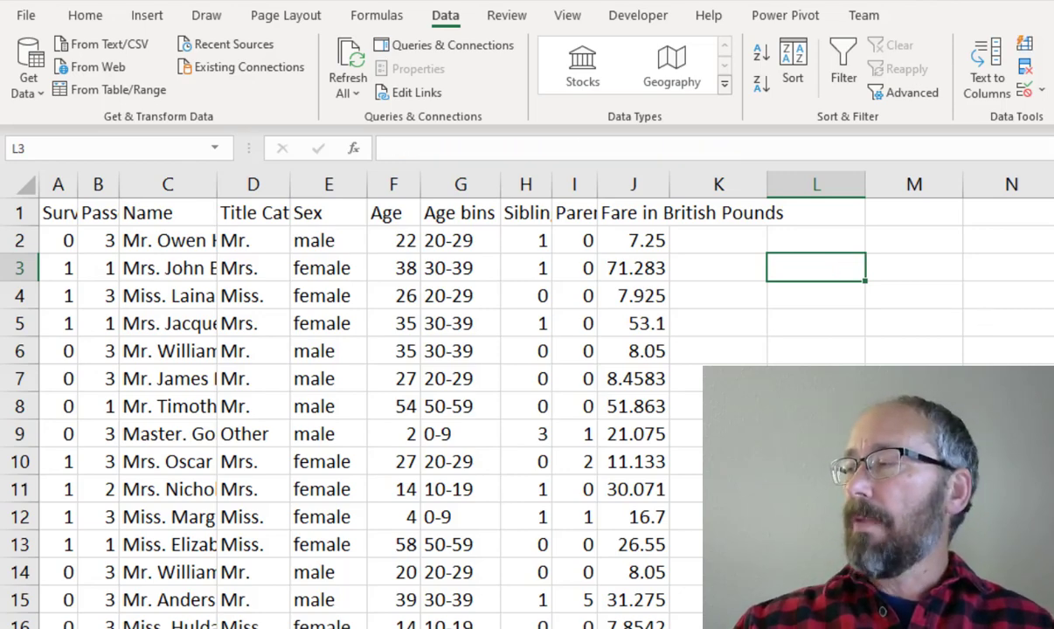
# Copy the column headers in A1:J1 and paste them into row 1 starting at cell M1.
pyautogui.hscroll(1, 501, 377)
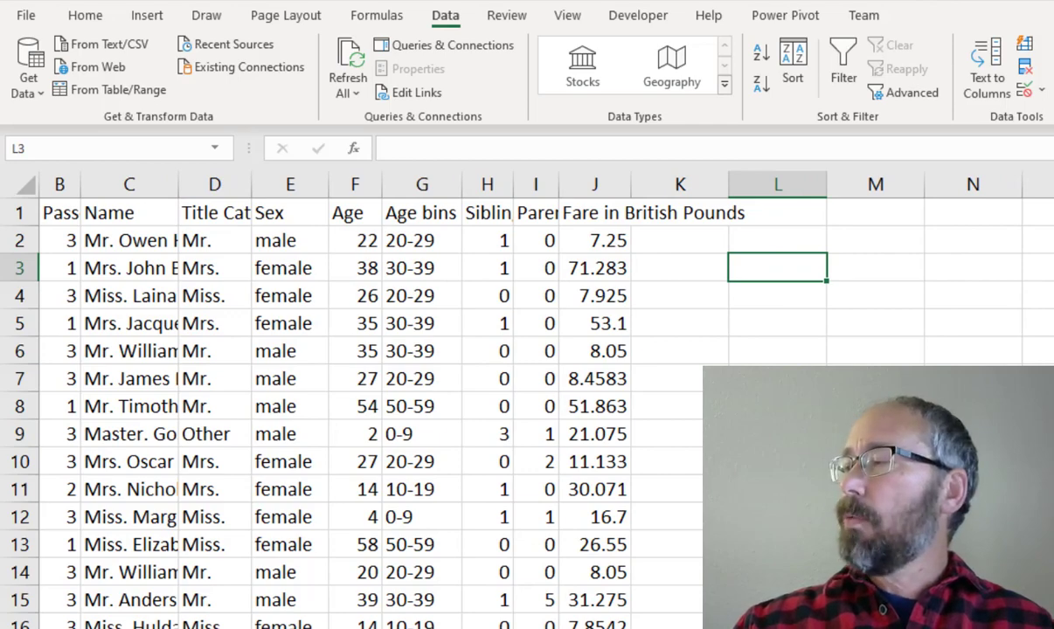
pyautogui.hscroll(-1, 502, 377)
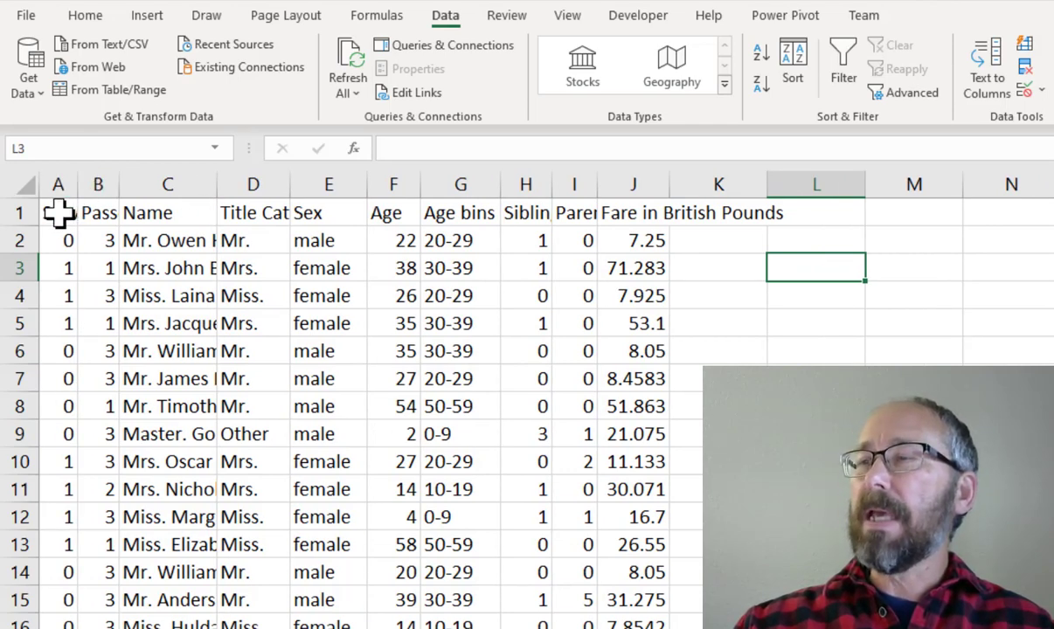
pyautogui.moveTo(59, 213); pyautogui.dragTo(634, 214)
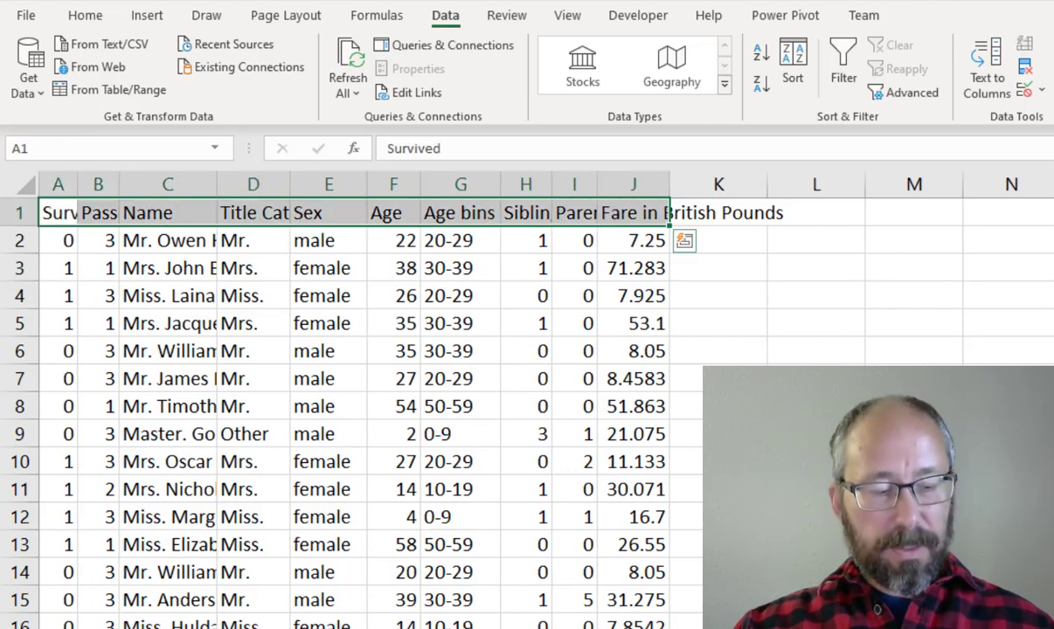
pyautogui.hotkey('ctrl', 'c')
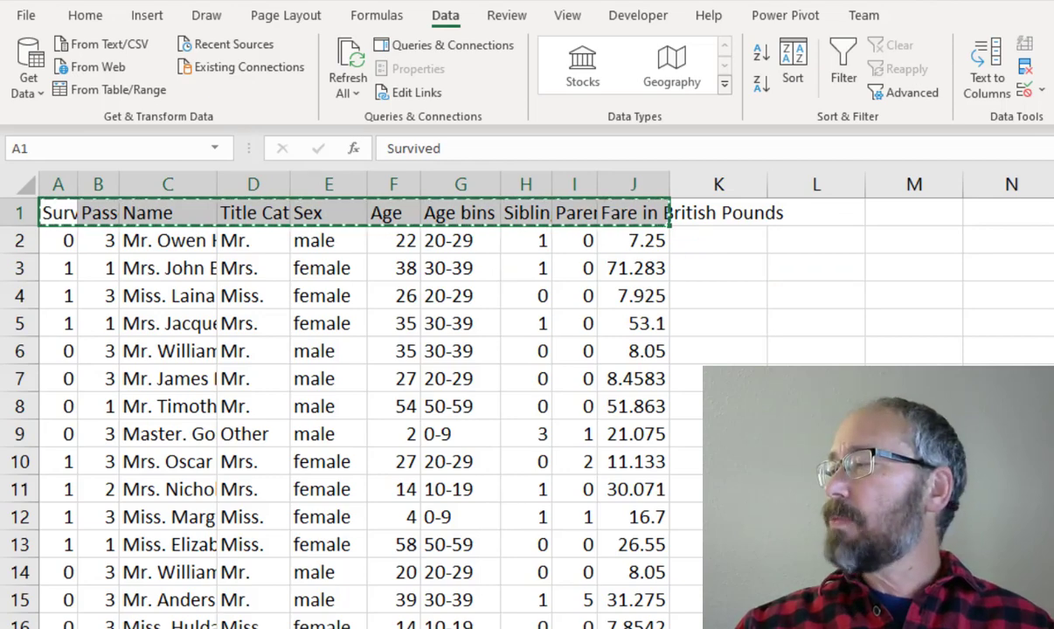
pyautogui.hscroll(2, 503, 376)
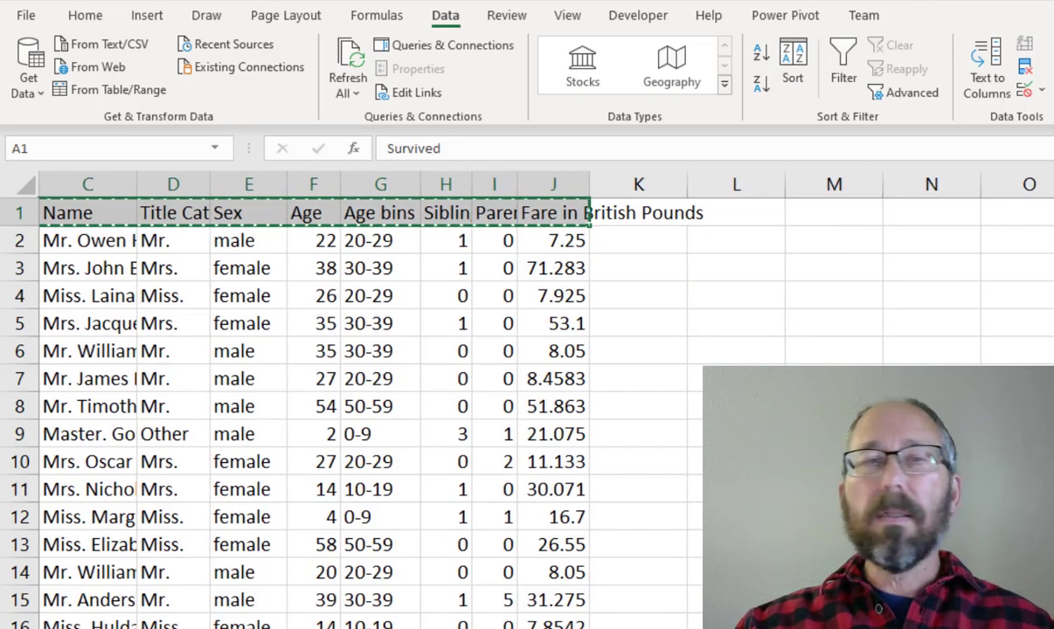
pyautogui.hscroll(1, 502, 377)
pyautogui.hscroll(1, 503, 377)
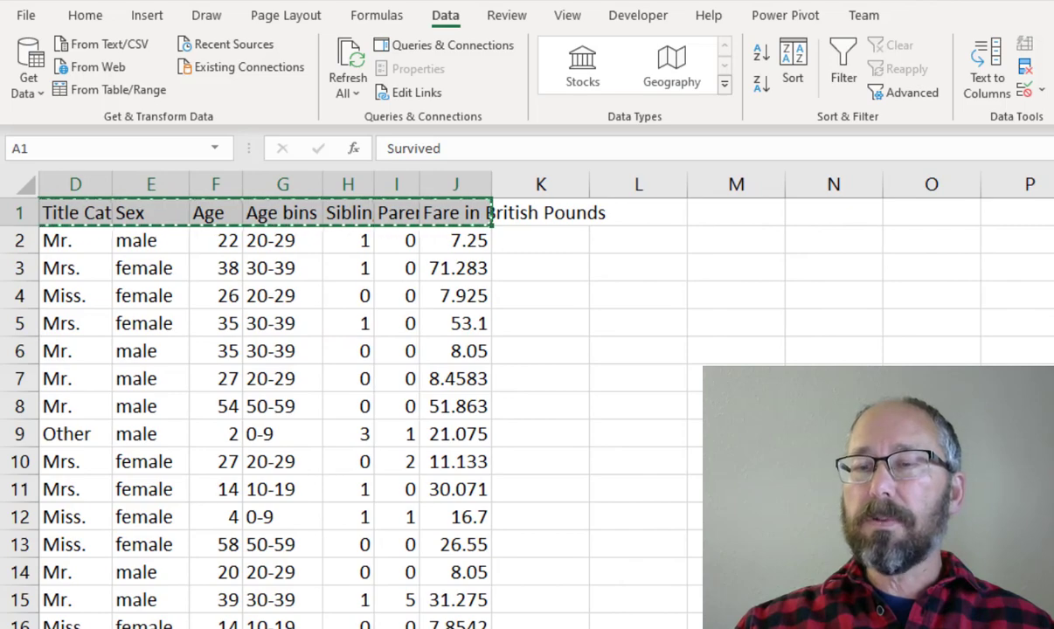
pyautogui.hotkey('alt', 'Tab')
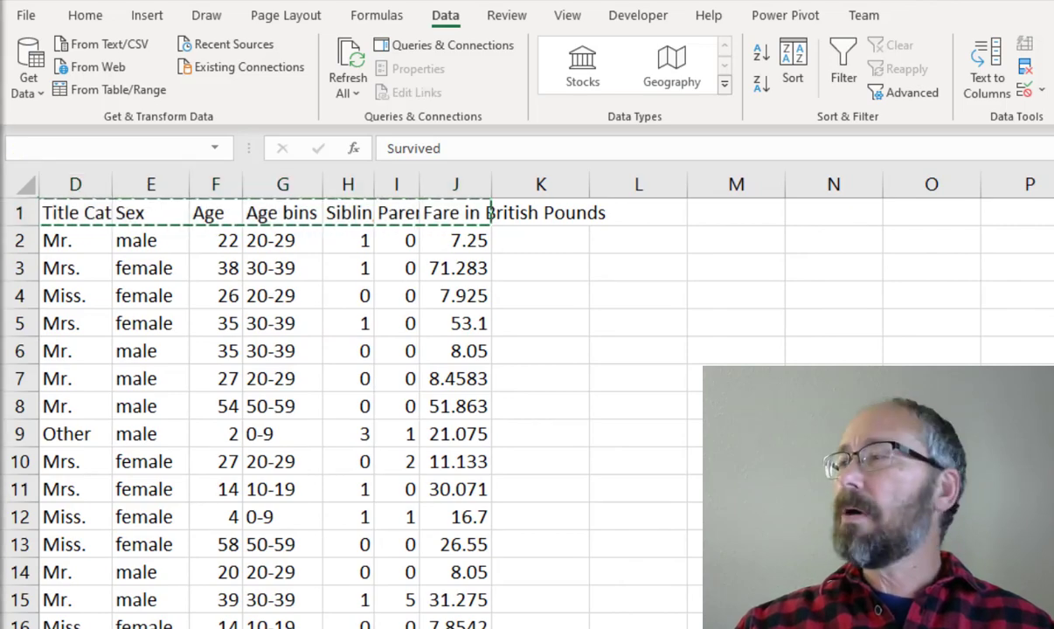
pyautogui.click(739, 211)
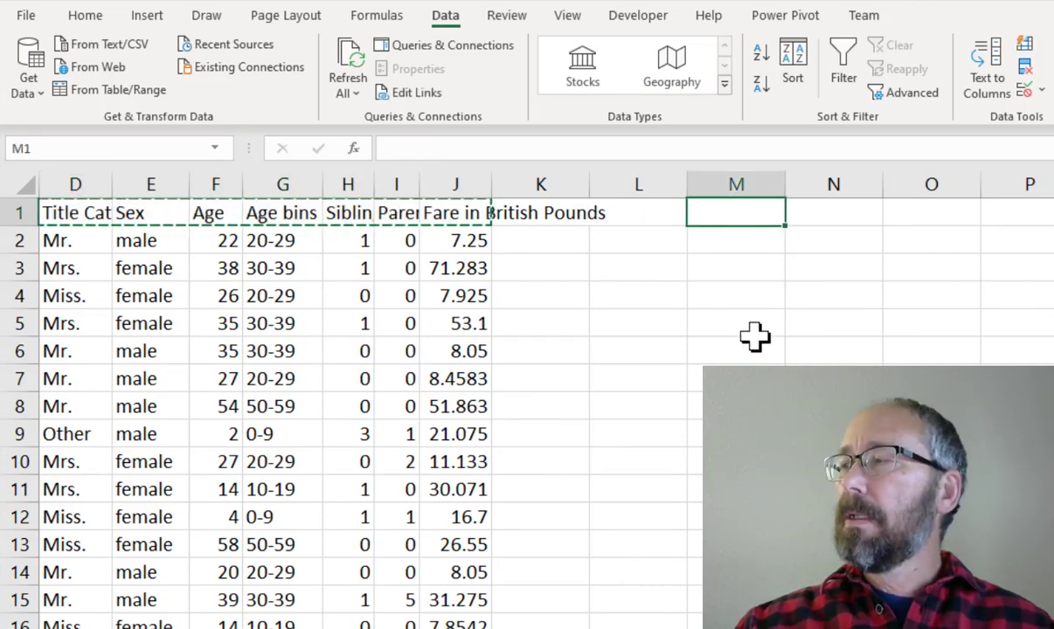
pyautogui.hotkey('ctrl', 'v')
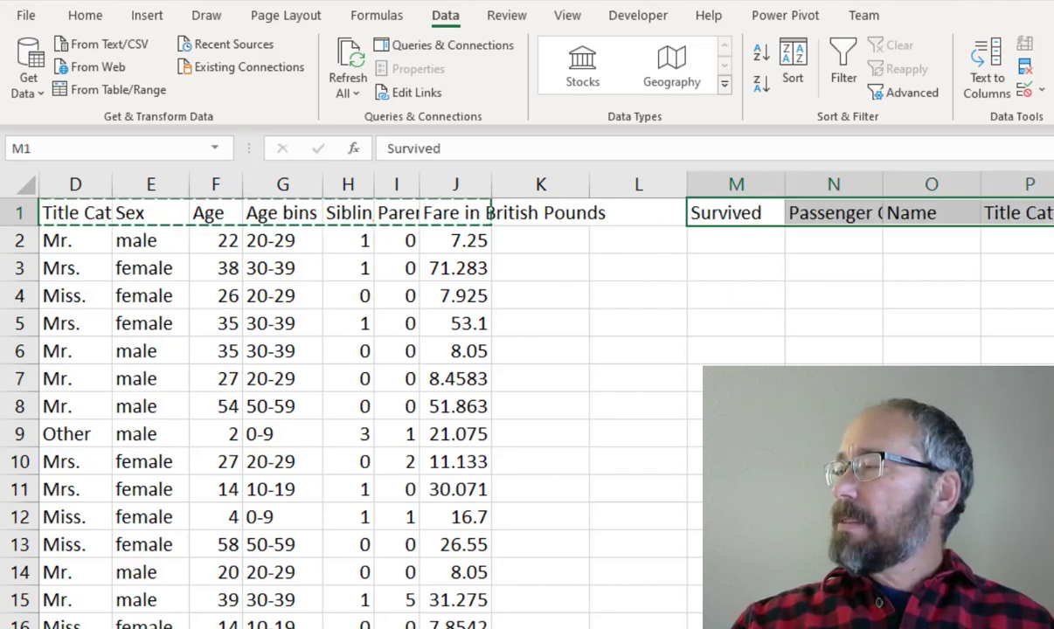
# Set the width of columns M through V, which hold the copied headers, to 6.
pyautogui.hscroll(3, 516, 376)
pyautogui.hscroll(3, 516, 376)
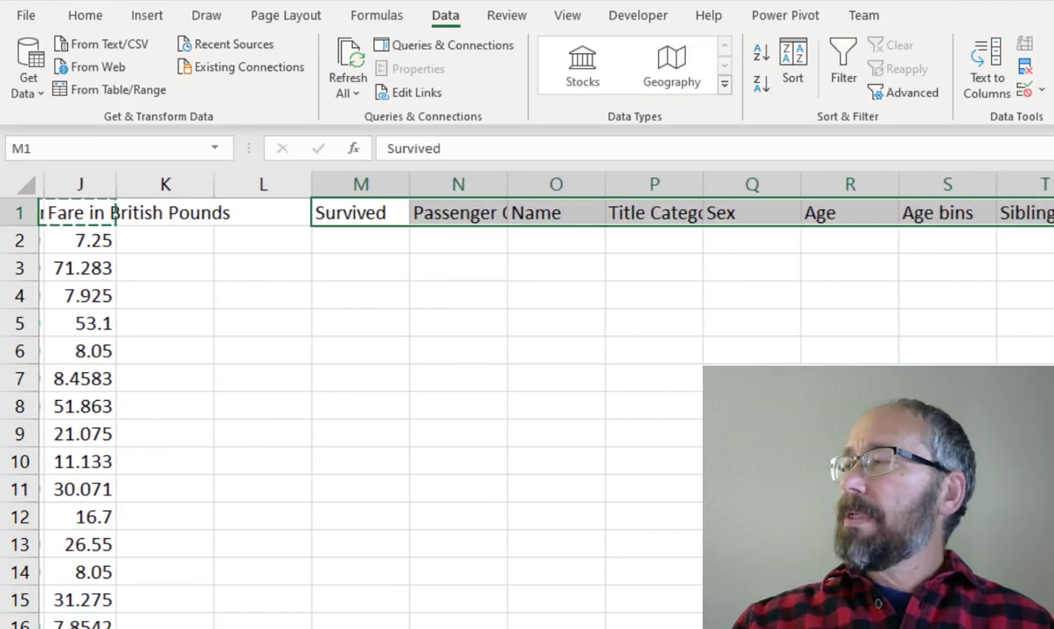
pyautogui.click(380, 270)
pyautogui.moveTo(349, 179); pyautogui.dragTo(1040, 183)
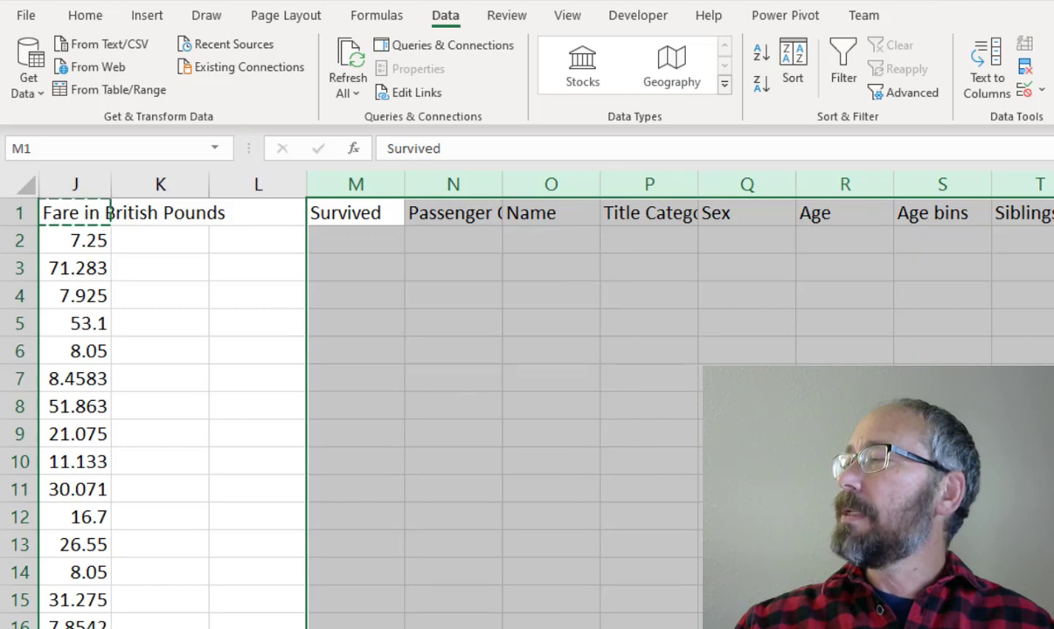
pyautogui.hotkey('alt', 'o')
pyautogui.press('c')
pyautogui.press('w')
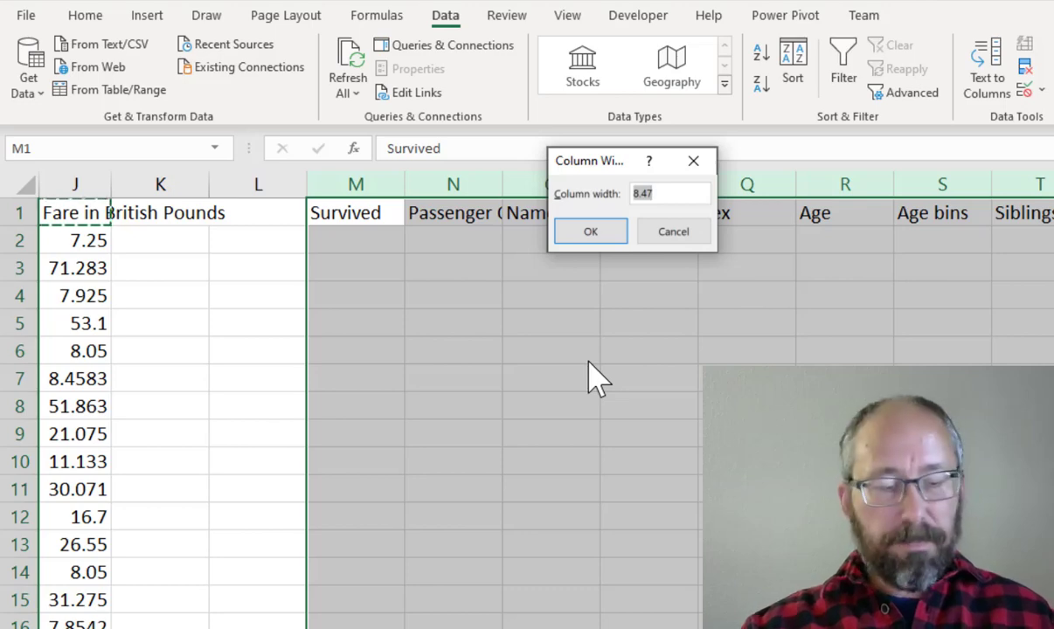
pyautogui.write('6')
pyautogui.press('Return')
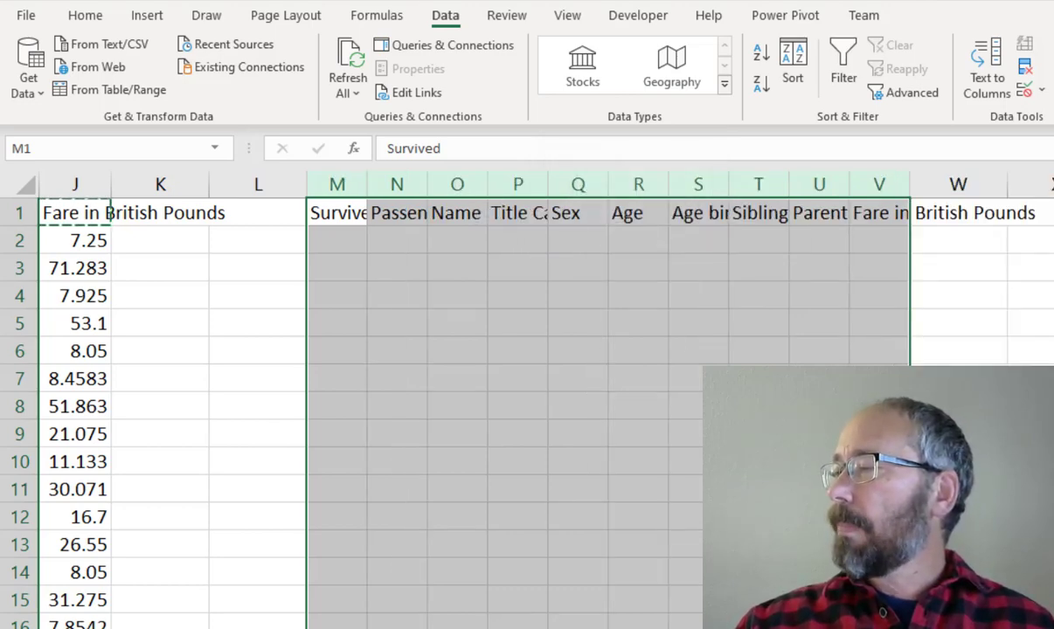
pyautogui.click(1053, 518)
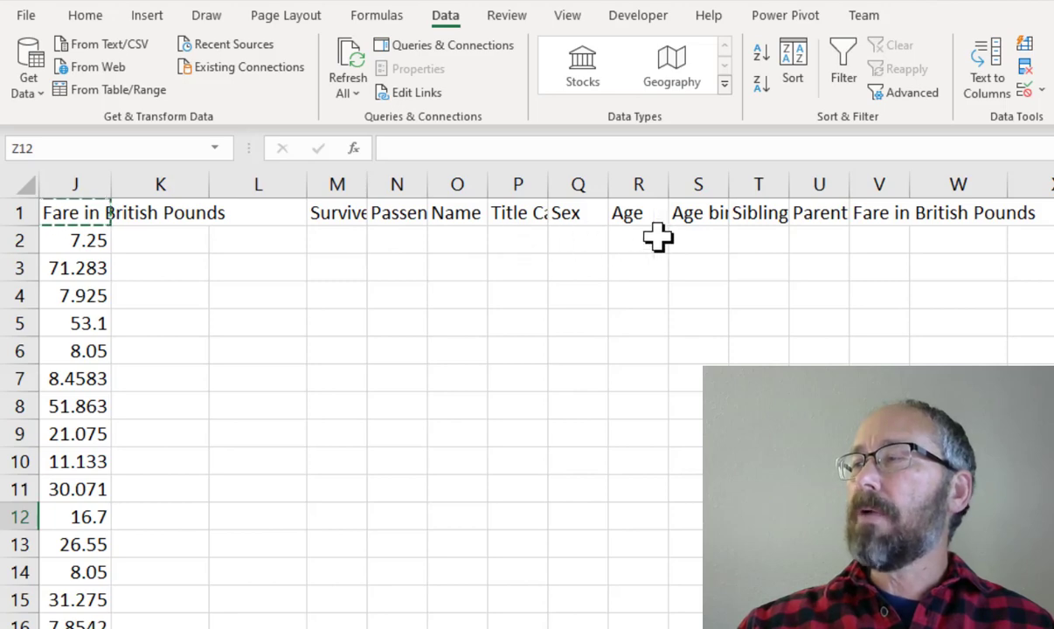
# Fill in criteria row 2 under the copied headers: 1 for Survived, female for Sex and 20-29 for Age bins.
pyautogui.click(345, 238)
pyautogui.write('1')
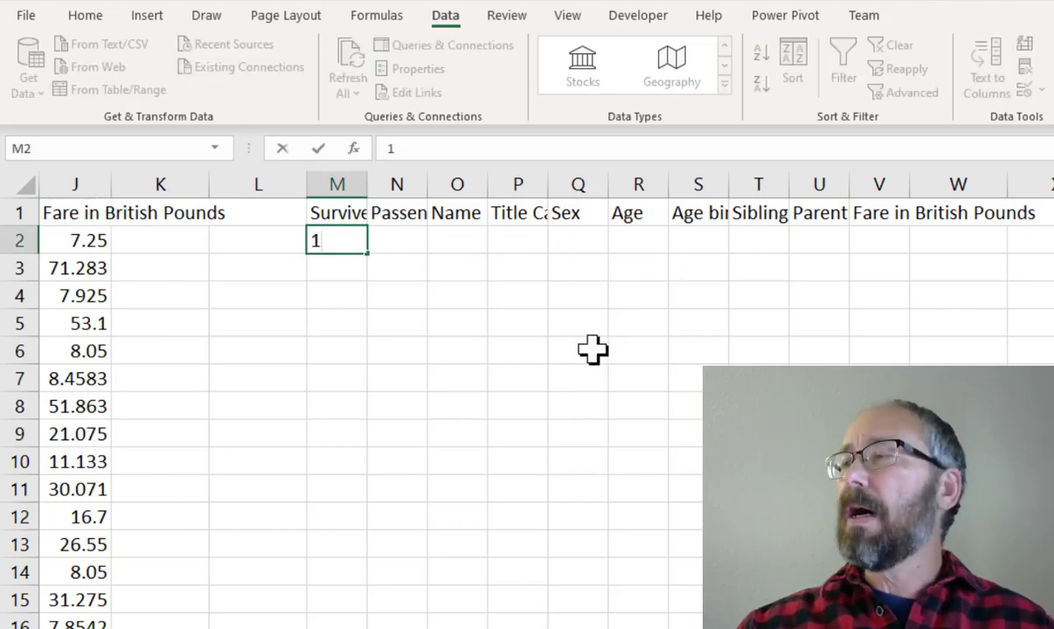
pyautogui.click(591, 350)
pyautogui.click(577, 240)
pyautogui.write('female')
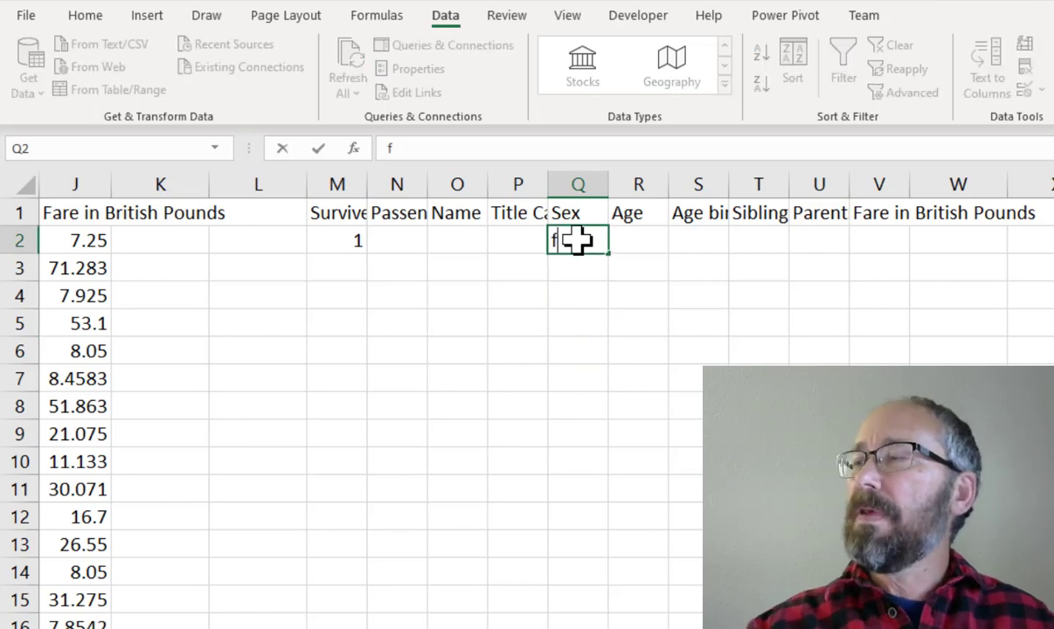
pyautogui.press('Tab')
pyautogui.press('Tab')
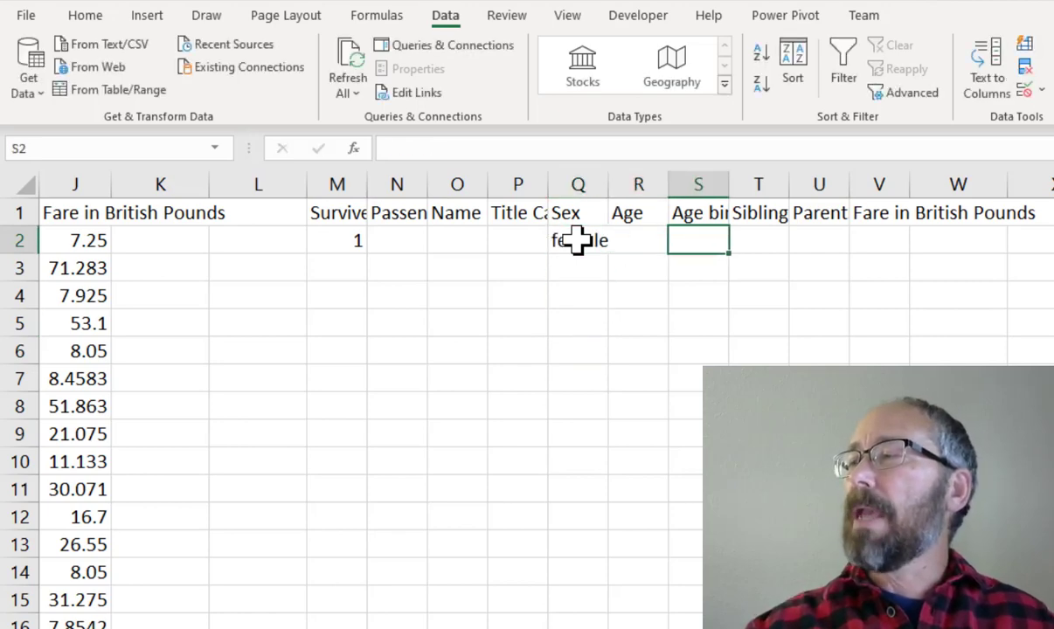
pyautogui.write('20-29')
pyautogui.press('Return')
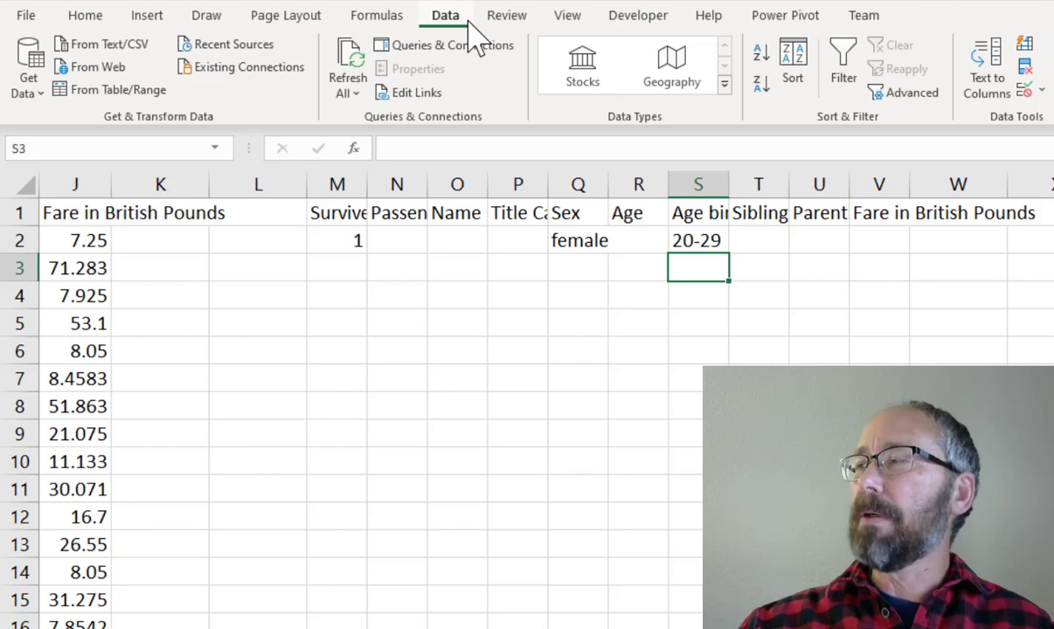
pyautogui.click(909, 95)
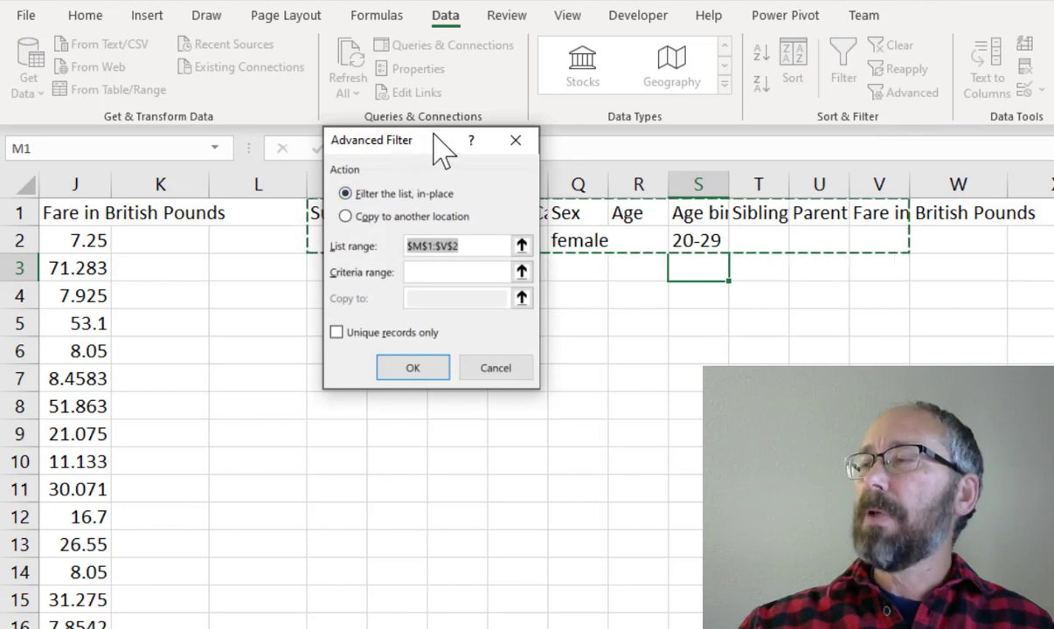
pyautogui.moveTo(437, 146); pyautogui.dragTo(254, 225)
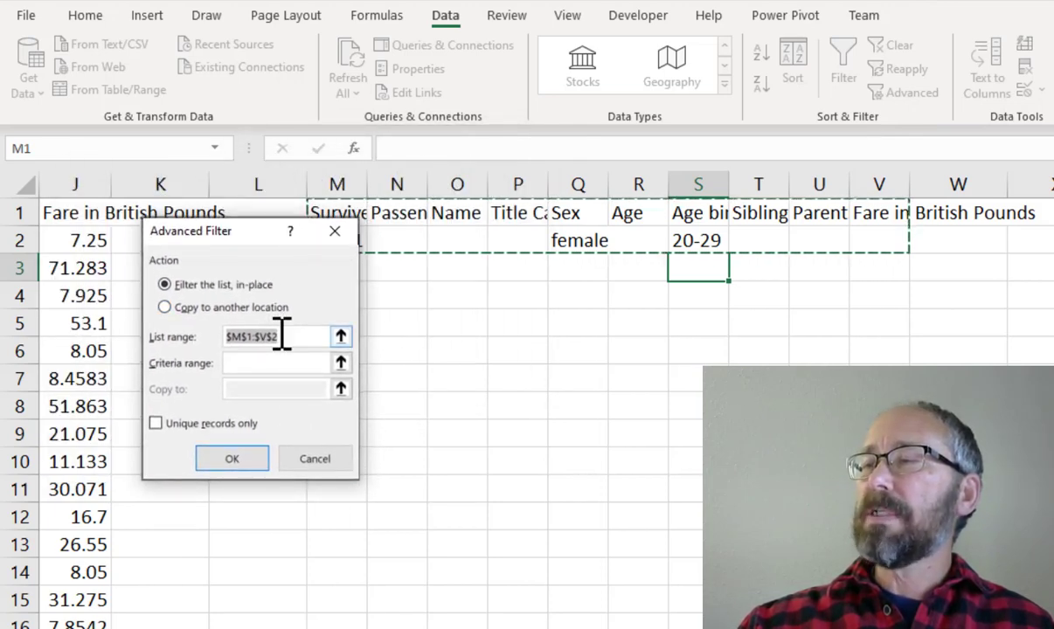
pyautogui.click(291, 336)
pyautogui.press('BackSpace')
pyautogui.press('BackSpace')
pyautogui.press('BackSpace')
pyautogui.press('BackSpace')
pyautogui.press('BackSpace')
pyautogui.press('BackSpace')
pyautogui.press('BackSpace')
pyautogui.press('BackSpace')
pyautogui.press('BackSpace')
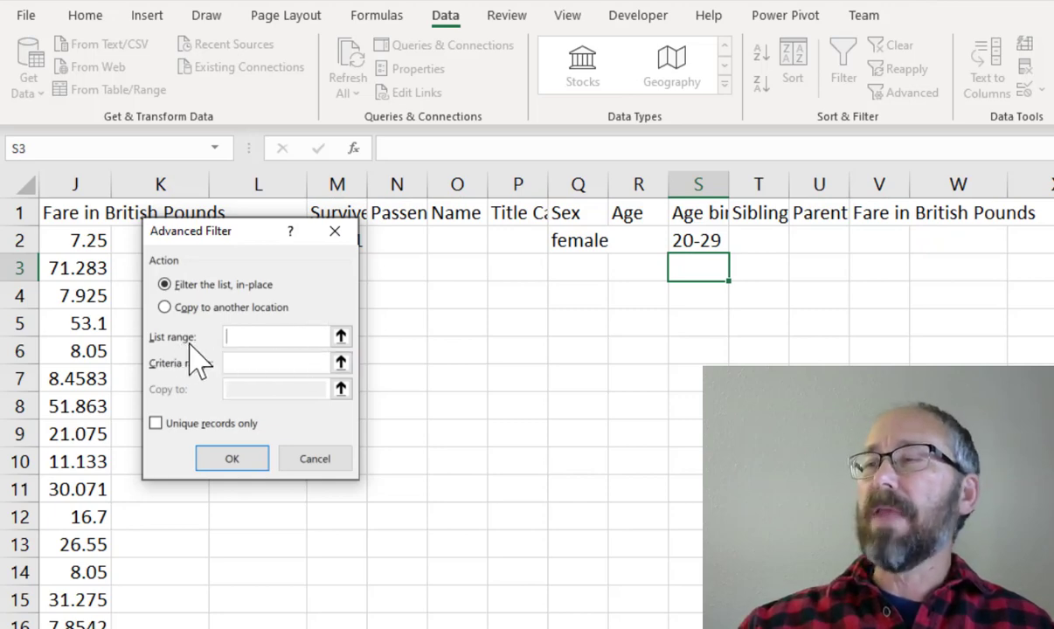
pyautogui.moveTo(257, 231); pyautogui.dragTo(274, 143)
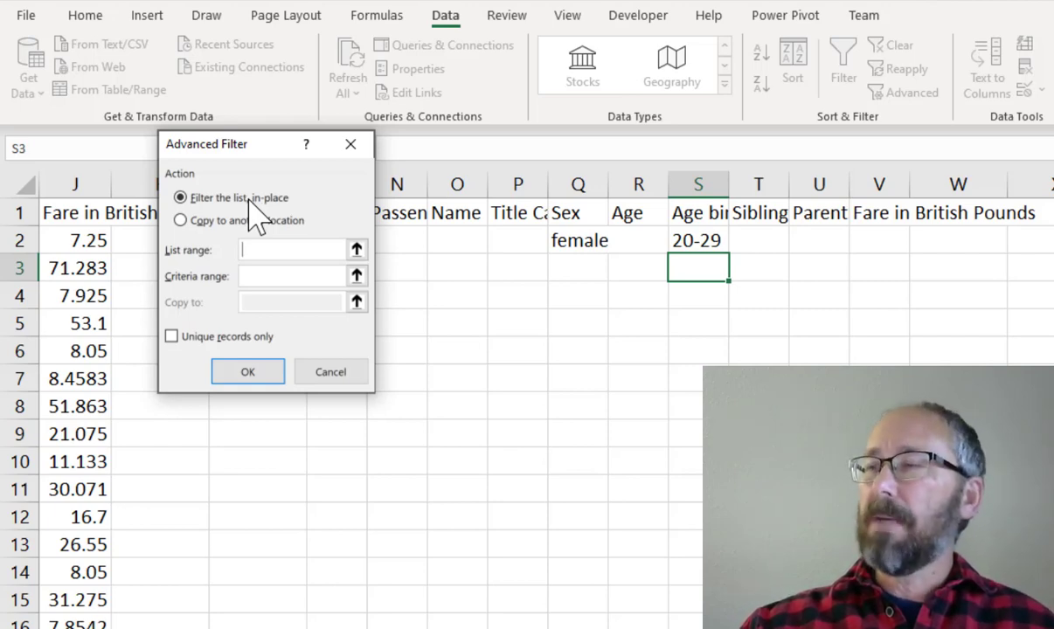
pyautogui.click(191, 221)
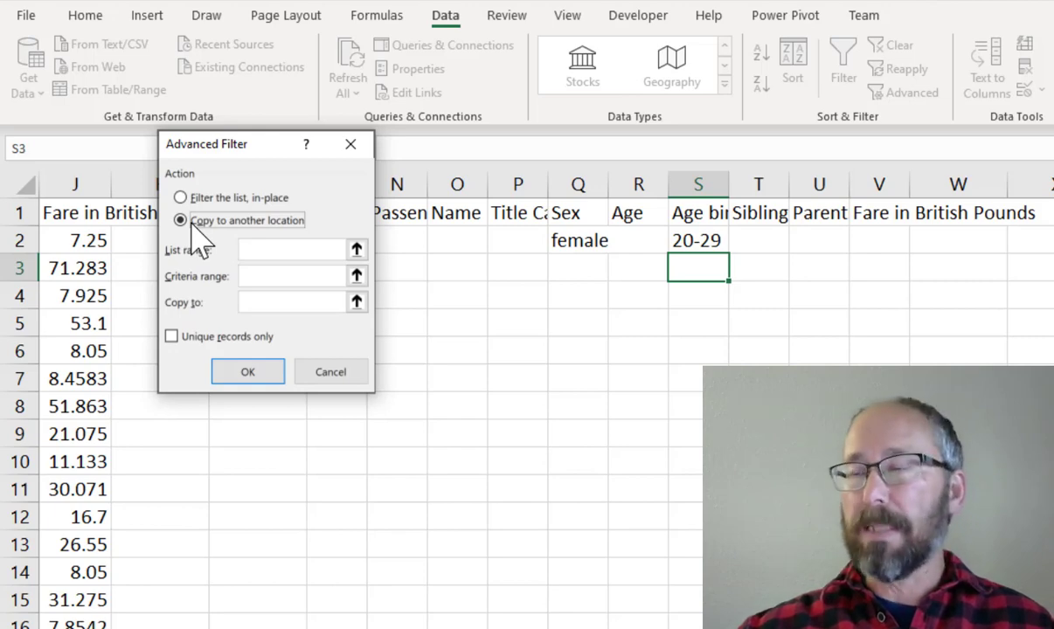
pyautogui.click(253, 250)
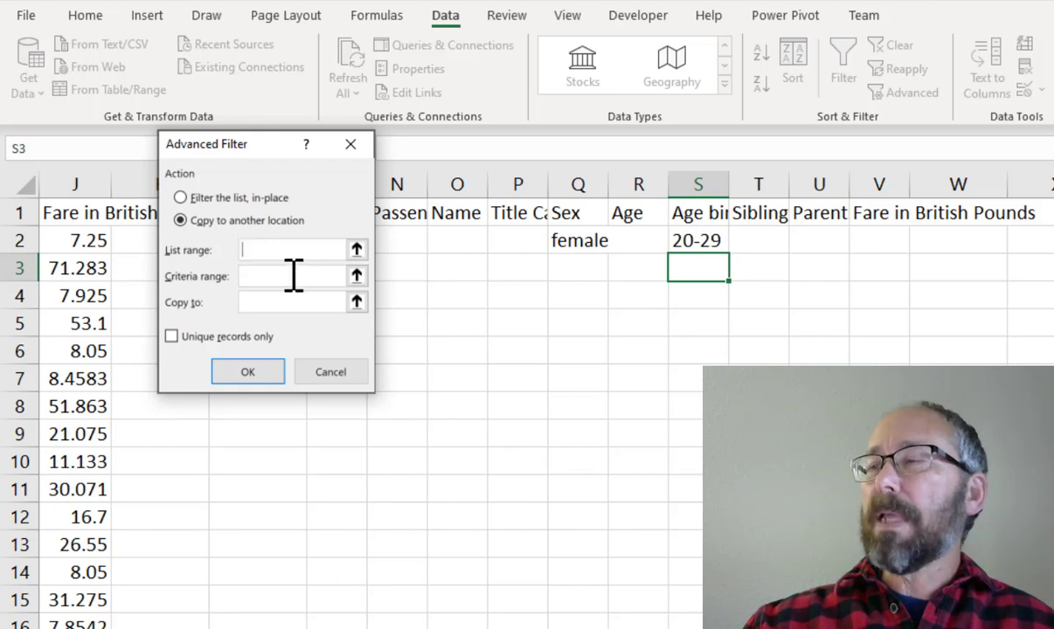
pyautogui.click(336, 376)
pyautogui.click(583, 240)
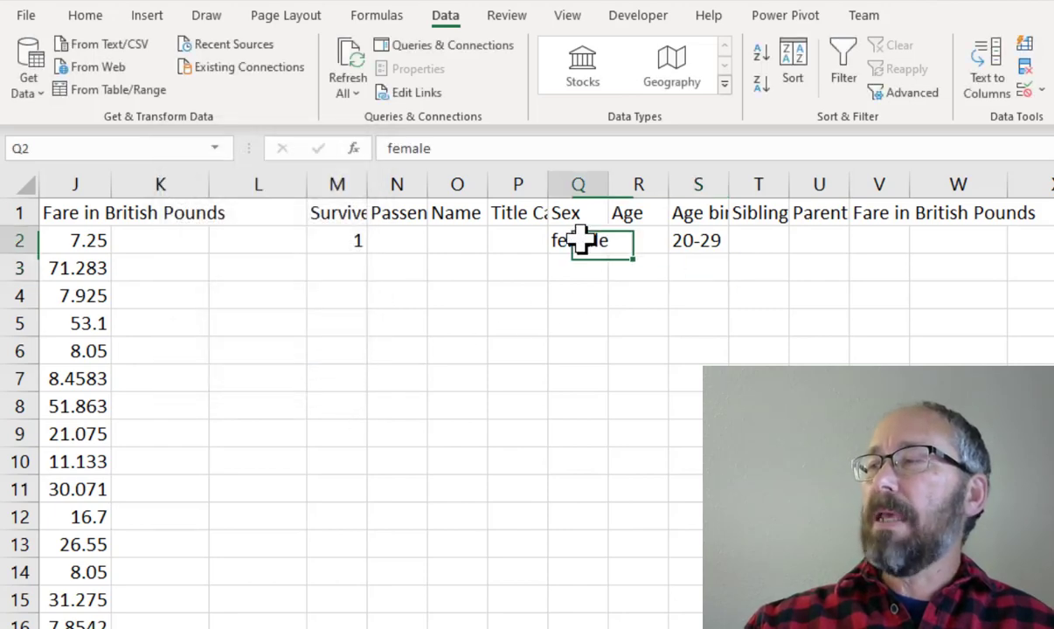
pyautogui.click(926, 95)
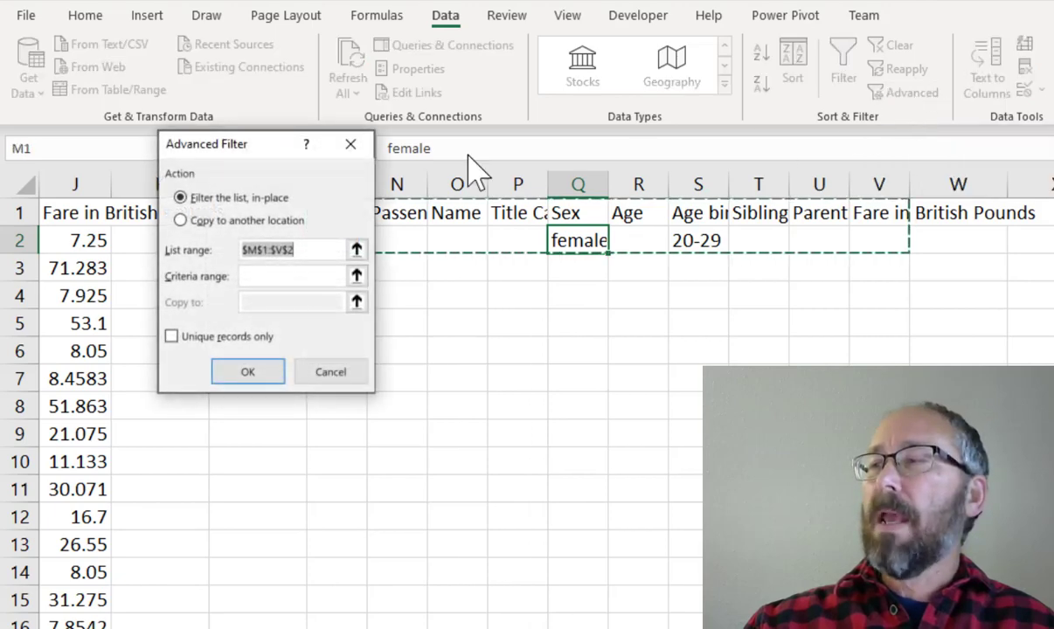
pyautogui.click(332, 372)
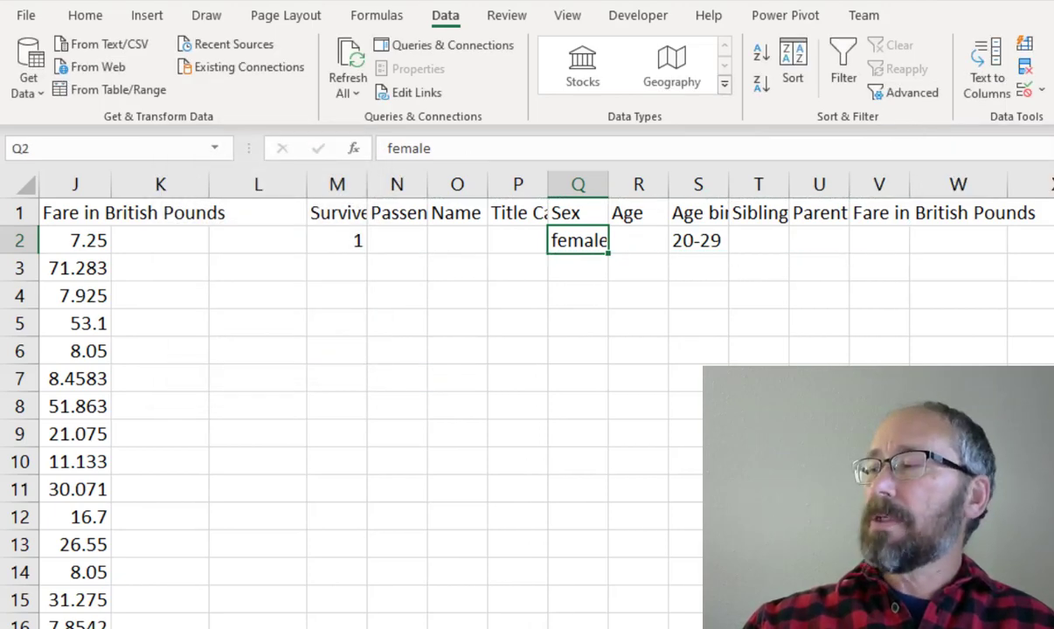
# Start an Advanced Filter on the passenger data A1:J888 that copies its results to another location starting at M6.
pyautogui.hscroll(-5, 306, 323)
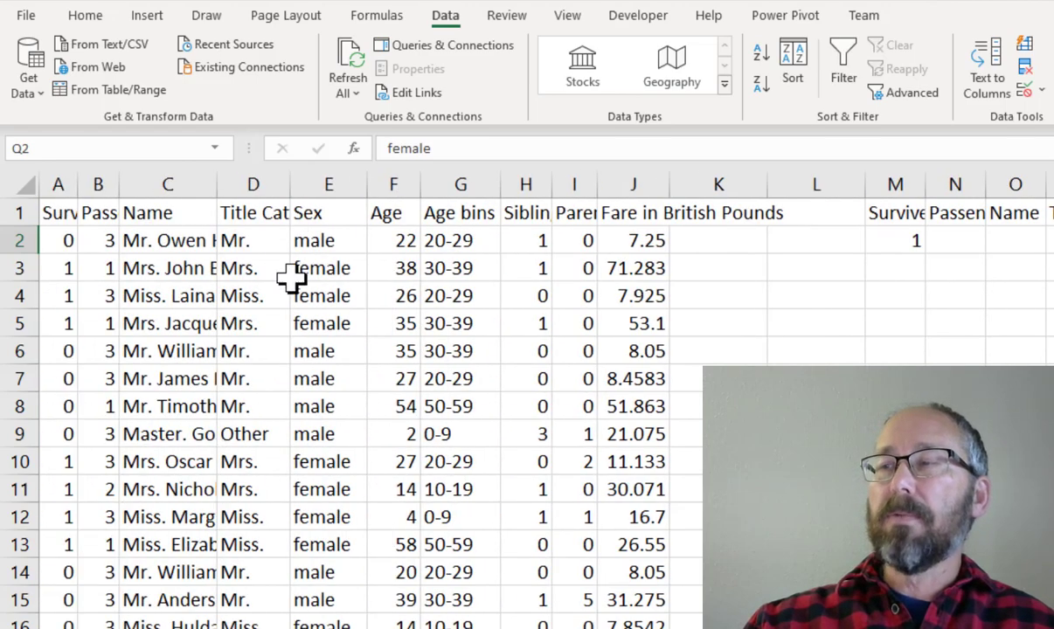
pyautogui.click(188, 297)
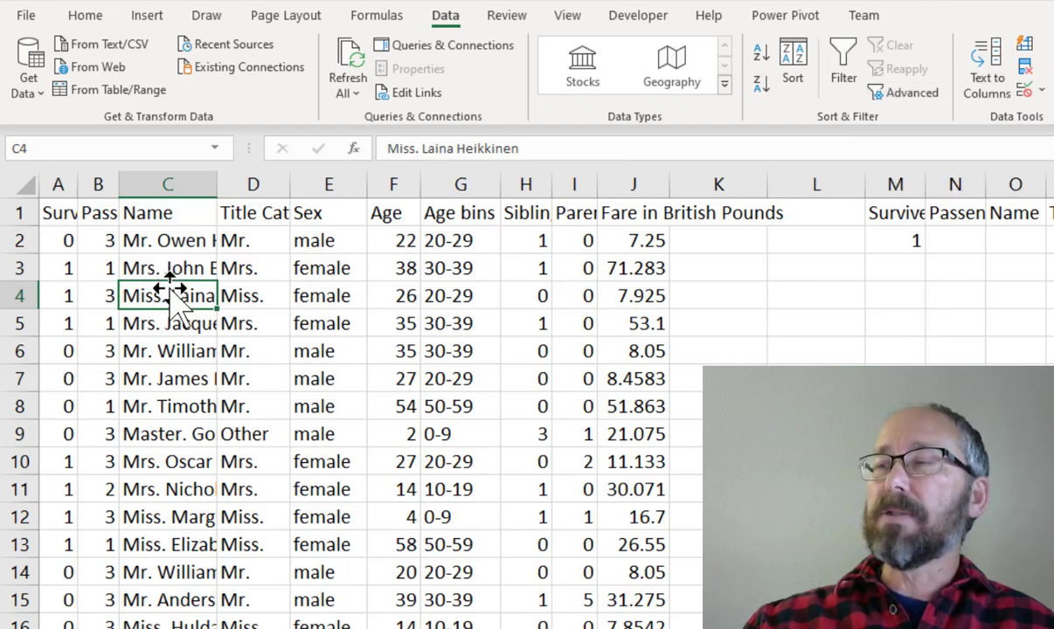
pyautogui.click(909, 99)
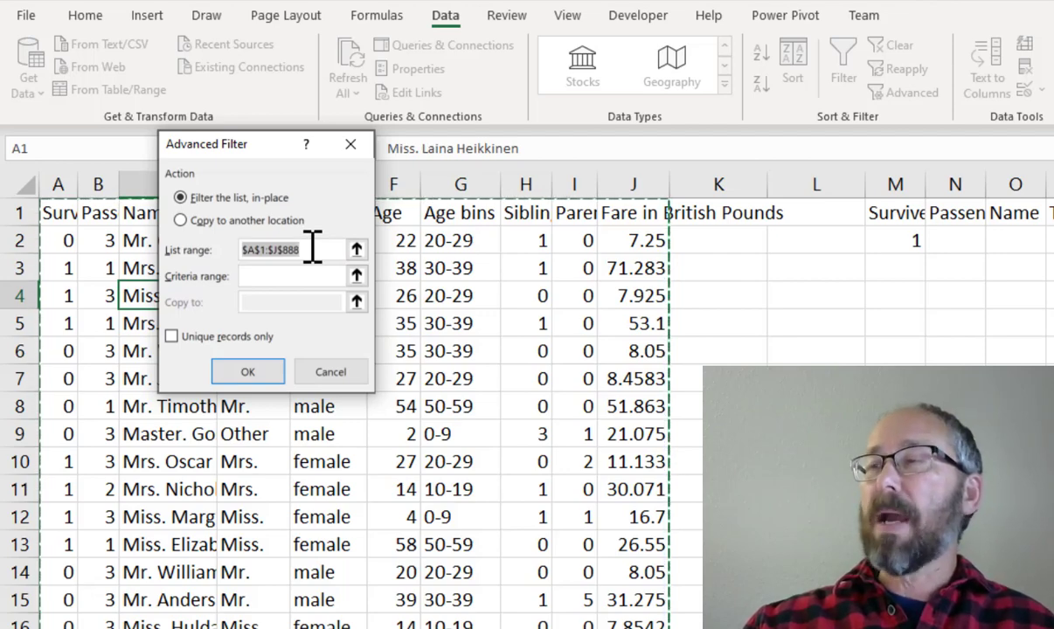
pyautogui.click(211, 222)
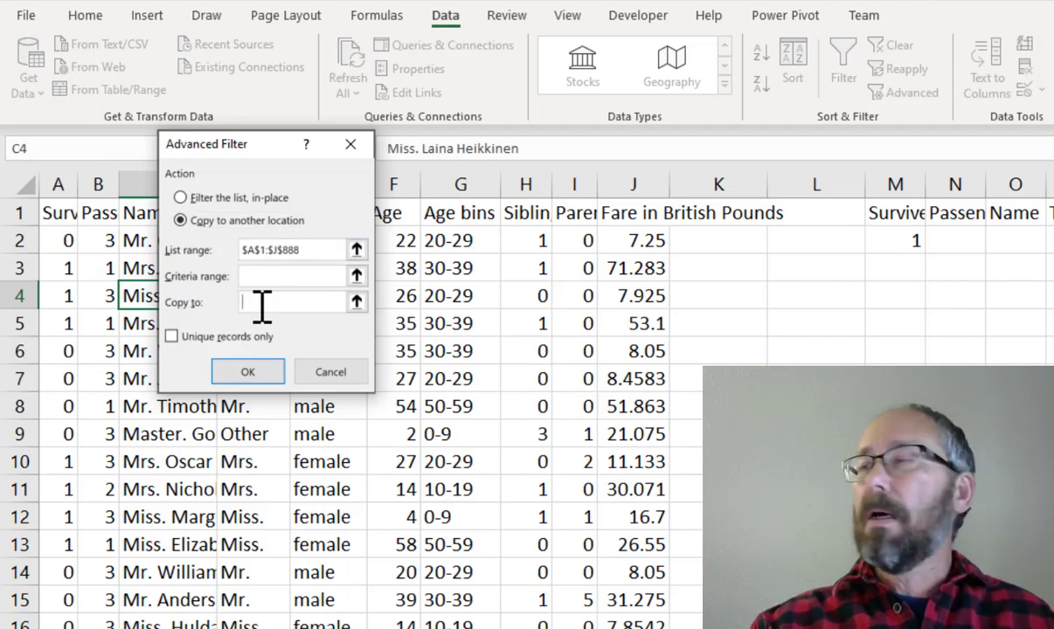
pyautogui.write('6')
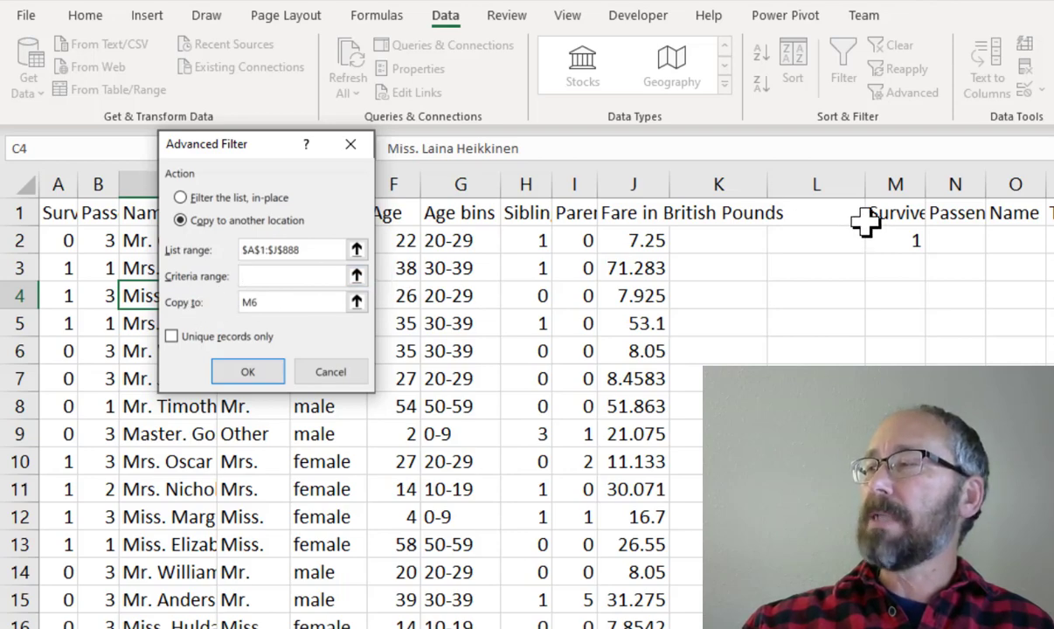
# Set the Advanced Filter's criteria range to $M$1:$V$2 without the sheet name and run the filter.
pyautogui.click(358, 278)
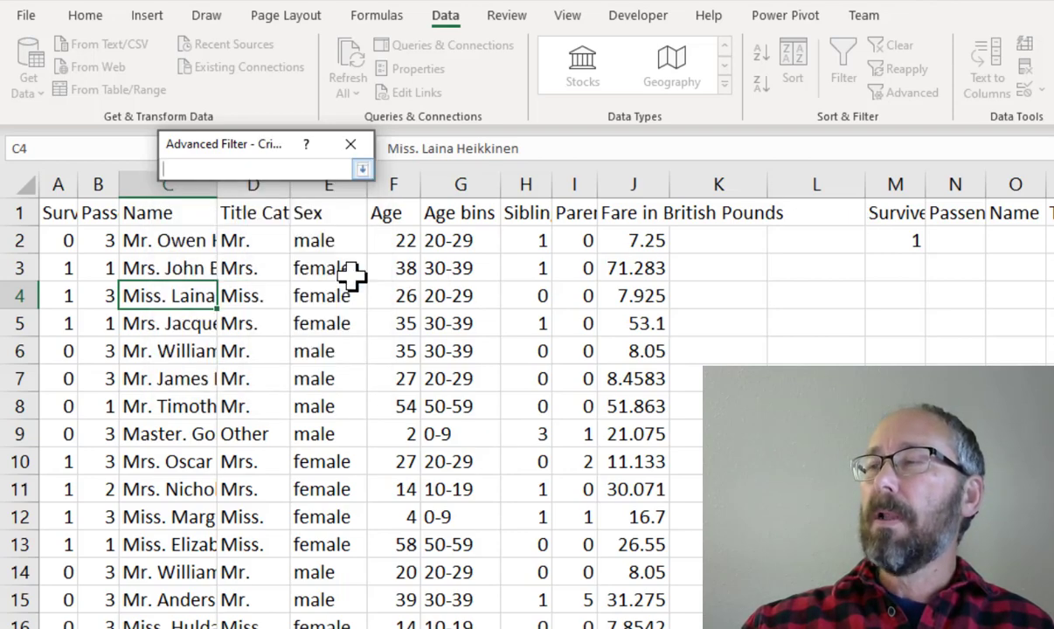
pyautogui.hscroll(2, 350, 393)
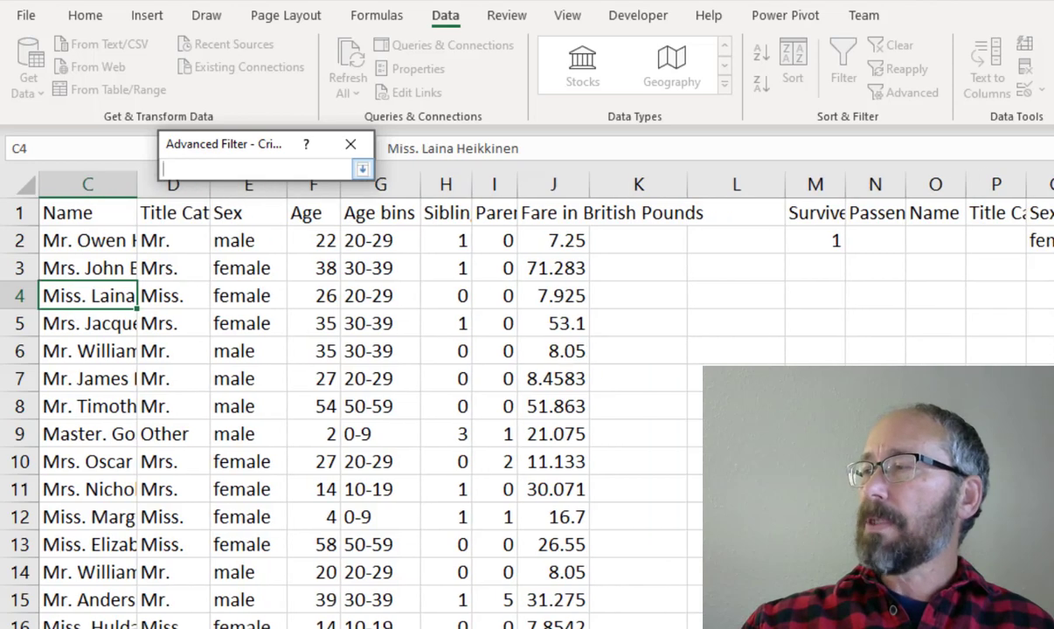
pyautogui.moveTo(813, 216); pyautogui.dragTo(813, 243)
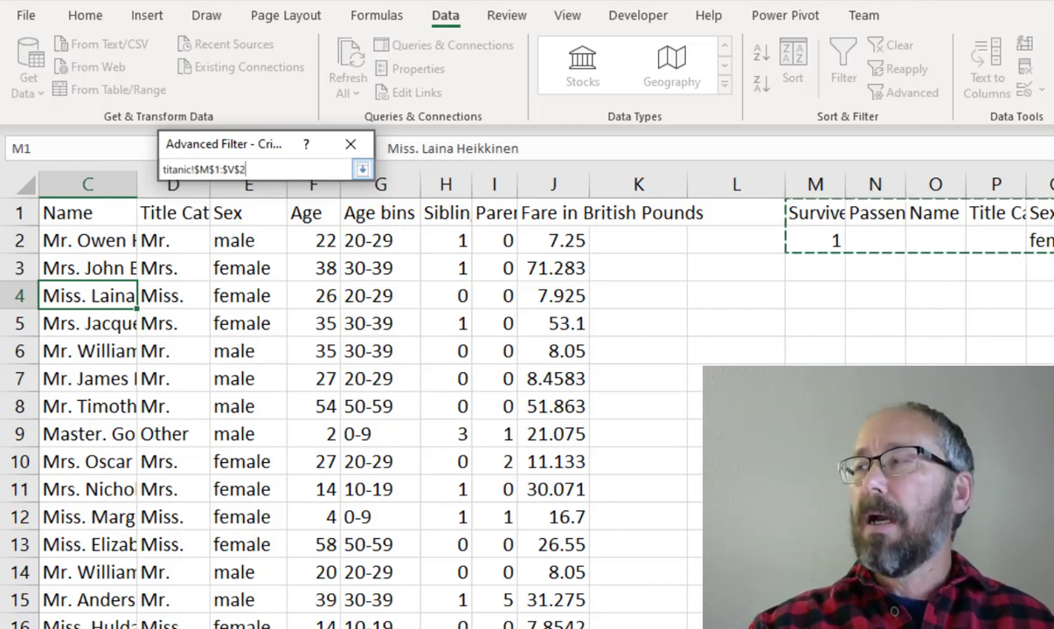
pyautogui.press('Return')
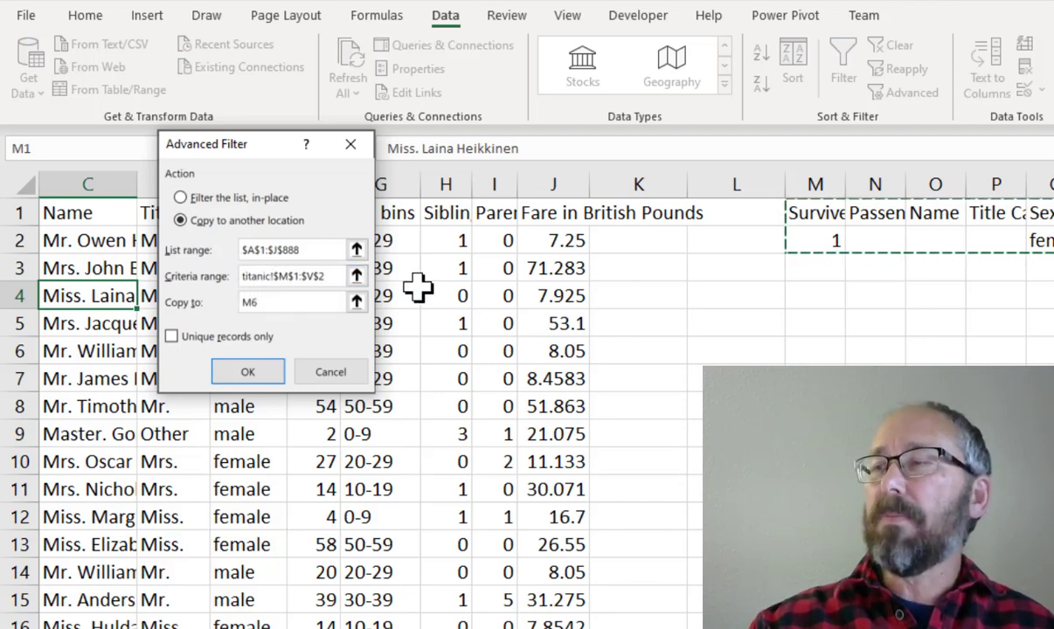
pyautogui.press('BackSpace')
pyautogui.press('BackSpace')
pyautogui.press('BackSpace')
pyautogui.press('BackSpace')
pyautogui.press('BackSpace')
pyautogui.press('BackSpace')
pyautogui.press('BackSpace')
pyautogui.press('BackSpace')
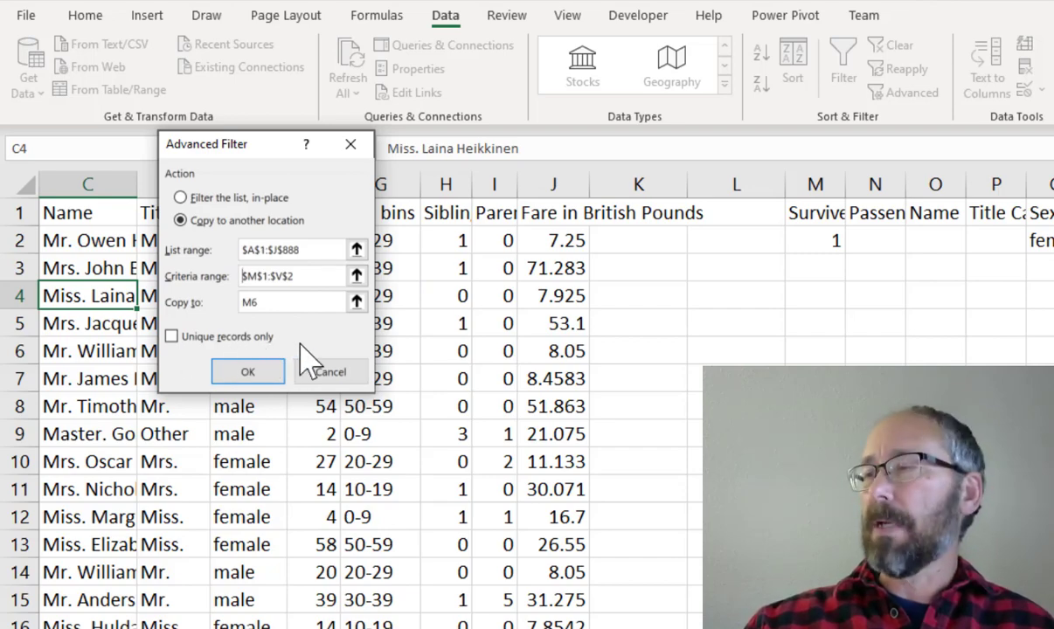
pyautogui.click(260, 371)
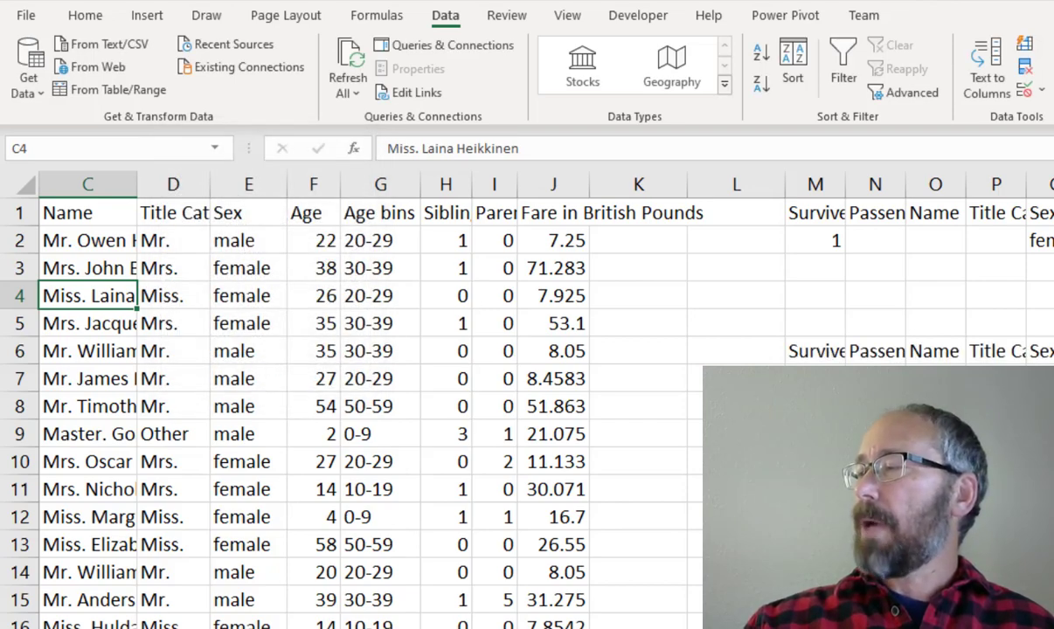
# Look through the filtered passenger records copied below the criteria, from row 6 down to the last one.
pyautogui.hscroll(10, 514, 376)
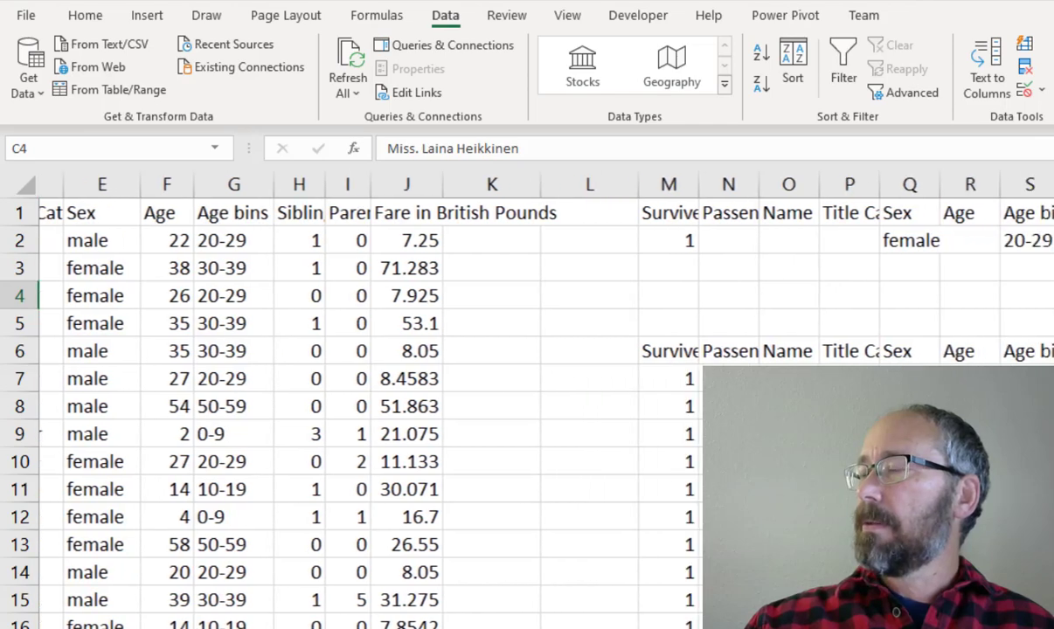
pyautogui.hscroll(1, 514, 376)
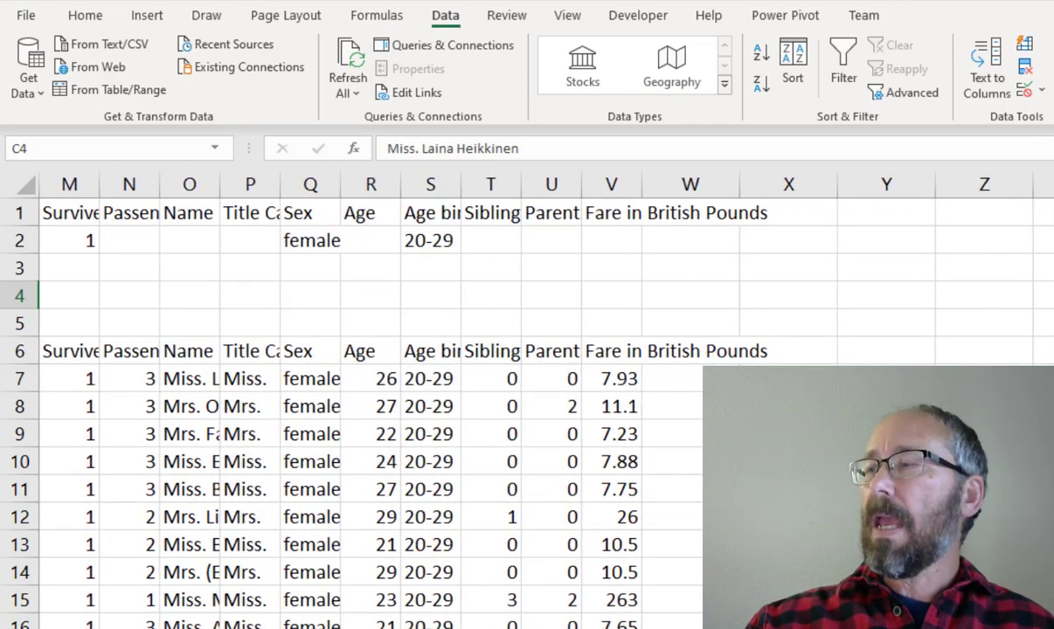
pyautogui.scroll(-10, 388, 460)
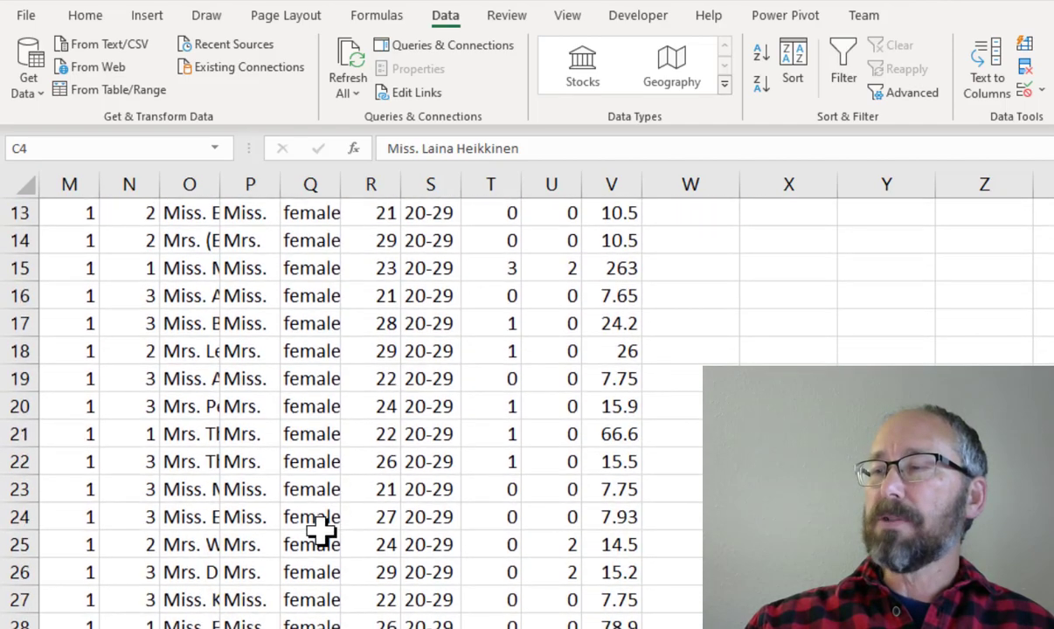
pyautogui.scroll(-12, 320, 530)
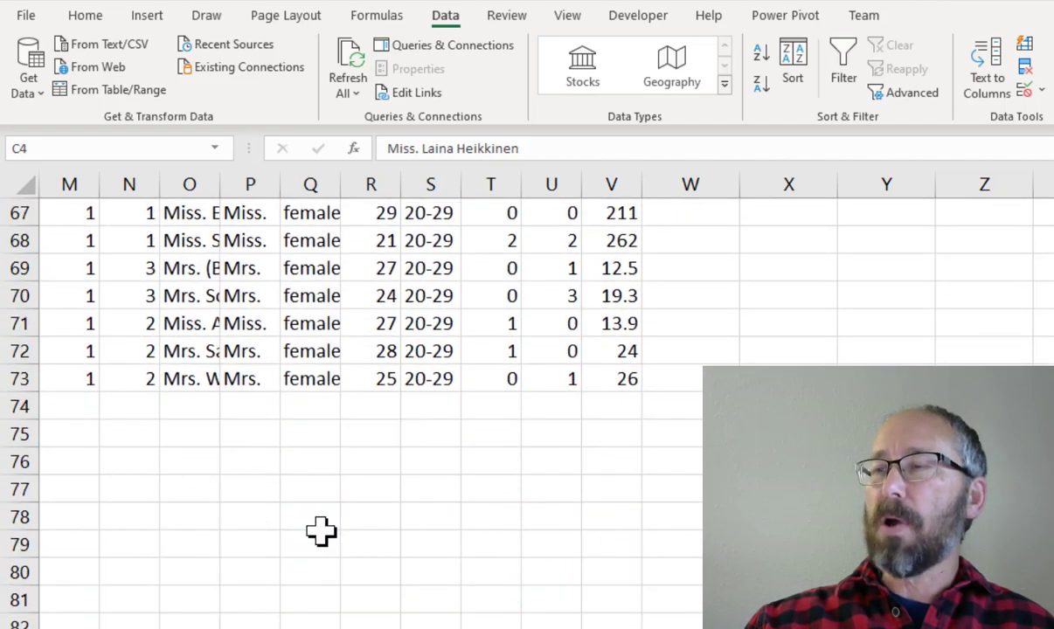
pyautogui.scroll(19, 321, 530)
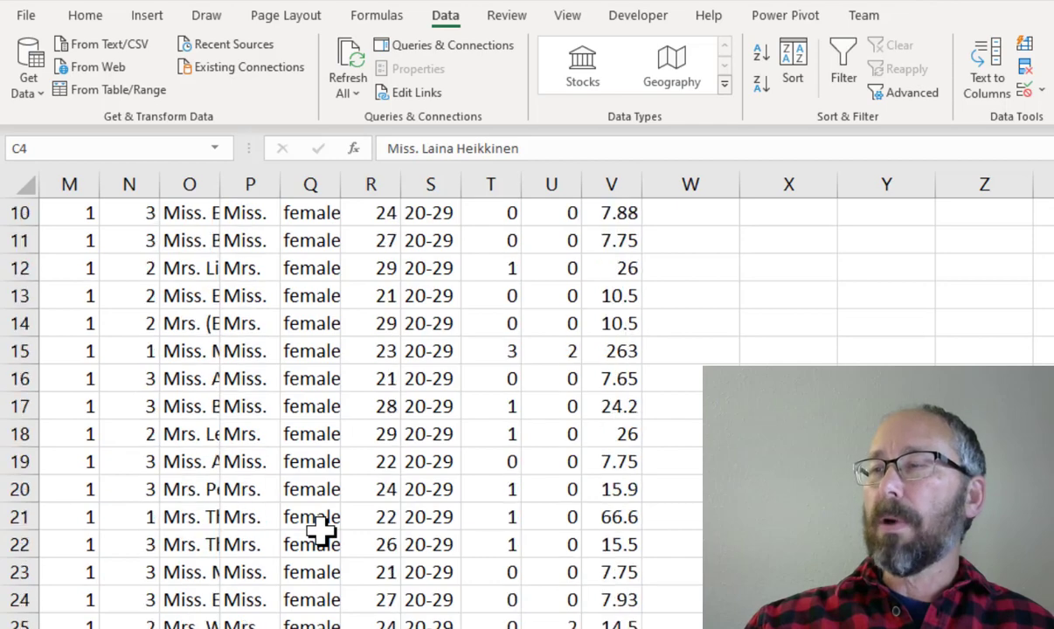
pyautogui.scroll(3, 321, 531)
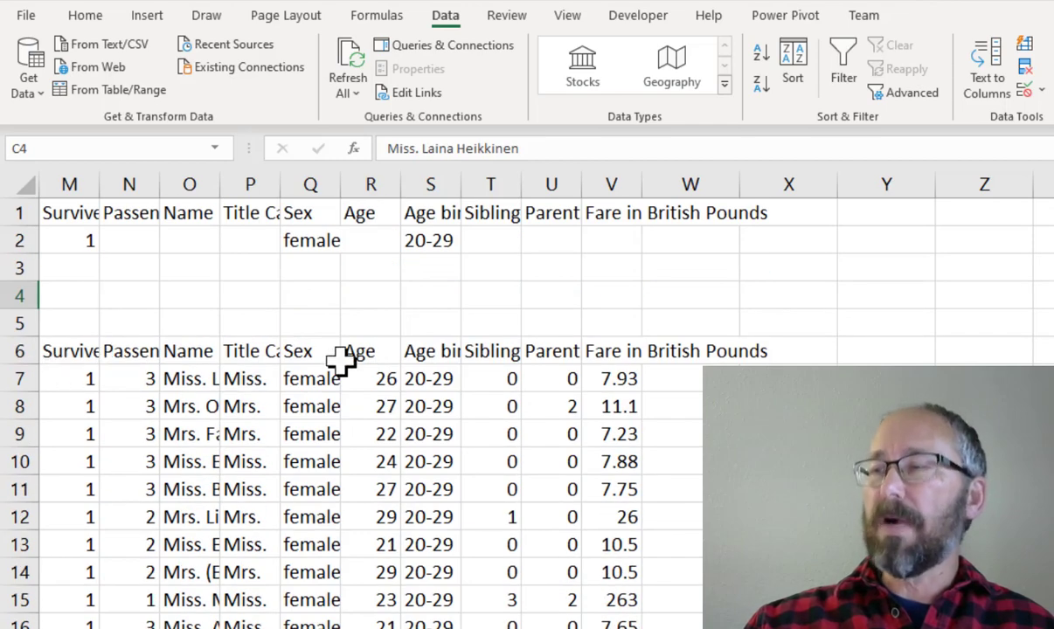
# Enter the heading Exploratory Analysis in X6 beside the extracted records, with the label Count below it in X7.
pyautogui.scroll(-2, 442, 384)
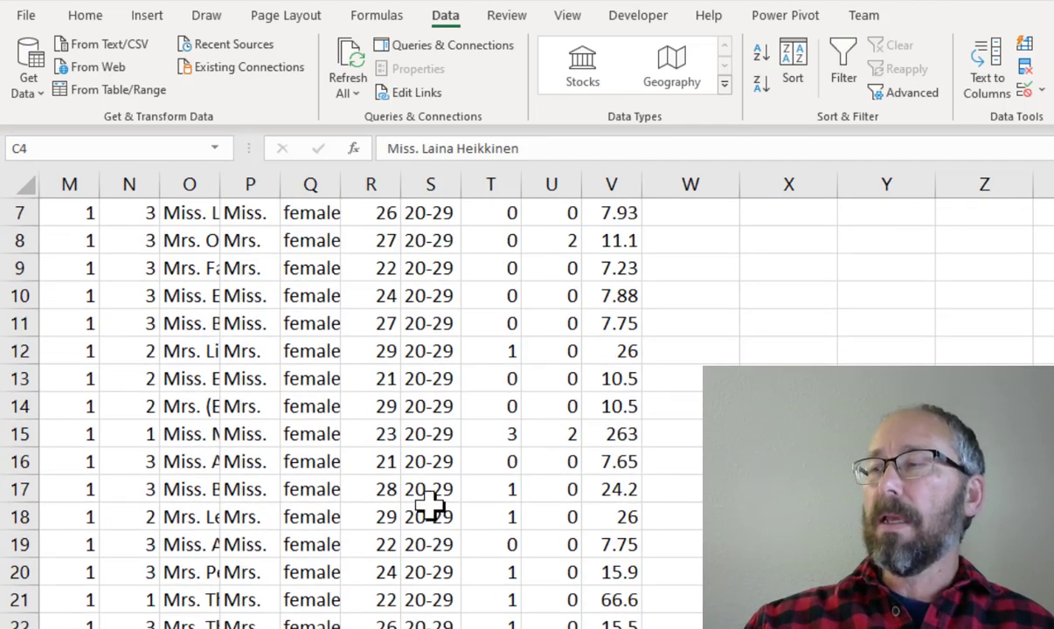
pyautogui.scroll(2, 430, 455)
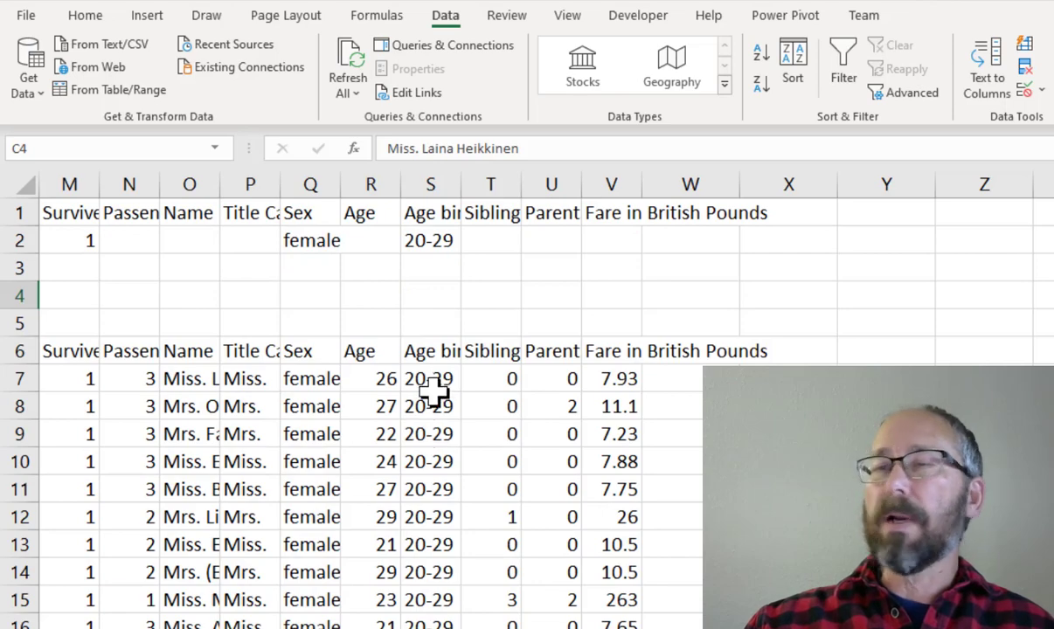
pyautogui.click(703, 353)
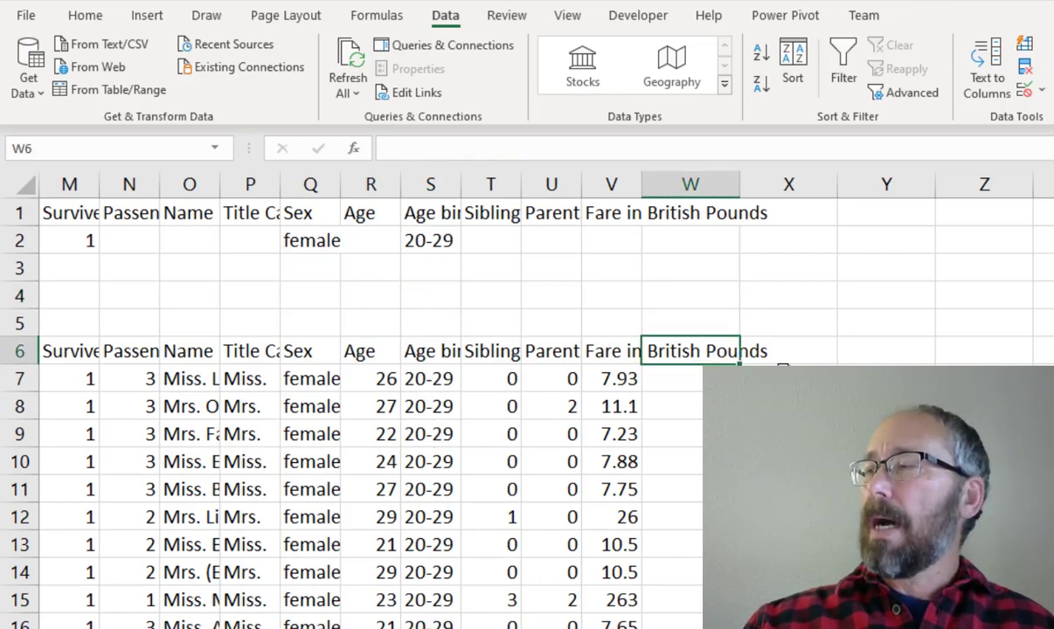
pyautogui.press('F2')
pyautogui.click(762, 353)
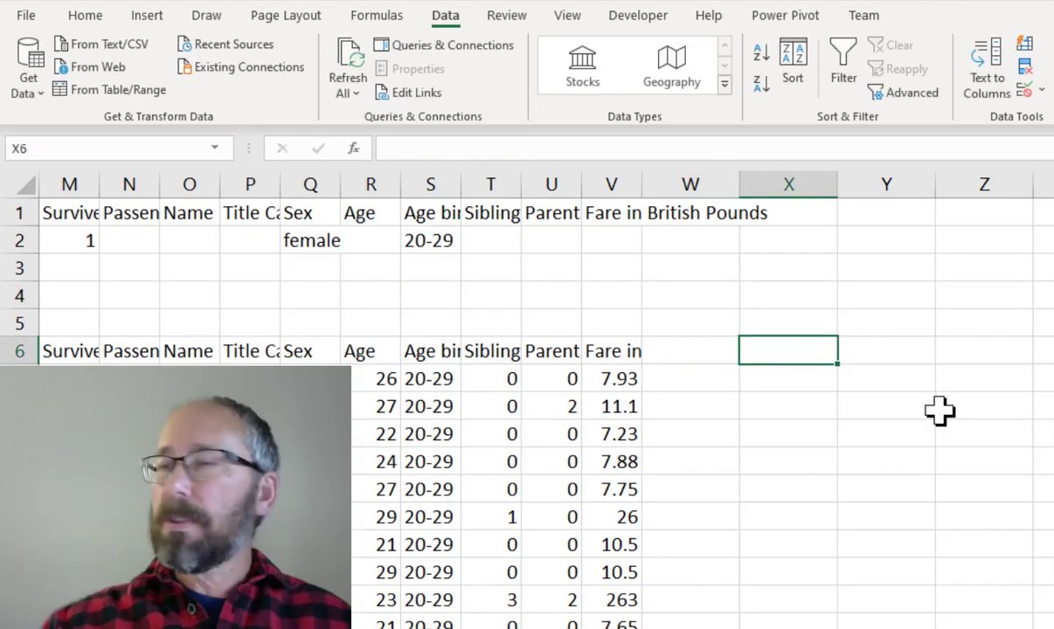
pyautogui.write('Exp')
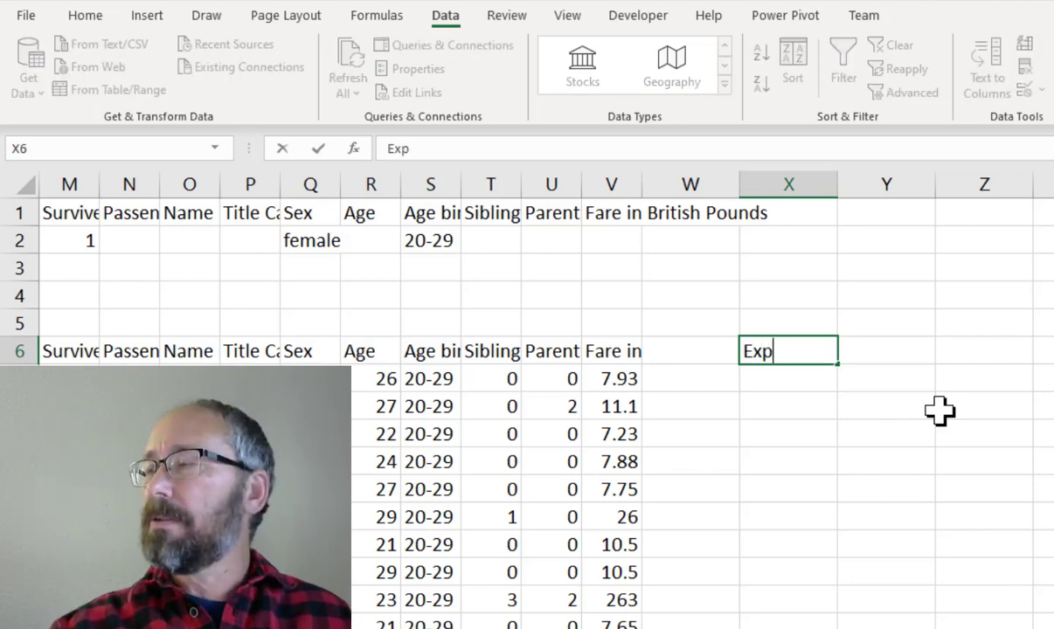
pyautogui.write('lorato')
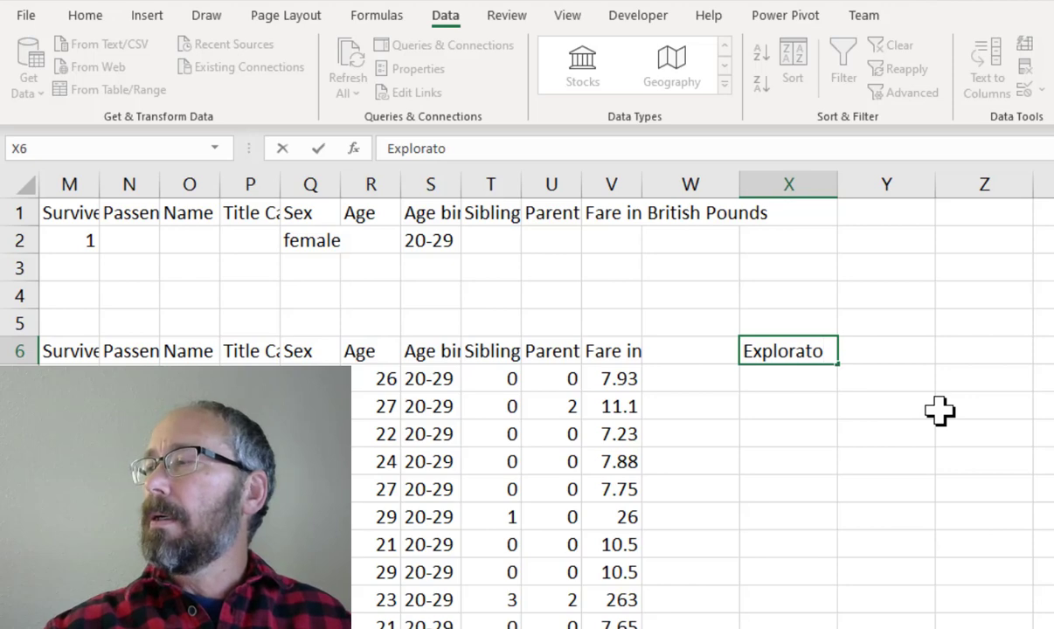
pyautogui.write('ry Analysis')
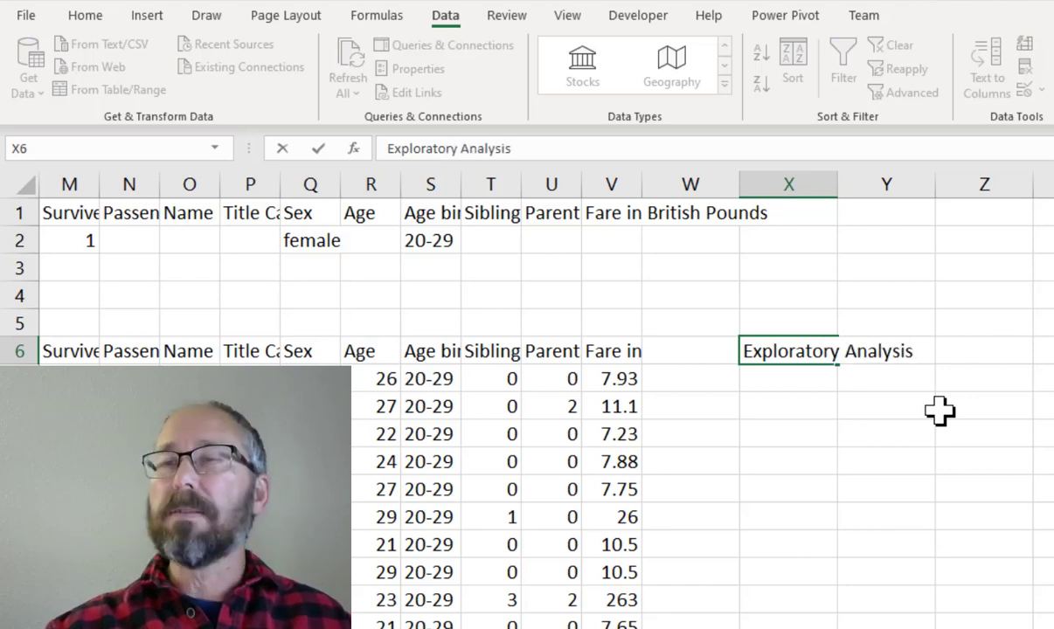
pyautogui.press('Return')
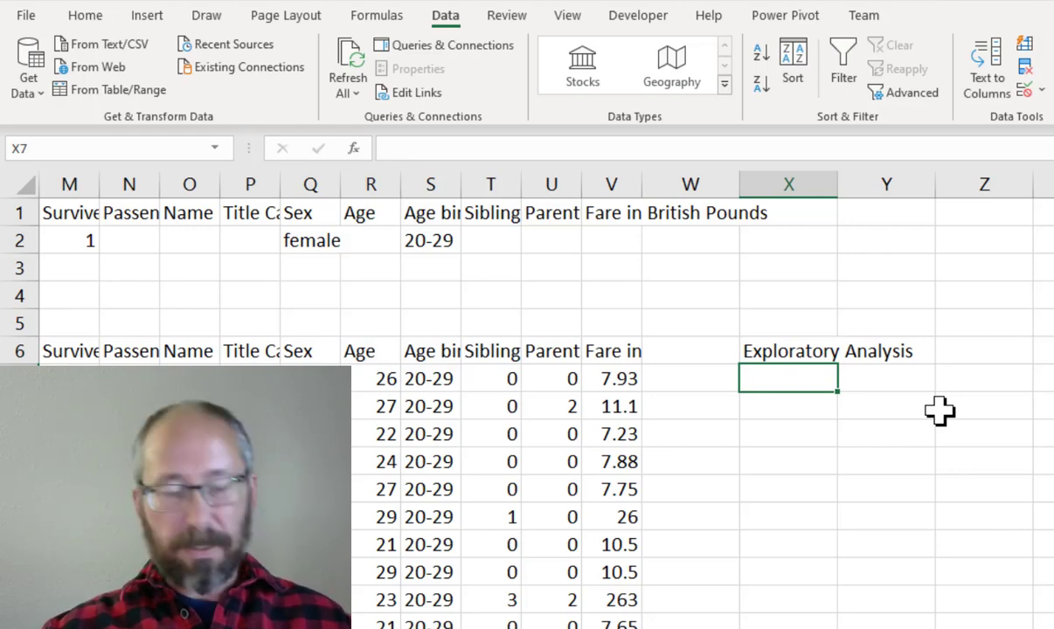
pyautogui.write('Count')
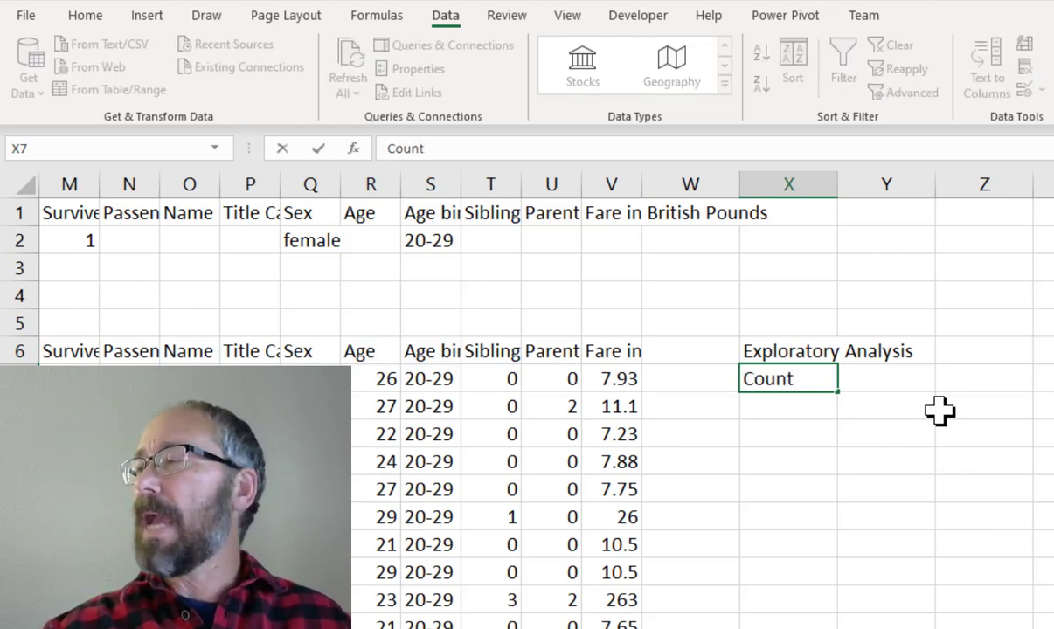
pyautogui.press('Tab')
pyautogui.write('=')
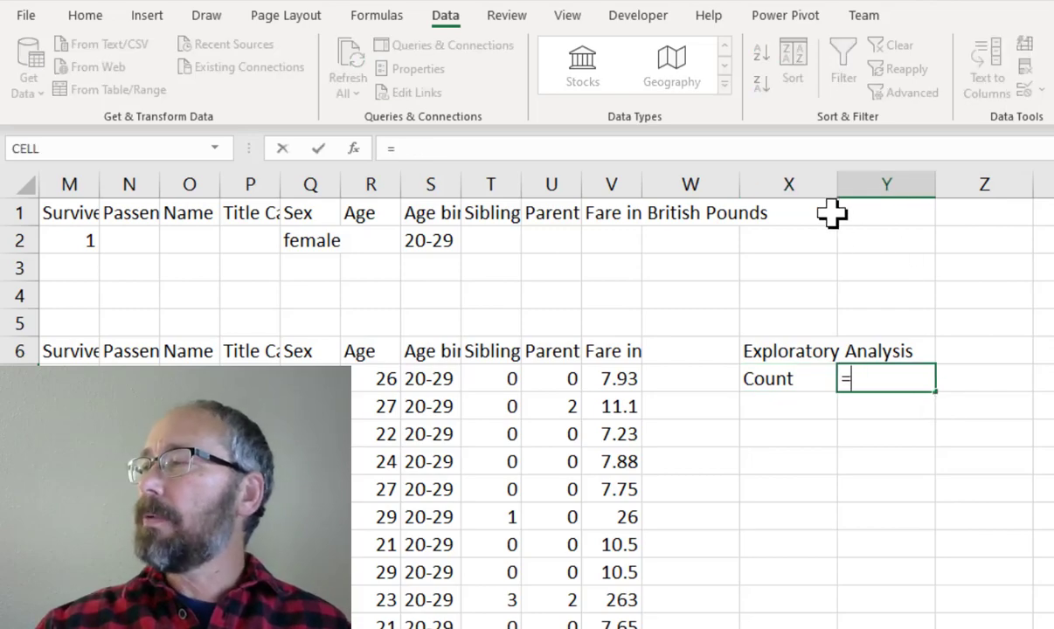
pyautogui.click(758, 264)
pyautogui.press('Escape')
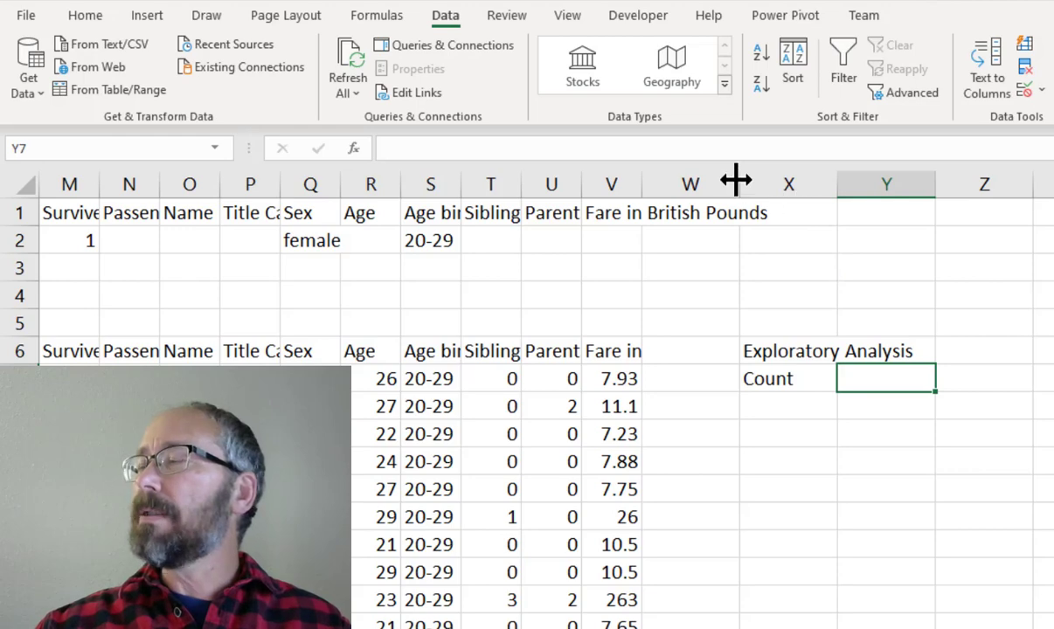
# Narrow the empty column W and count the extracted records in Y7 with =COUNT(M7:M73).
pyautogui.moveTo(740, 181); pyautogui.dragTo(685, 180)
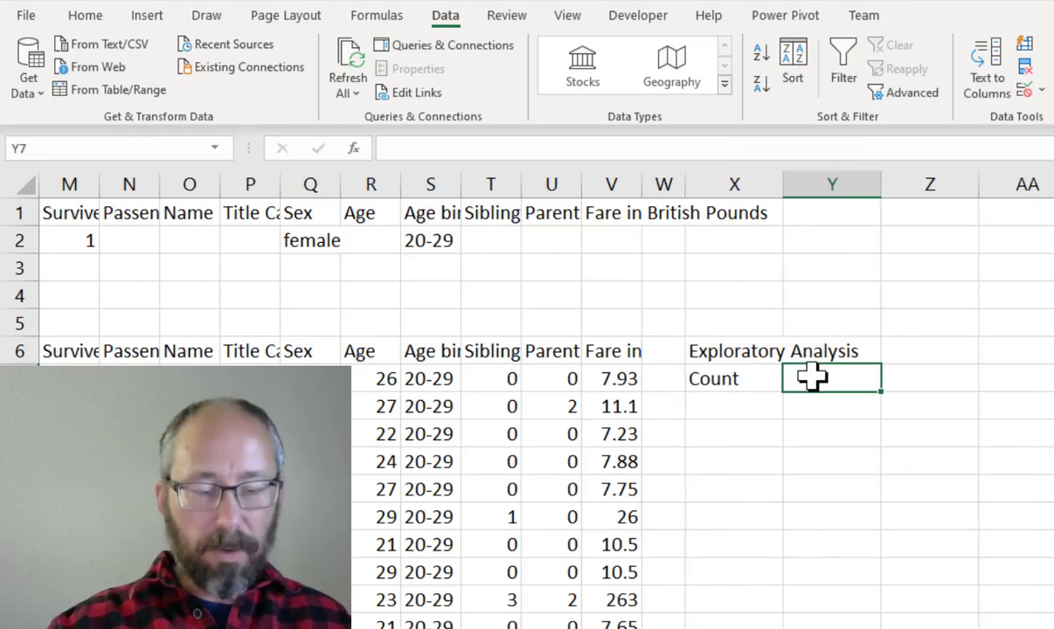
pyautogui.write('=con')
pyautogui.press('BackSpace')
pyautogui.write('unt')
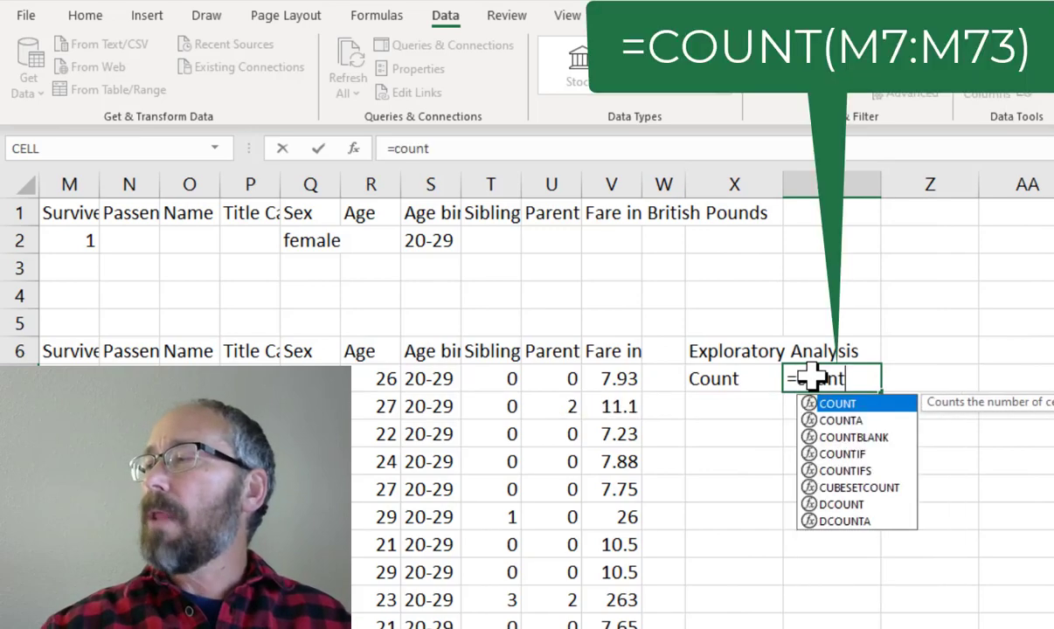
pyautogui.press('Tab')
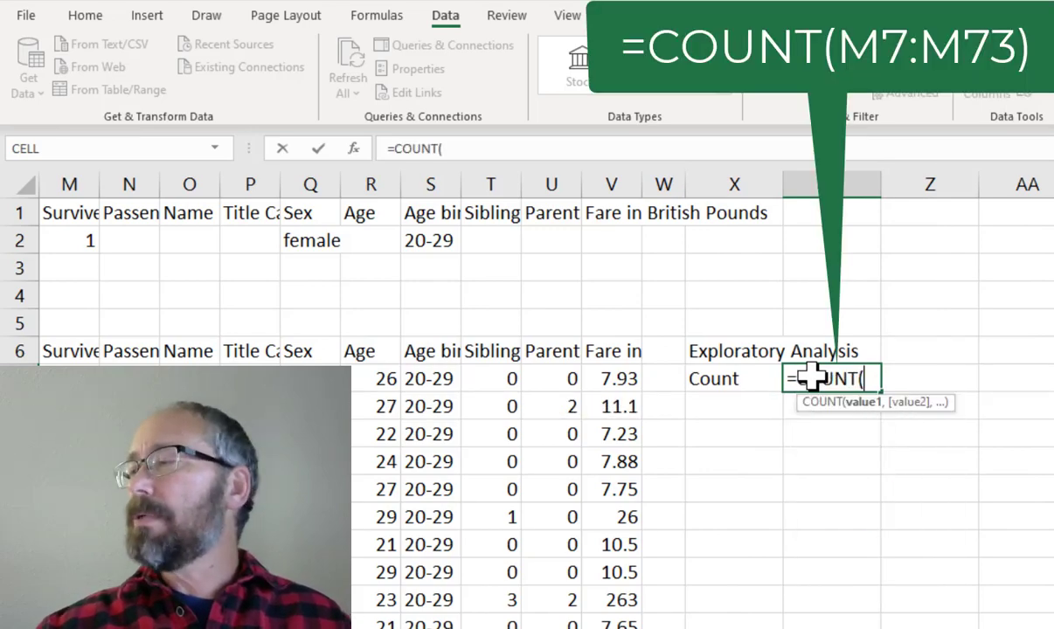
pyautogui.click(80, 365)
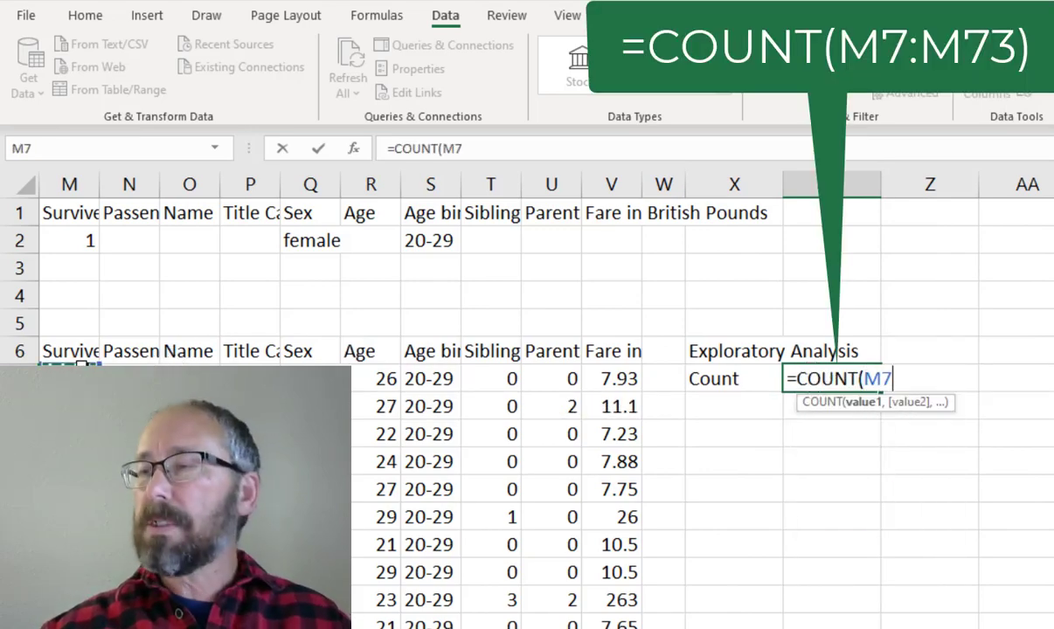
pyautogui.hotkey('ctrl', 'shift', 'Down')
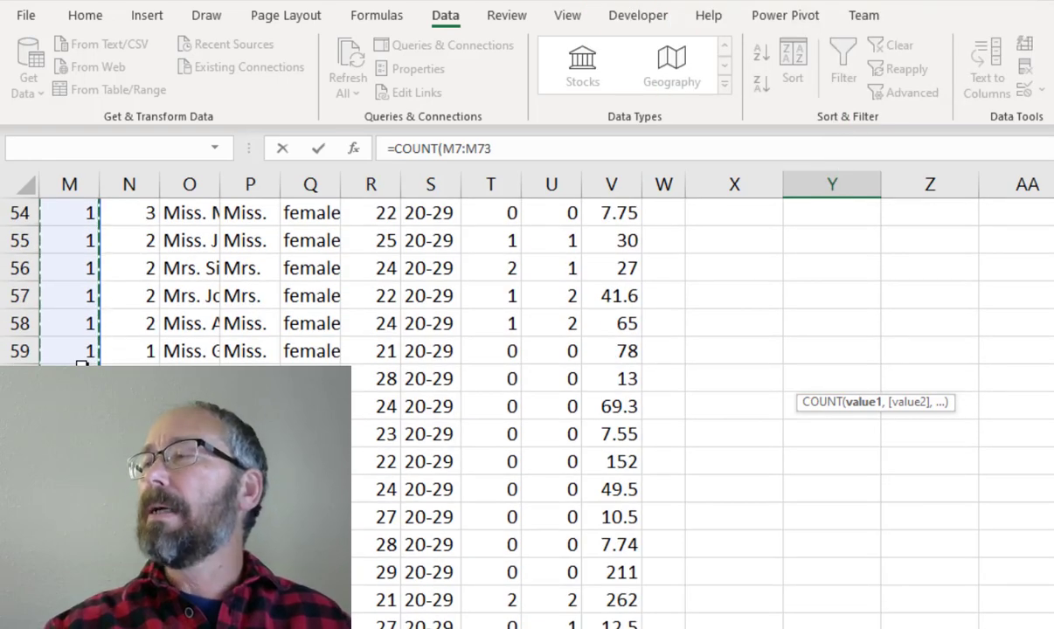
pyautogui.press('Return')
pyautogui.scroll(2, 903, 327)
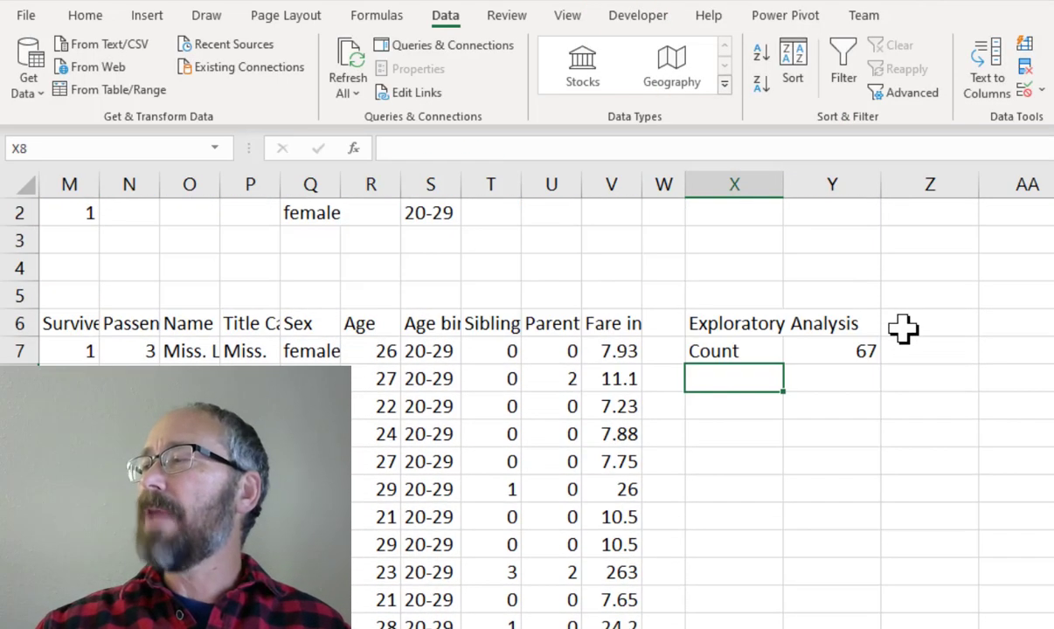
pyautogui.click(848, 350)
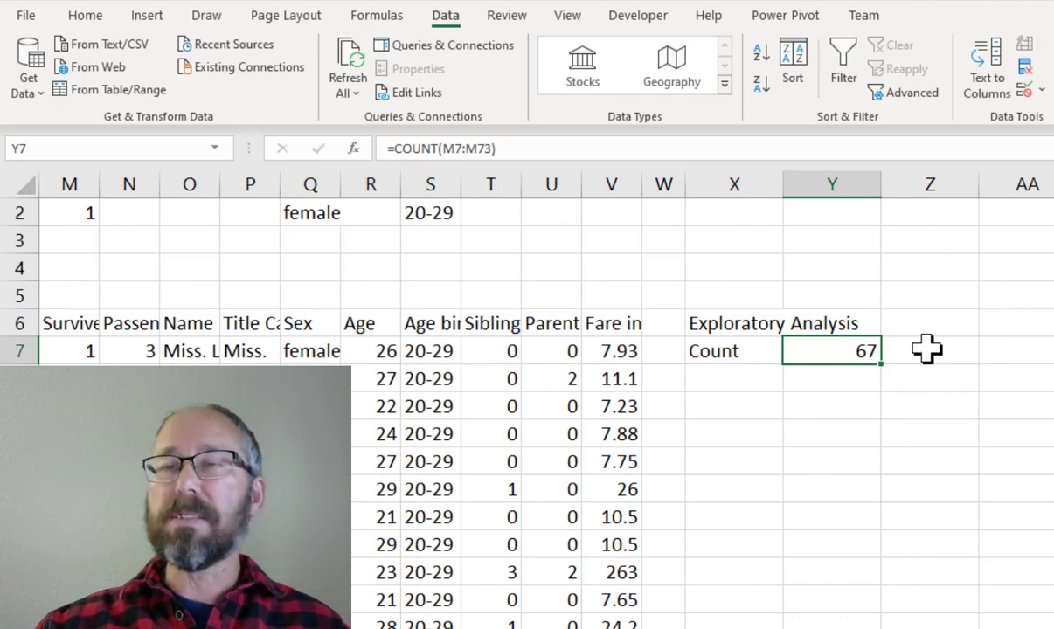
# Enter the labels Title, Mrs., Miss. and Other in cells X8 to X11 under Count.
pyautogui.click(725, 386)
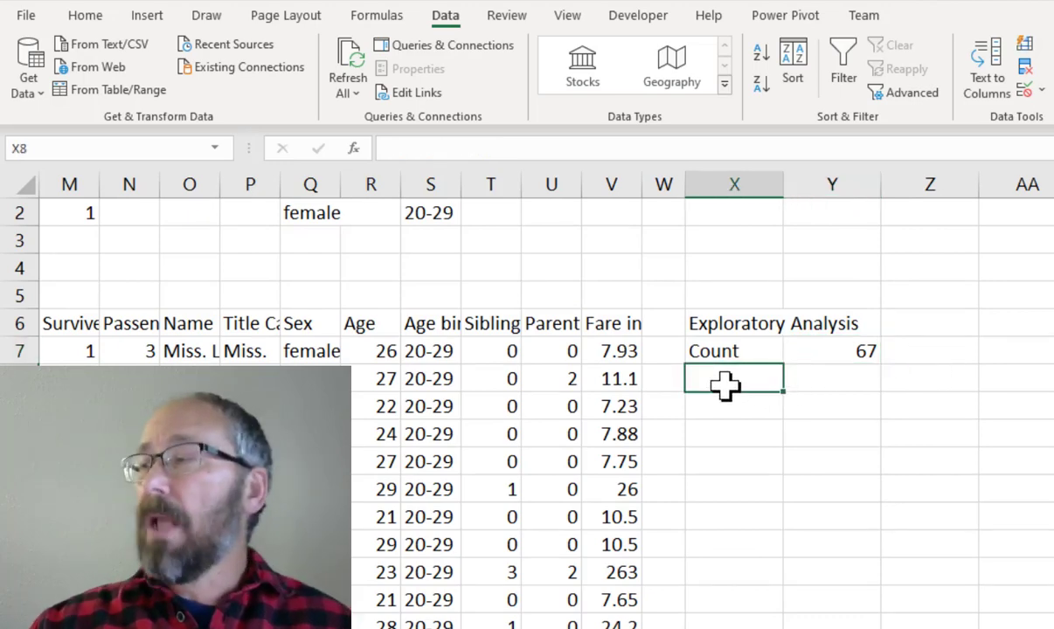
pyautogui.write('Ti')
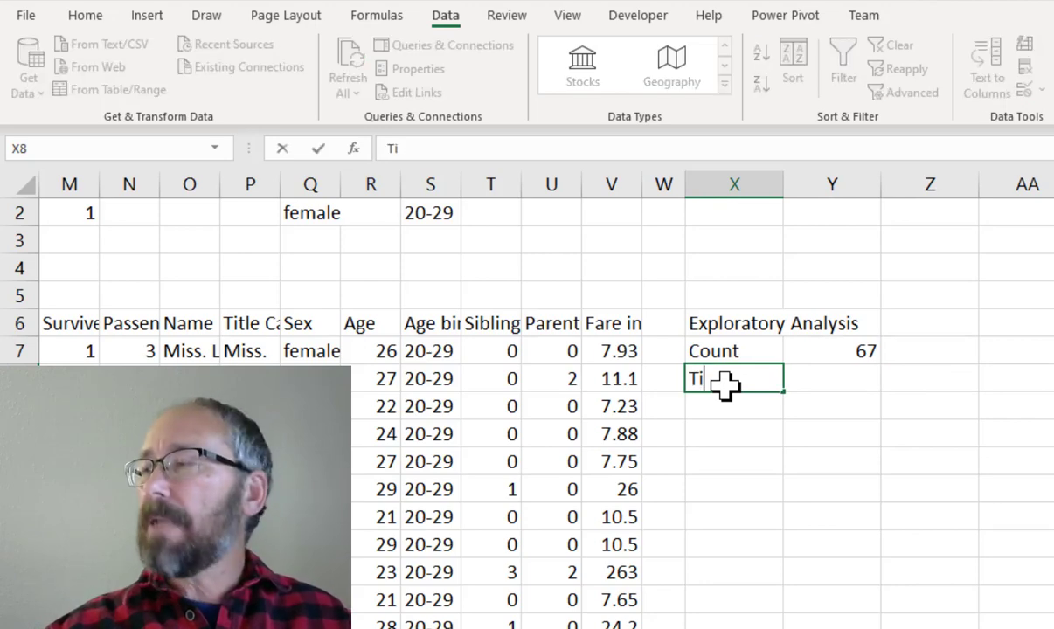
pyautogui.write('tle')
pyautogui.press('Return')
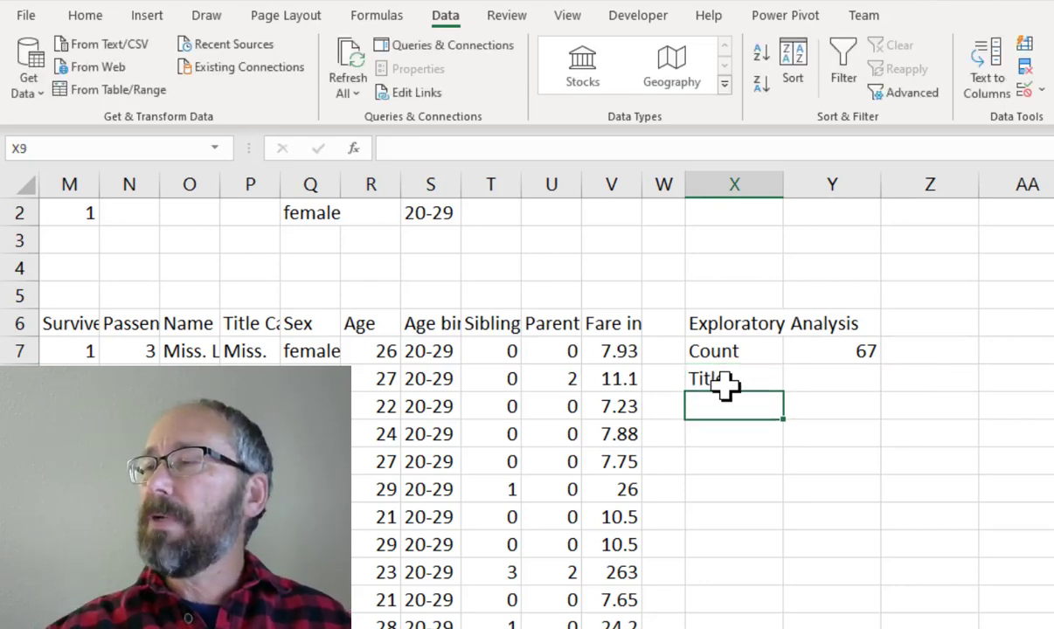
pyautogui.write('Mrs')
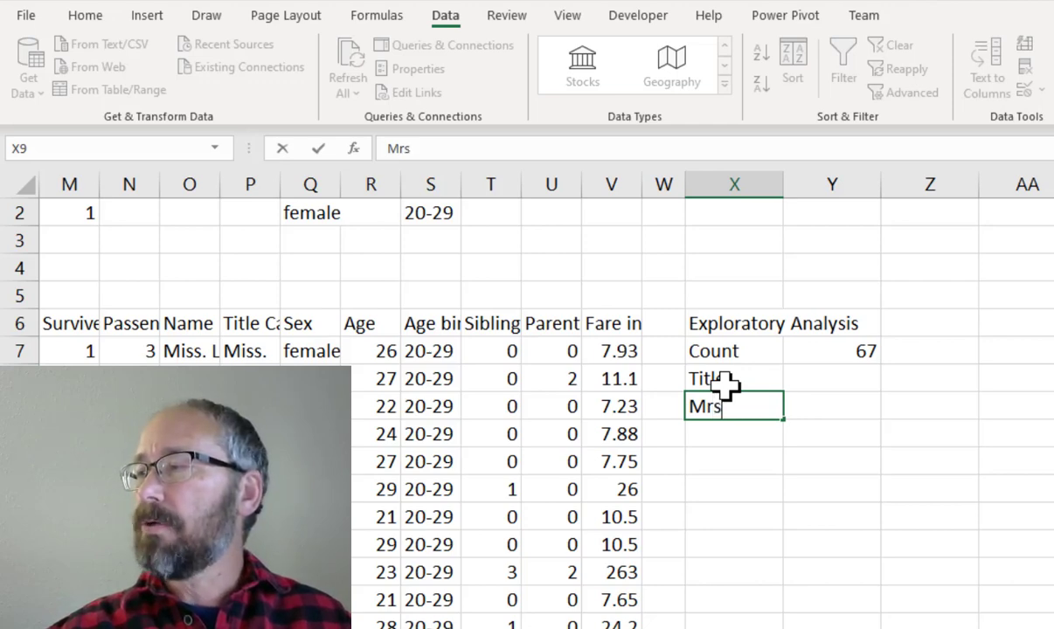
pyautogui.write('.')
pyautogui.press('Return')
pyautogui.write('Miss.')
pyautogui.press('Return')
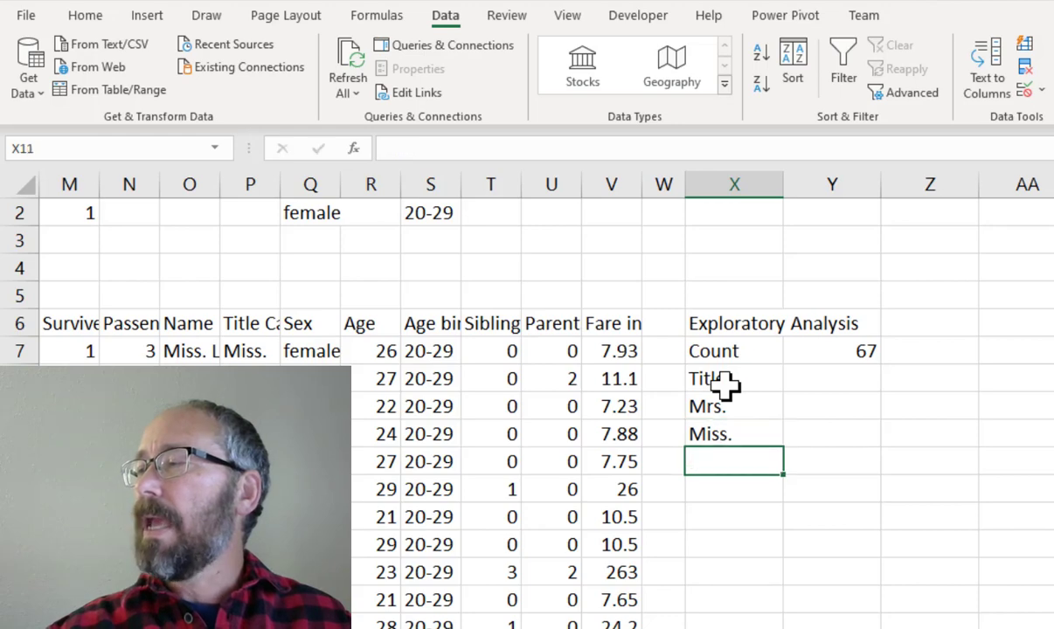
pyautogui.write('Other')
pyautogui.press('Return')
# Indent the Mrs., Miss. and Other labels in X9:X11 by two levels.
pyautogui.press('Up')
pyautogui.press('Up')
pyautogui.press('Up')
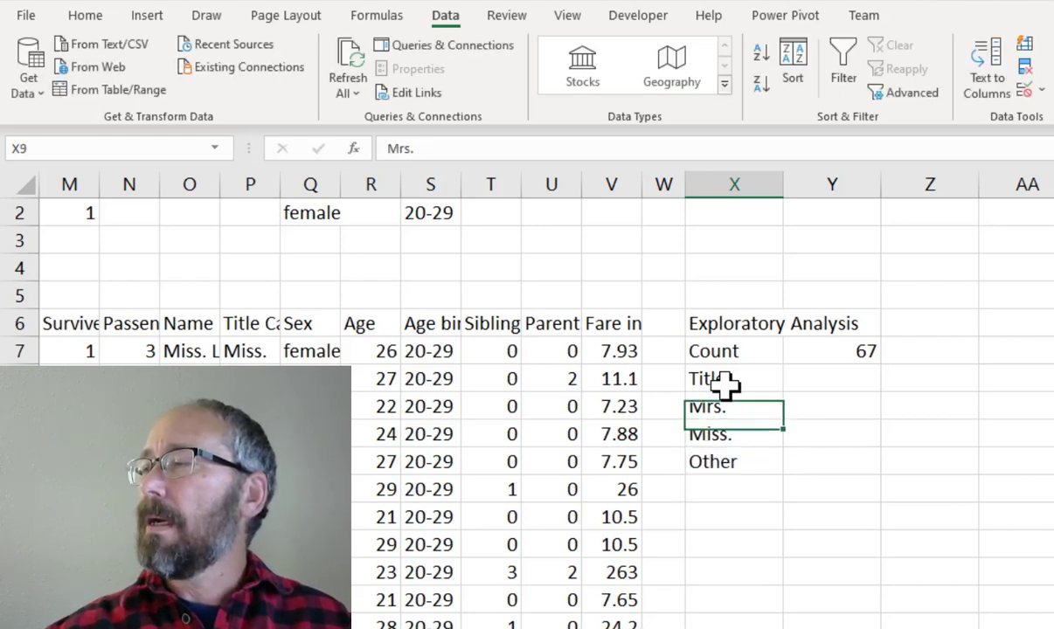
pyautogui.hotkey('shift', 'Down')
pyautogui.hotkey('shift', 'Down')
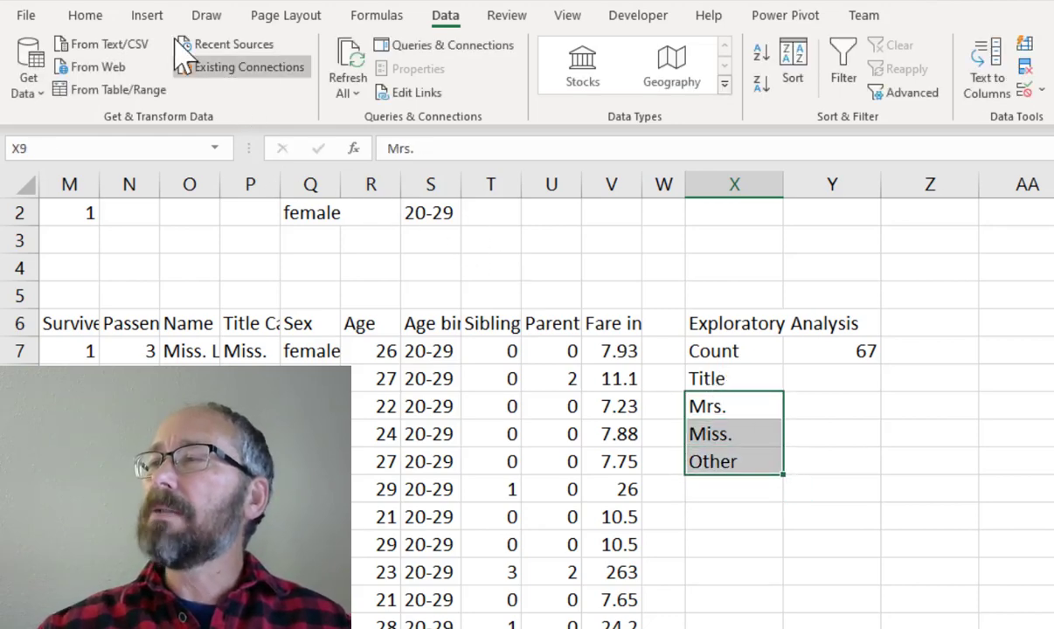
pyautogui.click(90, 15)
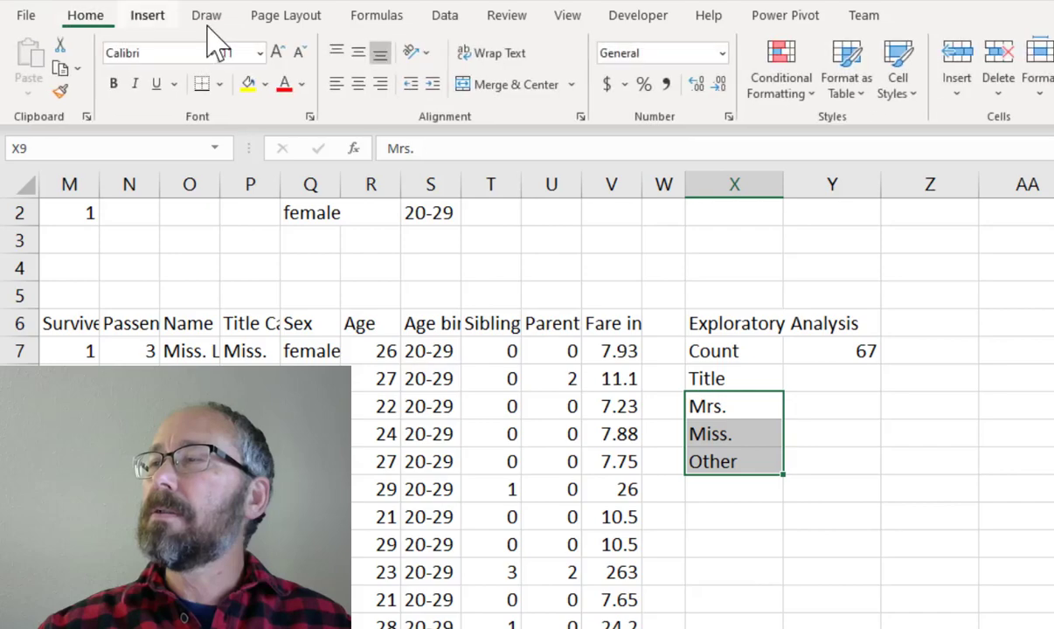
pyautogui.click(432, 84)
pyautogui.click(432, 84)
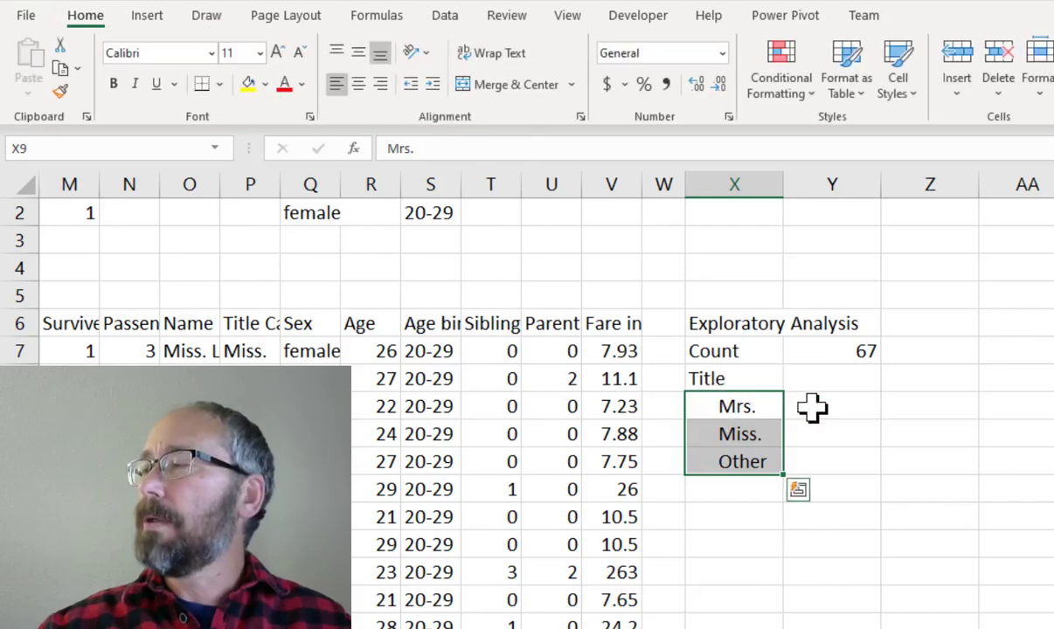
# Count the Mrs. titles among the extracted records by entering =COUNTIF(P7:P73,X9) in Y9.
pyautogui.click(812, 407)
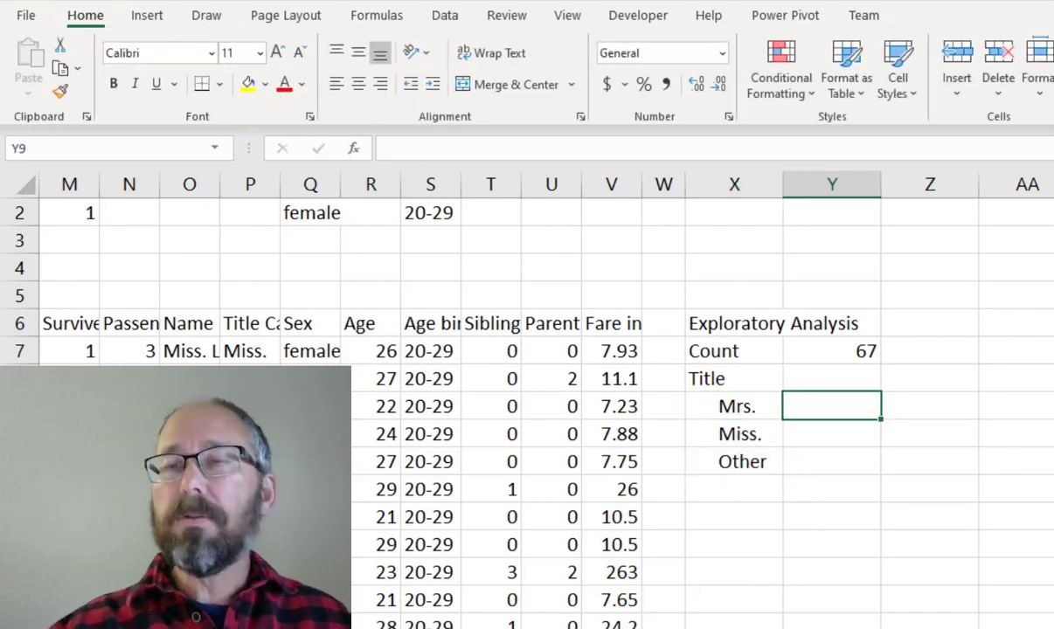
pyautogui.write('=countif')
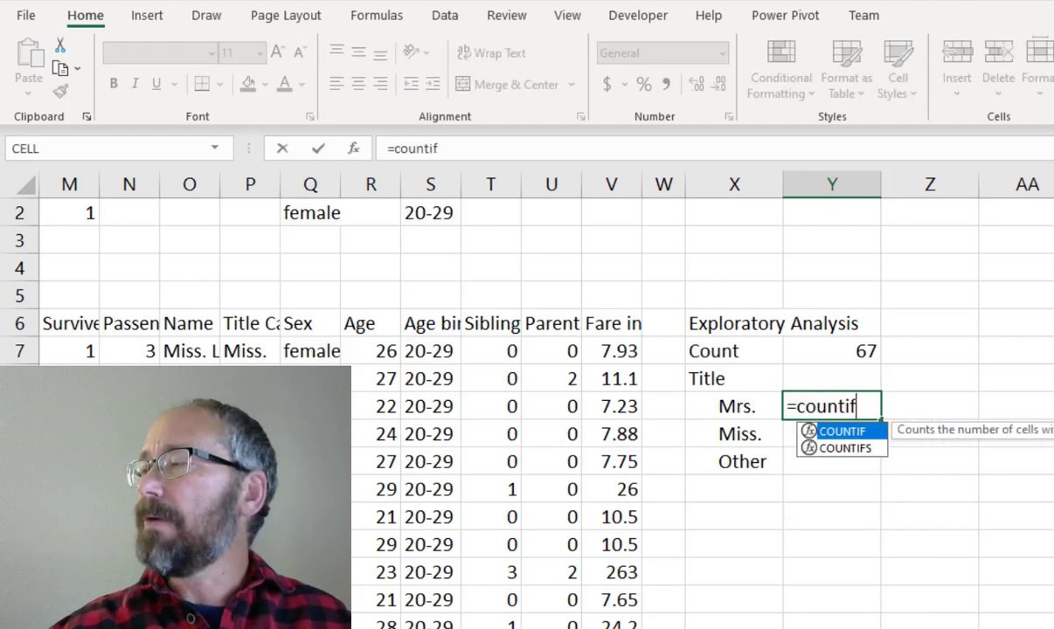
pyautogui.press('Tab')
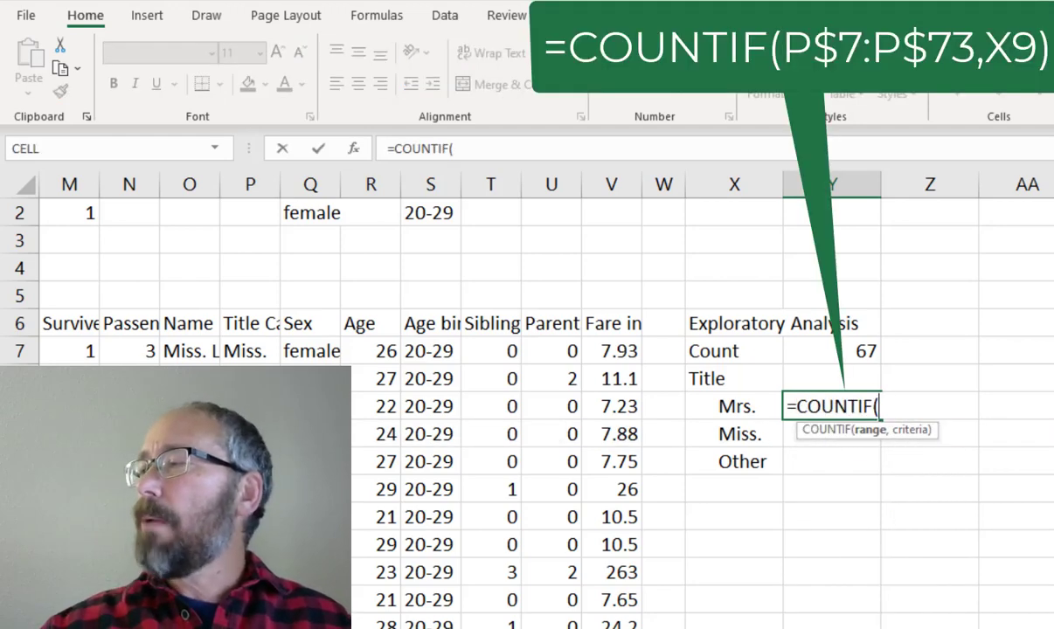
pyautogui.click(252, 353)
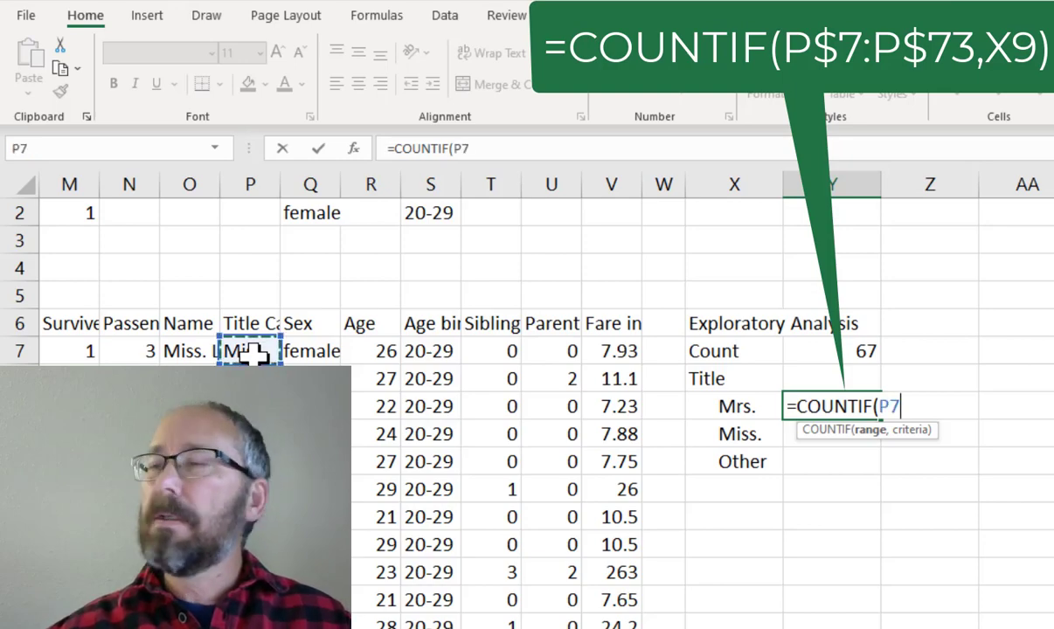
pyautogui.hotkey('ctrl', 'shift', 'Down')
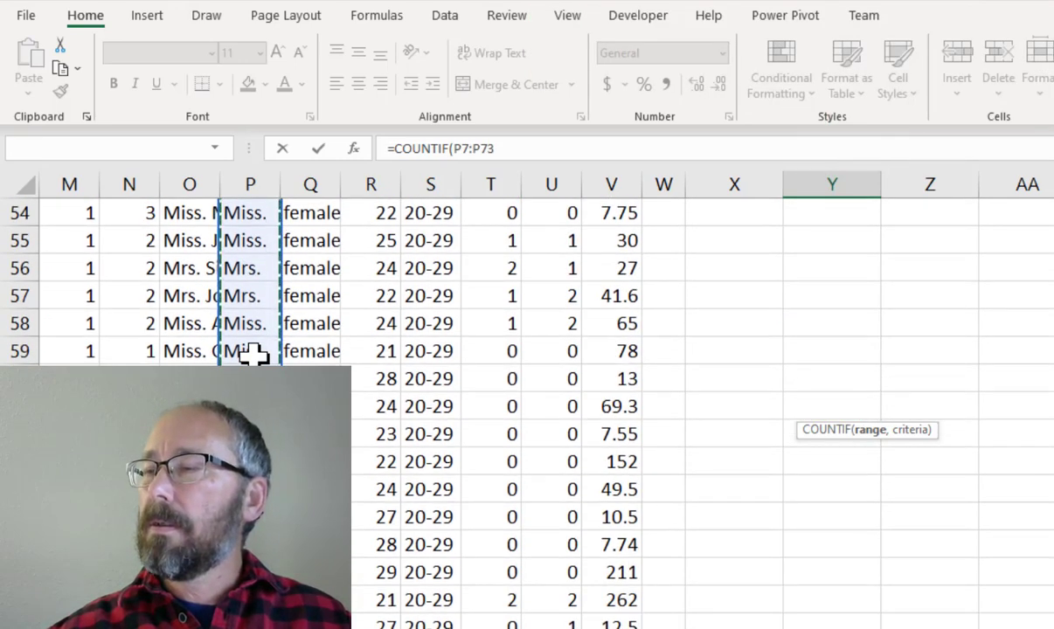
pyautogui.write(',')
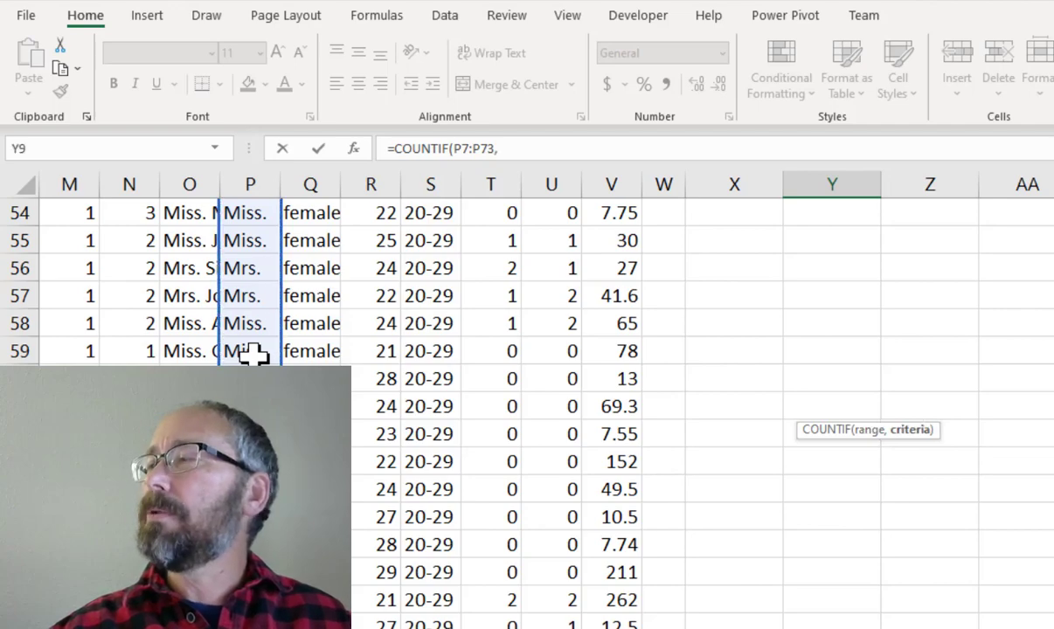
pyautogui.write('x9')
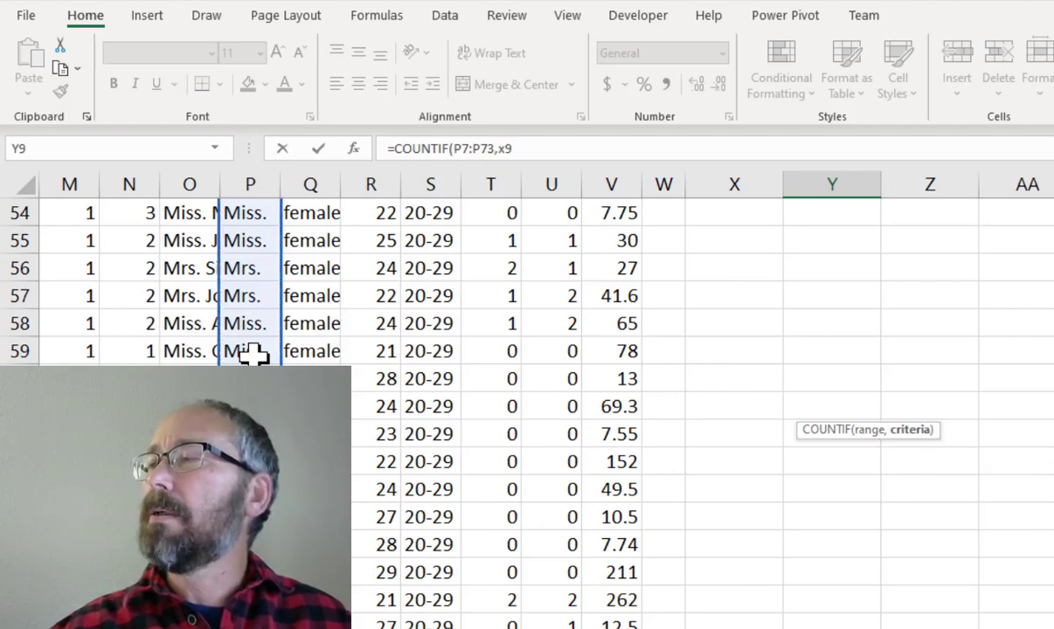
pyautogui.press('Return')
pyautogui.scroll(2, 252, 358)
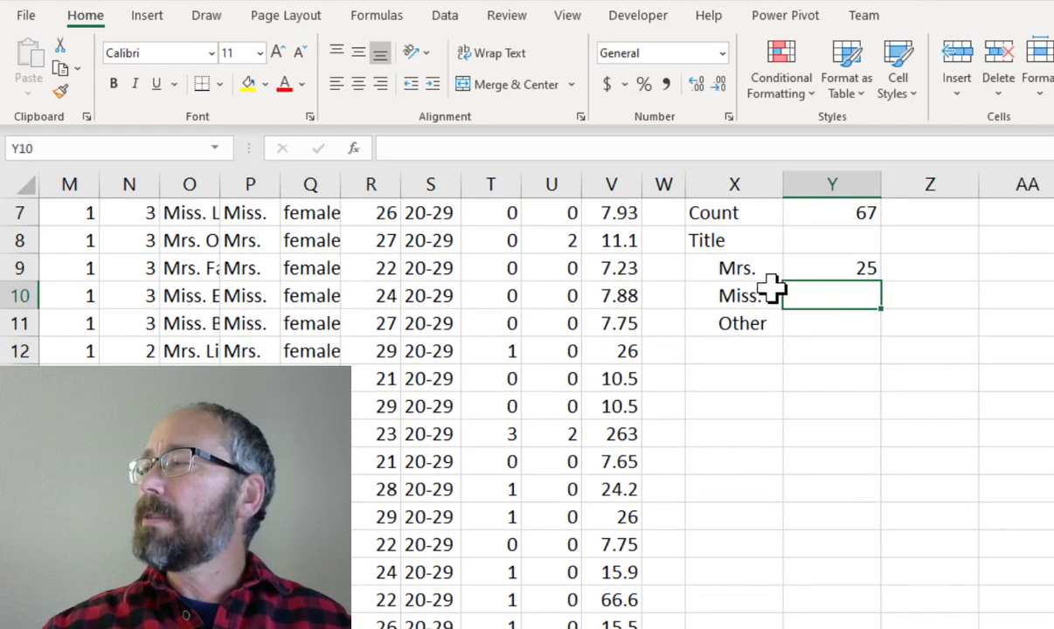
# Lock the range rows in Y9 so the formula reads =COUNTIF(P$7:P$73,X9), and fill it down through Y11.
pyautogui.click(741, 272)
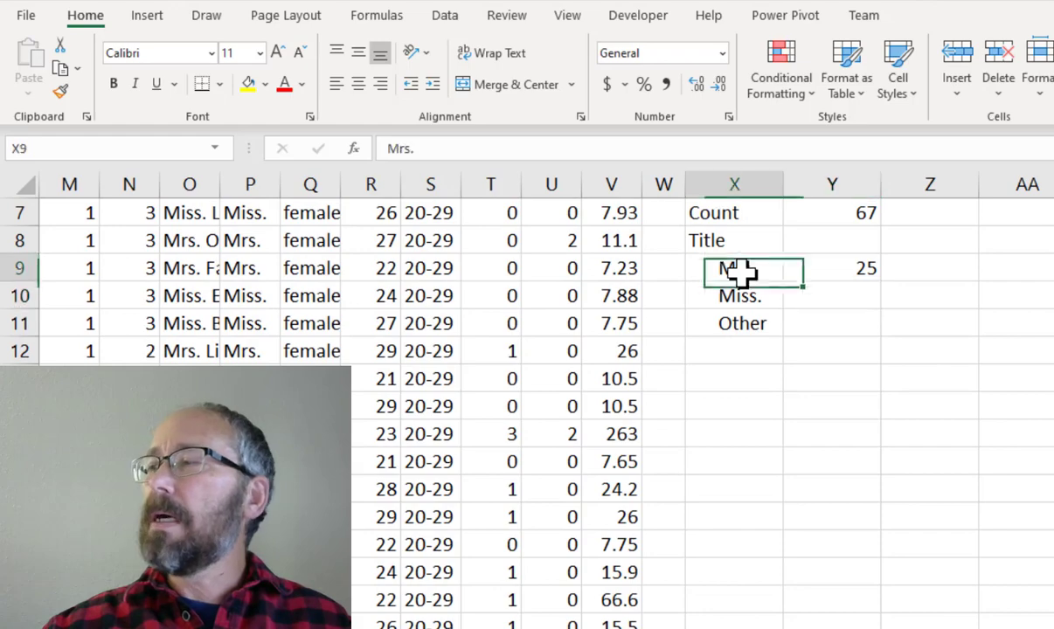
pyautogui.click(841, 268)
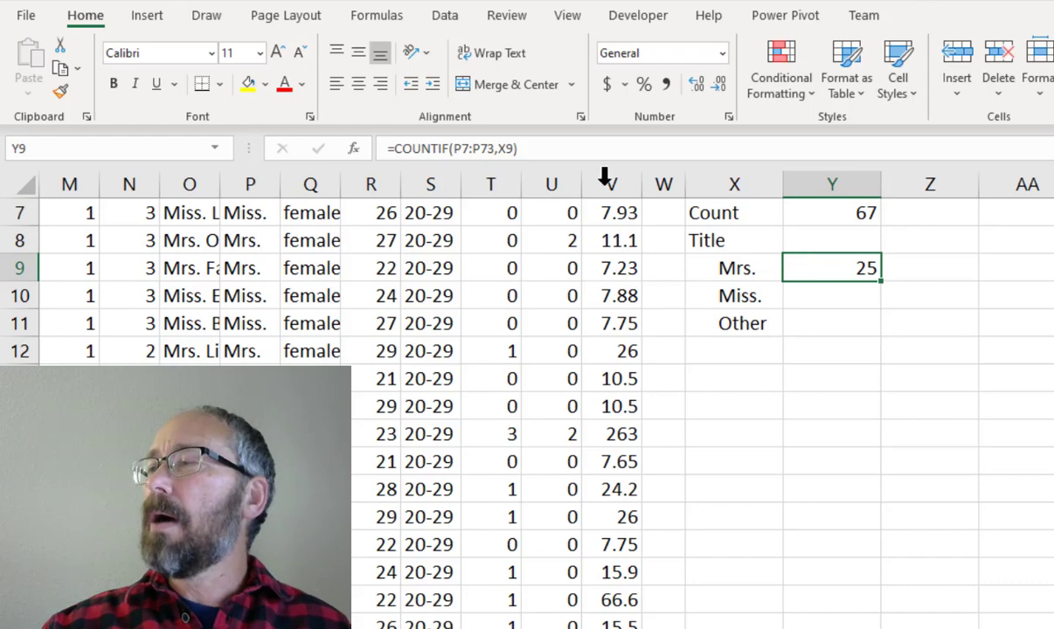
pyautogui.click(461, 147)
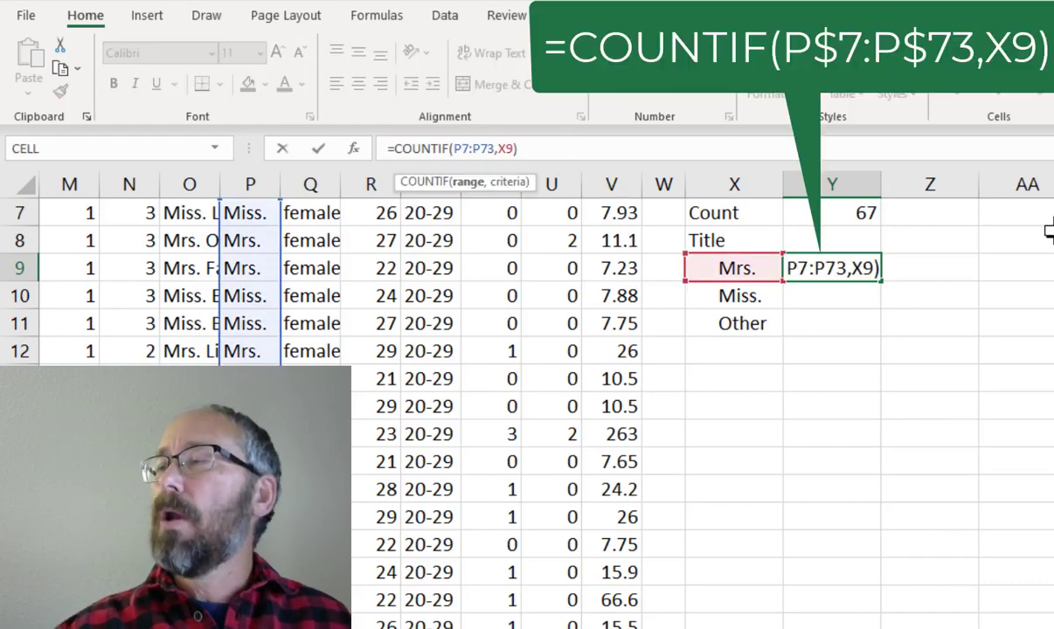
pyautogui.write('$7:P')
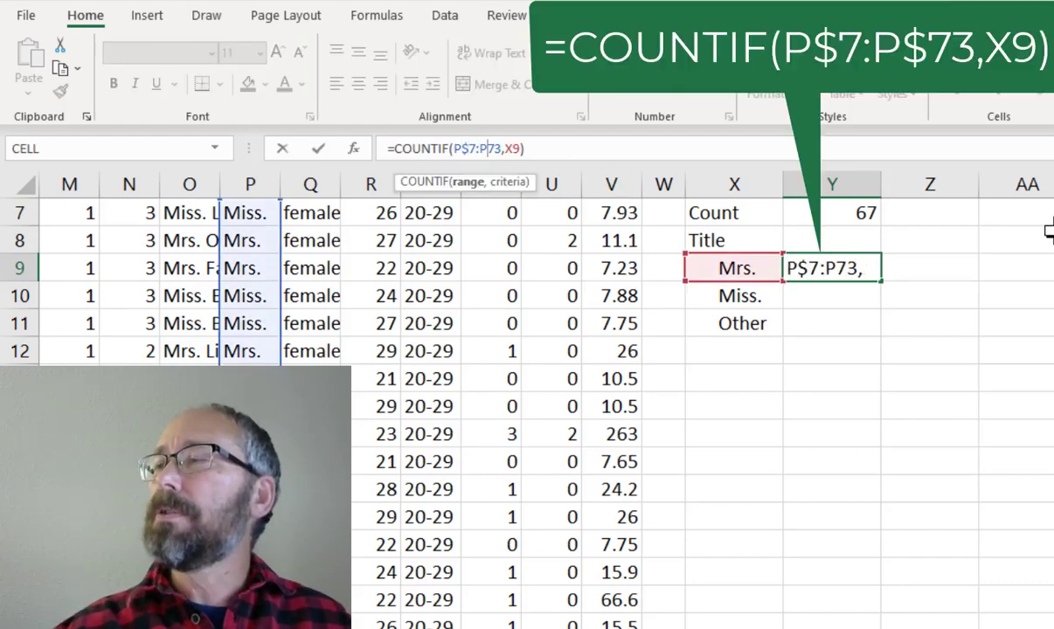
pyautogui.write('$')
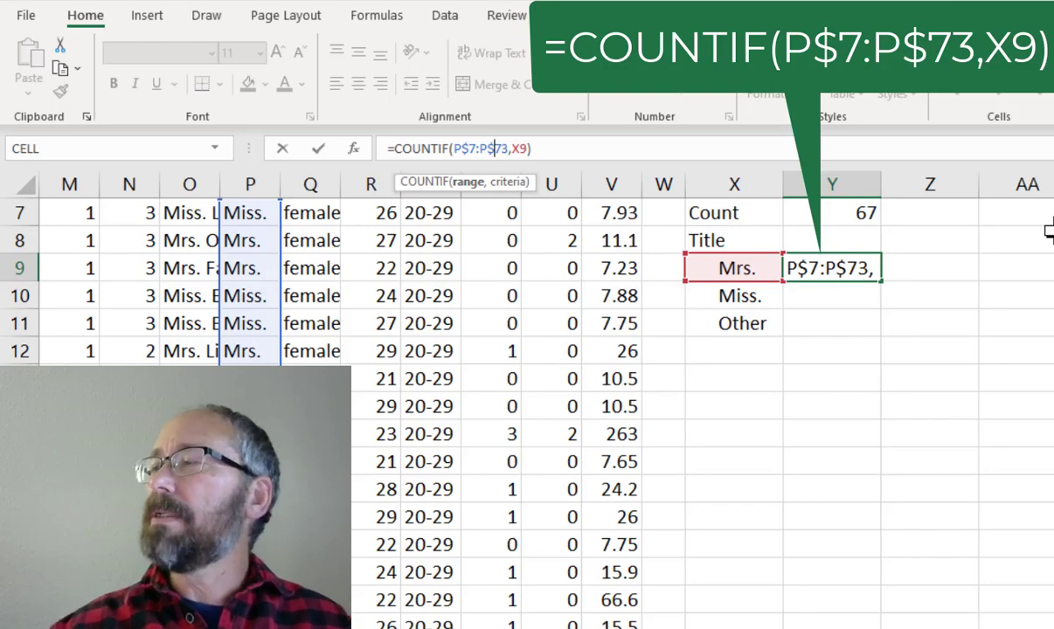
pyautogui.press('Return')
pyautogui.click(858, 272)
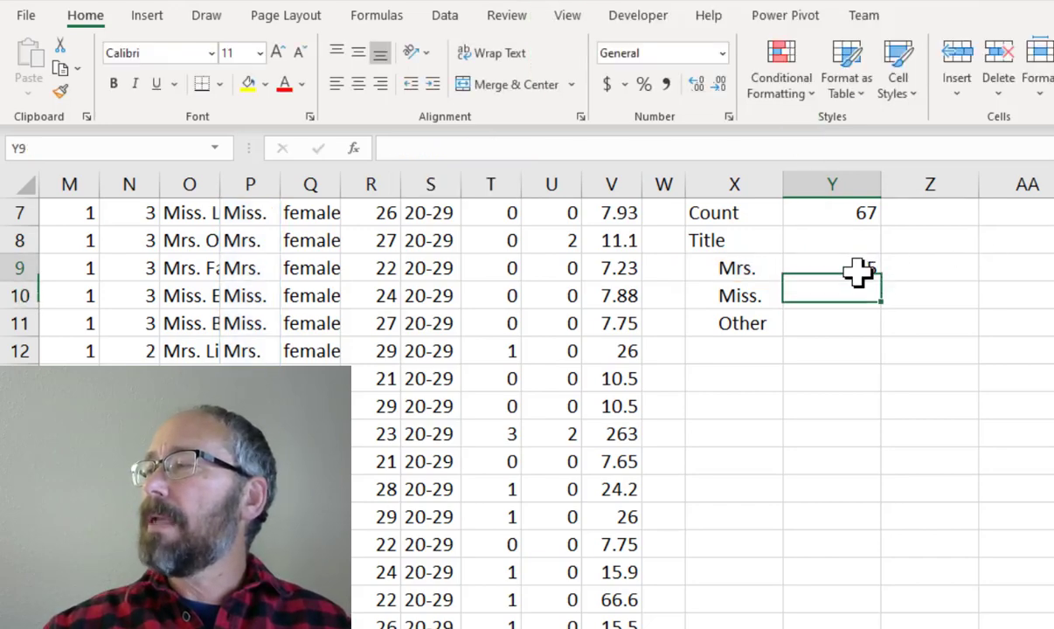
pyautogui.moveTo(882, 278); pyautogui.dragTo(883, 332)
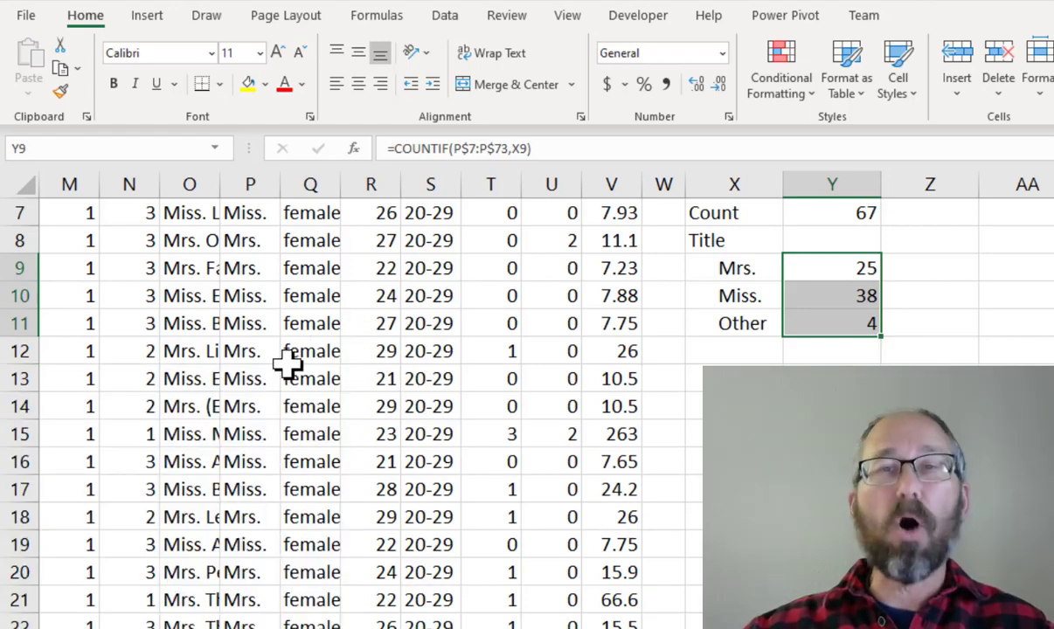
# Examine the extracted records categorized as Other in column P, checking their original titles in the Name column.
pyautogui.scroll(-1, 286, 365)
pyautogui.scroll(2, 287, 365)
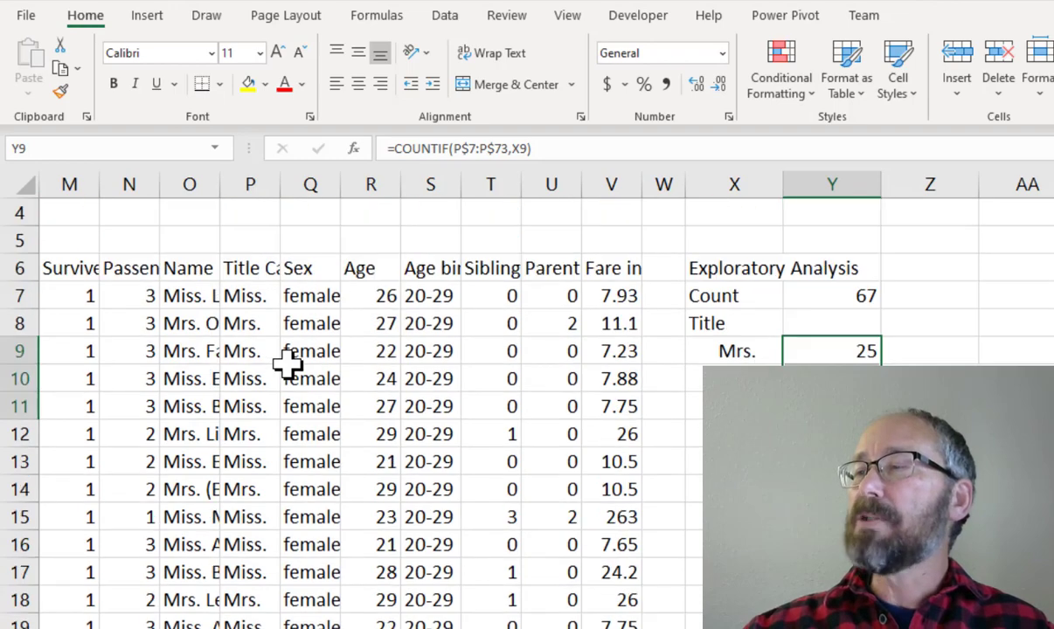
pyautogui.scroll(-6, 245, 372)
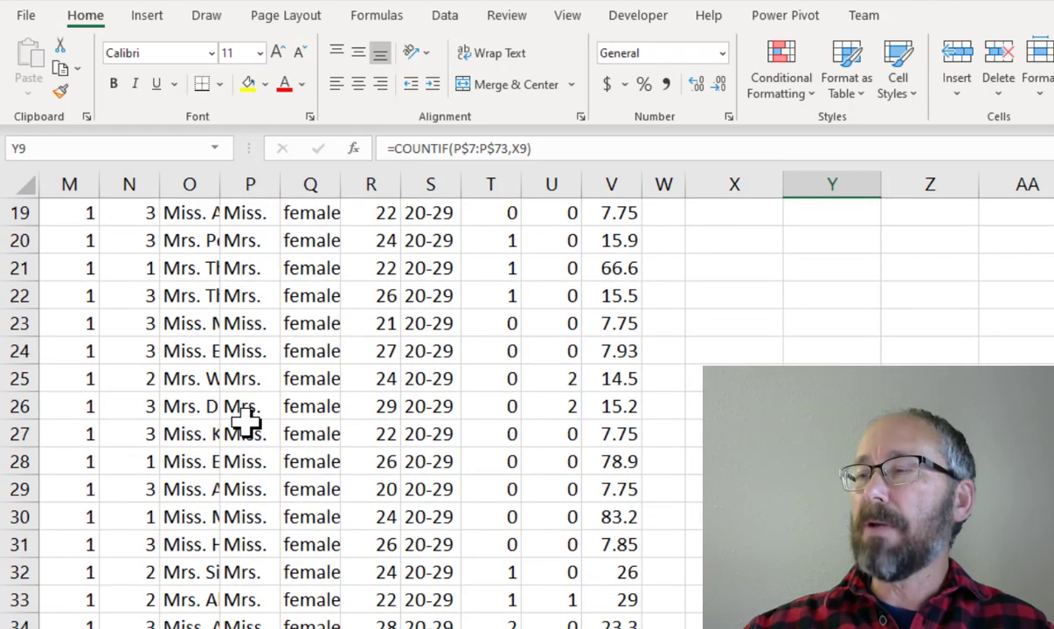
pyautogui.scroll(-3, 245, 425)
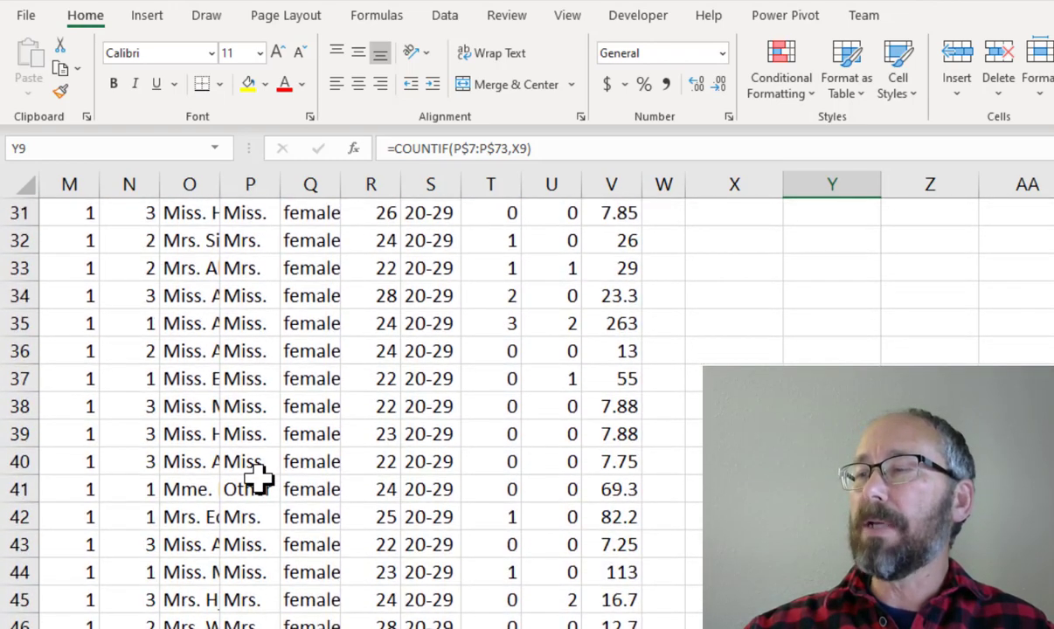
pyautogui.click(259, 491)
pyautogui.click(185, 490)
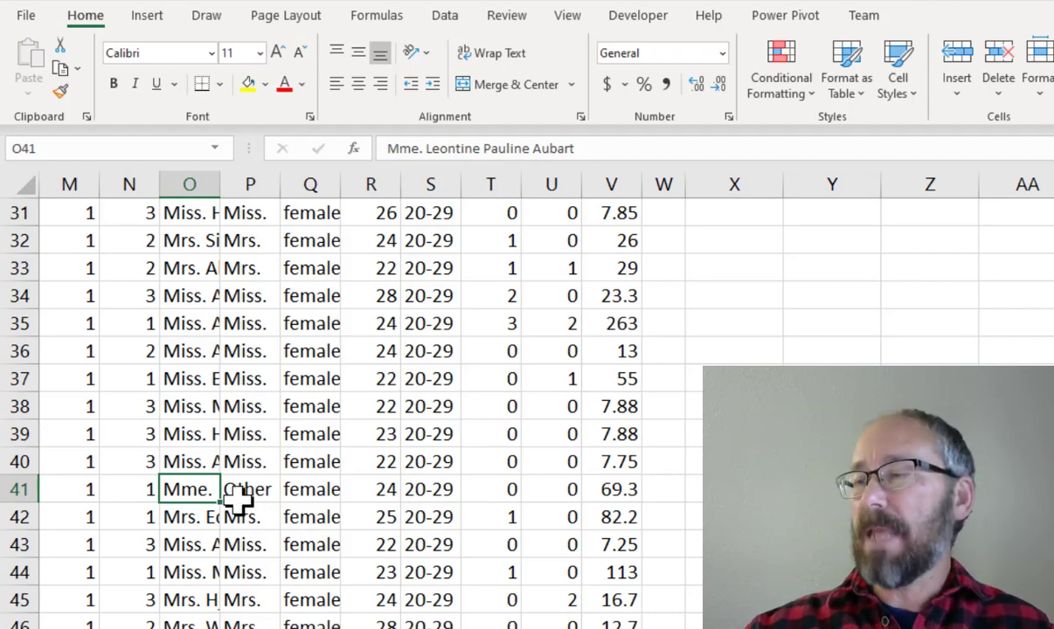
pyautogui.moveTo(225, 496); pyautogui.dragTo(254, 620)
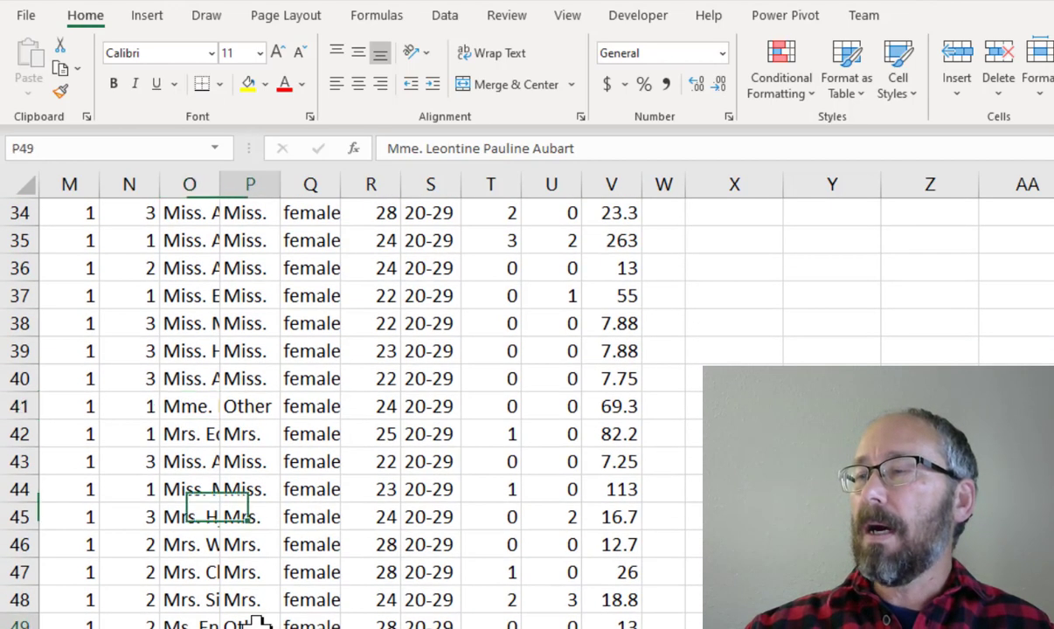
pyautogui.click(181, 623)
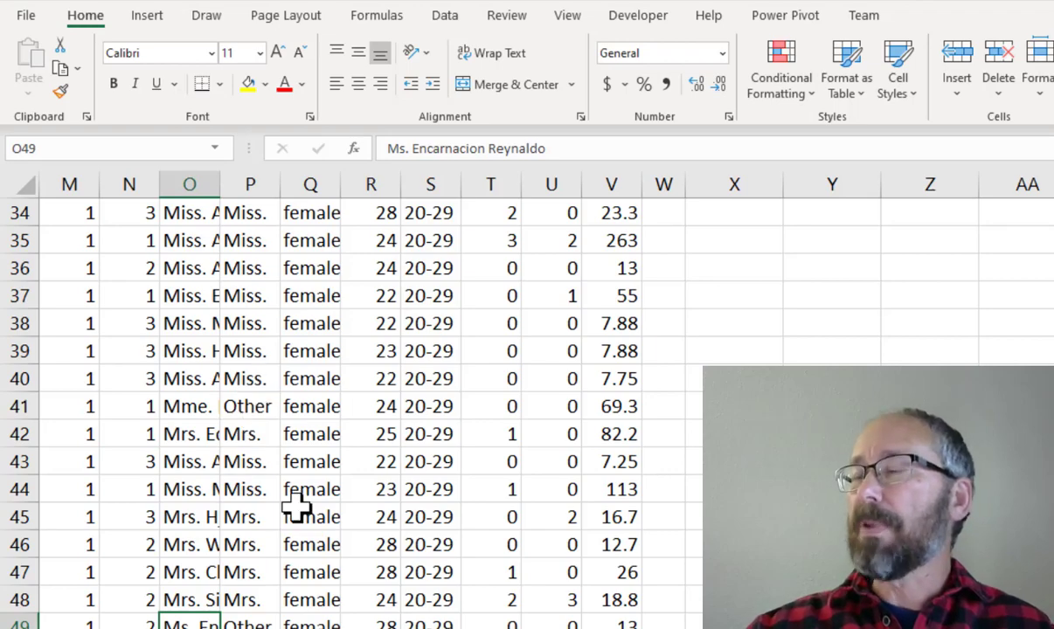
pyautogui.scroll(9, 391, 496)
pyautogui.scroll(2, 391, 496)
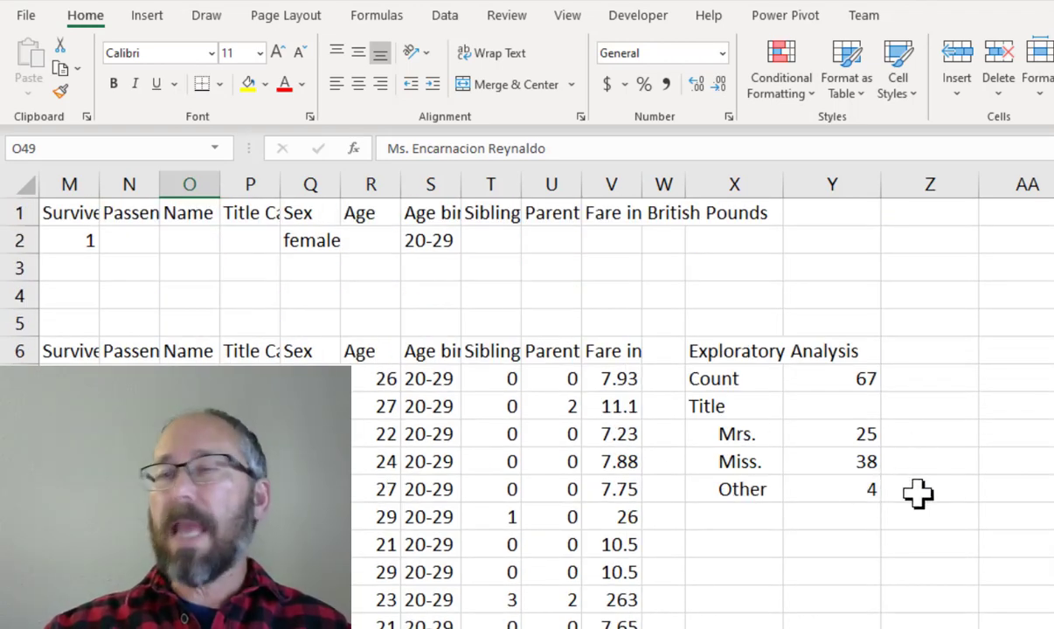
# Enter the label Passenger Class in X12 below Other and remove its indent.
pyautogui.click(720, 516)
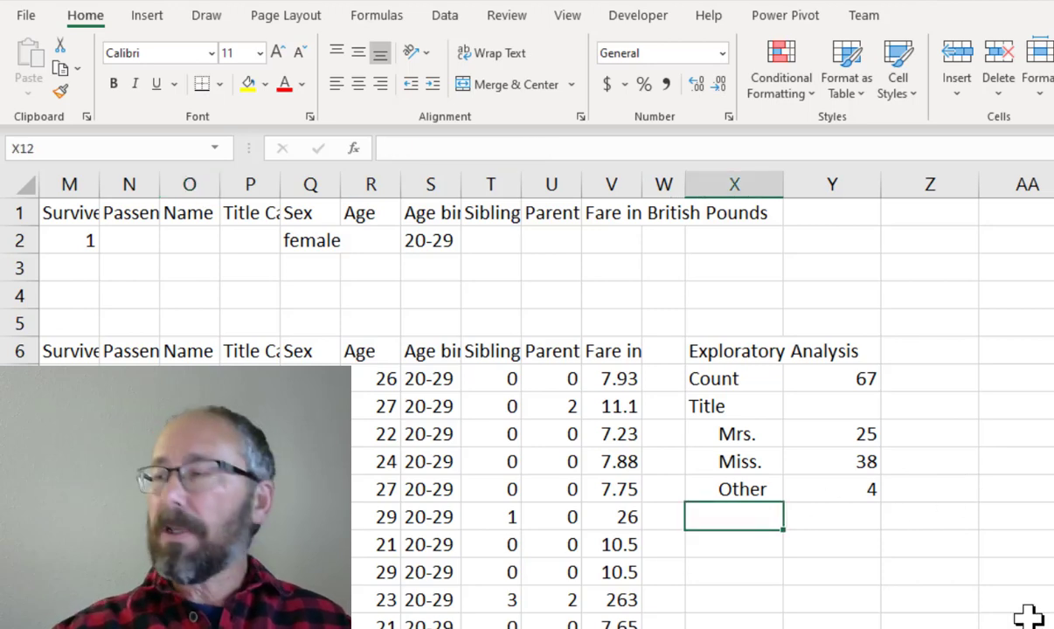
pyautogui.write('Passeng')
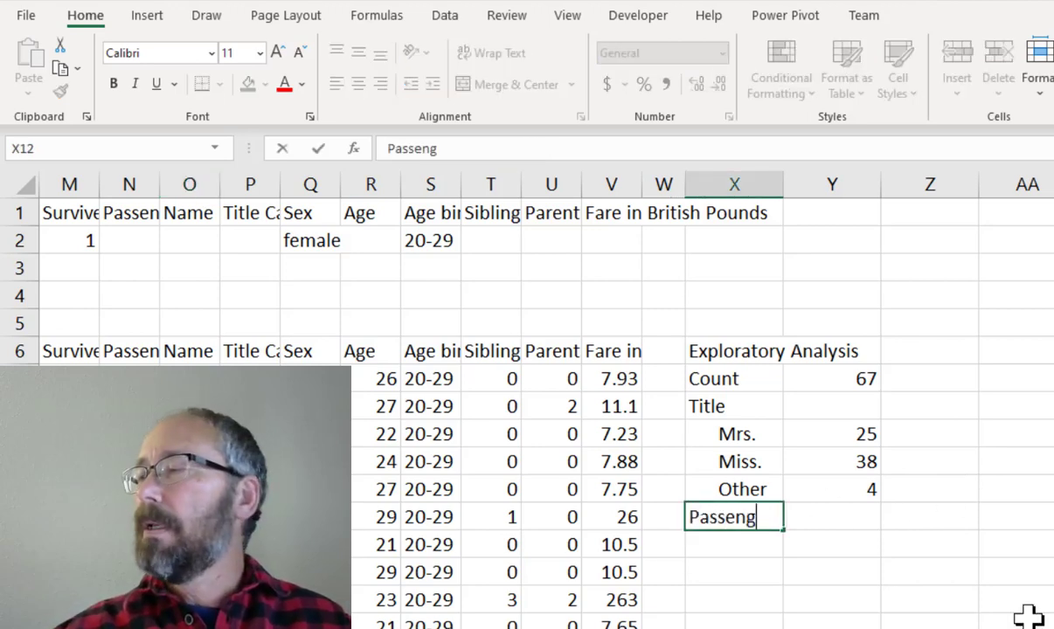
pyautogui.write('er Class')
pyautogui.press('Return')
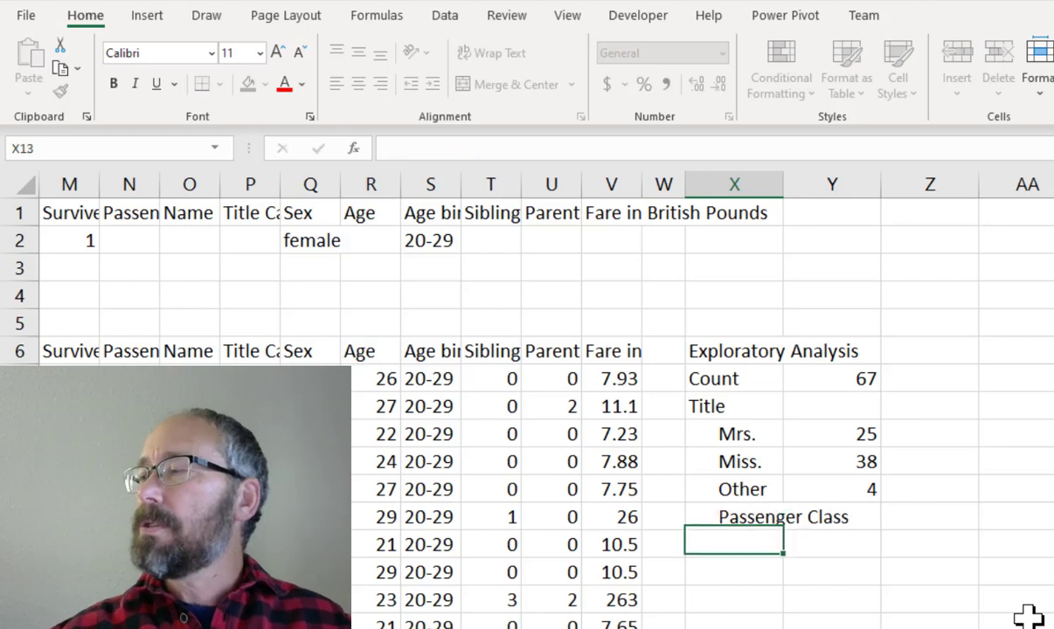
pyautogui.press('Up')
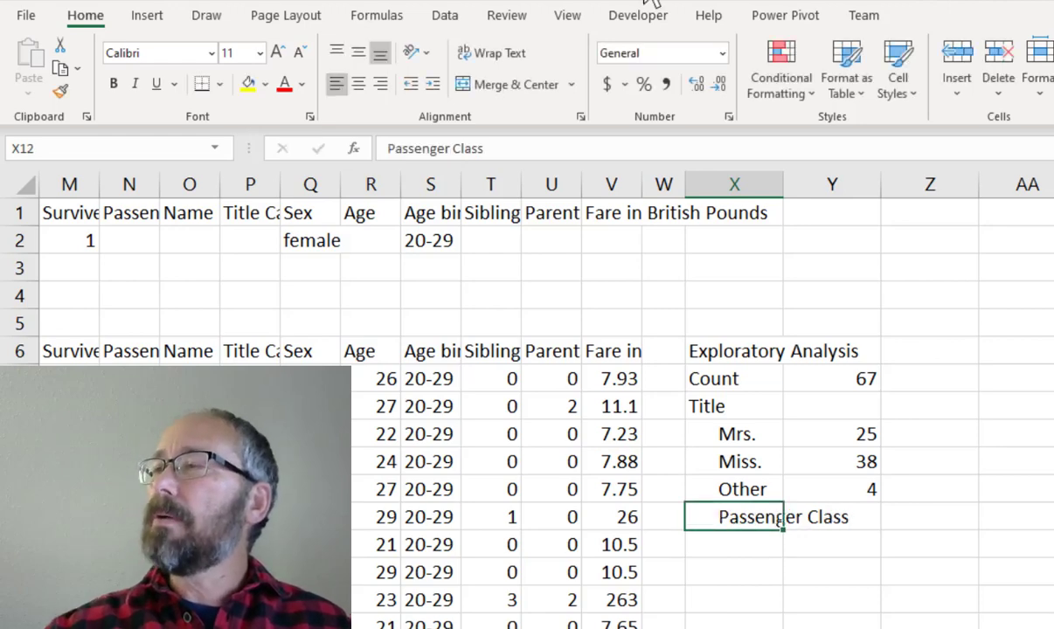
pyautogui.click(413, 86)
# List the passenger classes 1, 2 and 3 in cells X13 to X15.
pyautogui.click(737, 547)
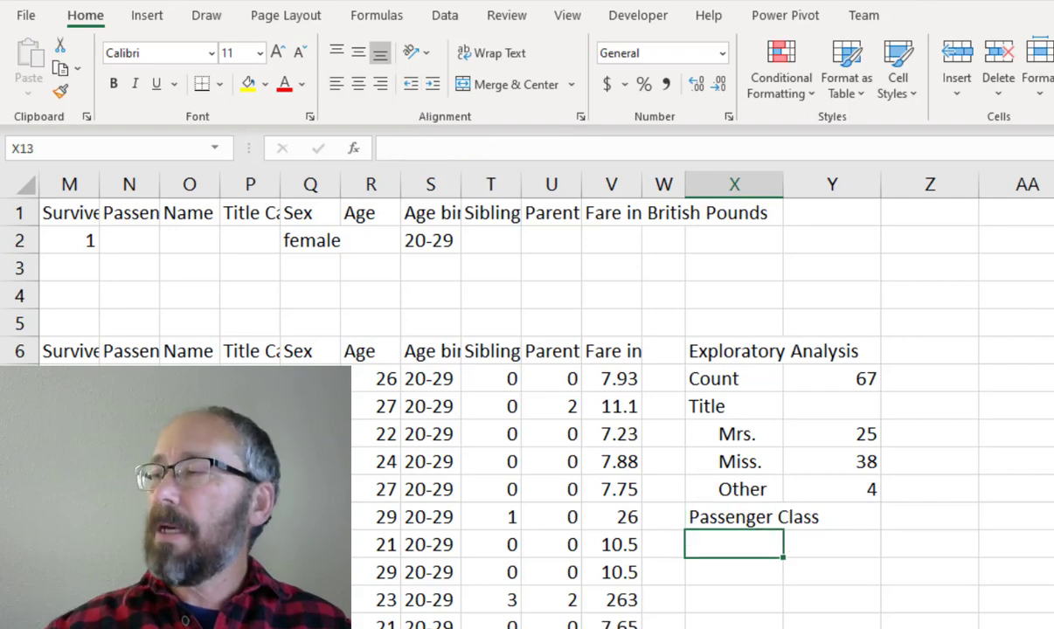
pyautogui.write('1')
pyautogui.press('Return')
pyautogui.write('2')
pyautogui.press('Return')
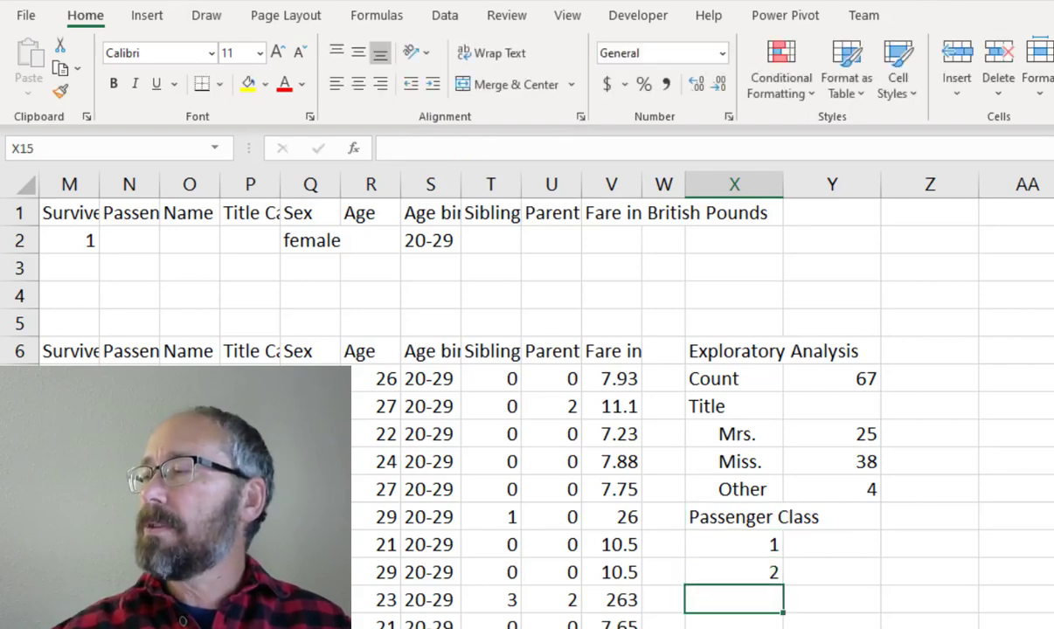
pyautogui.write('3')
pyautogui.press('Return')
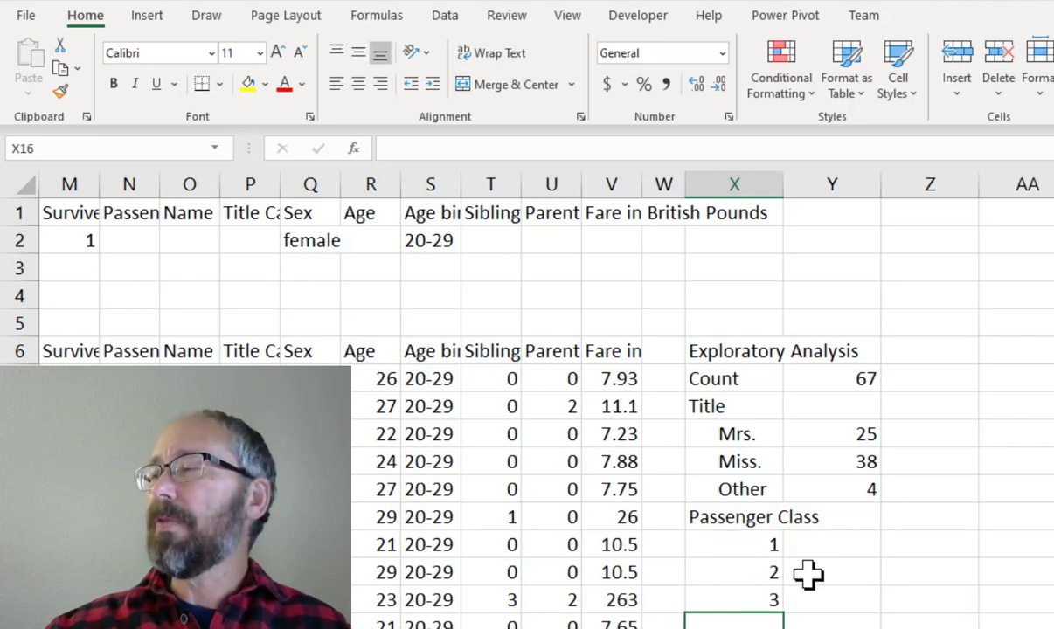
pyautogui.click(821, 545)
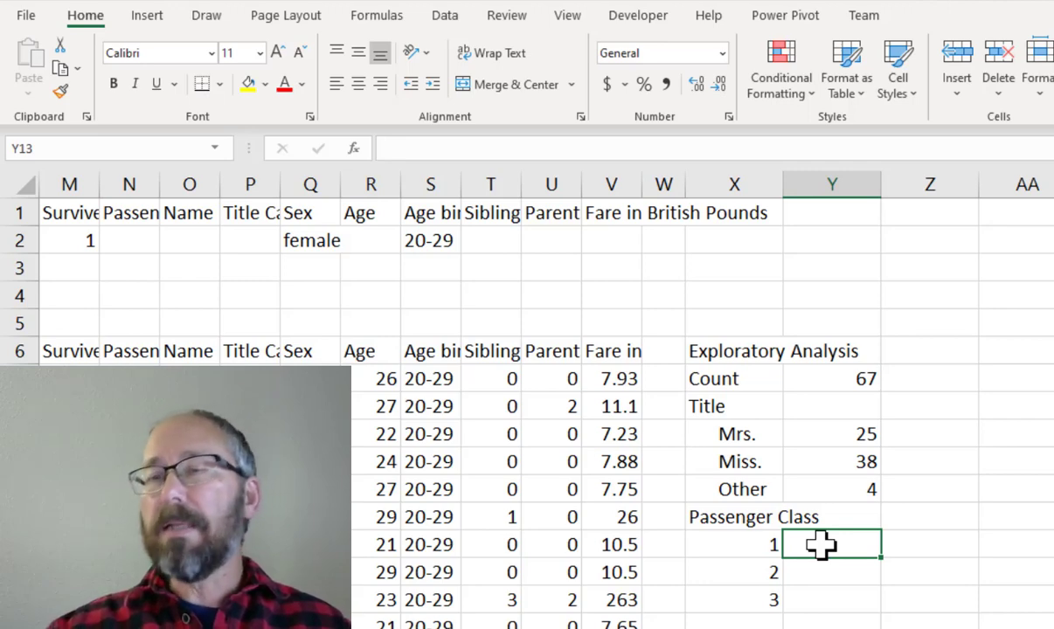
pyautogui.hotkey('alt', 'Tab')
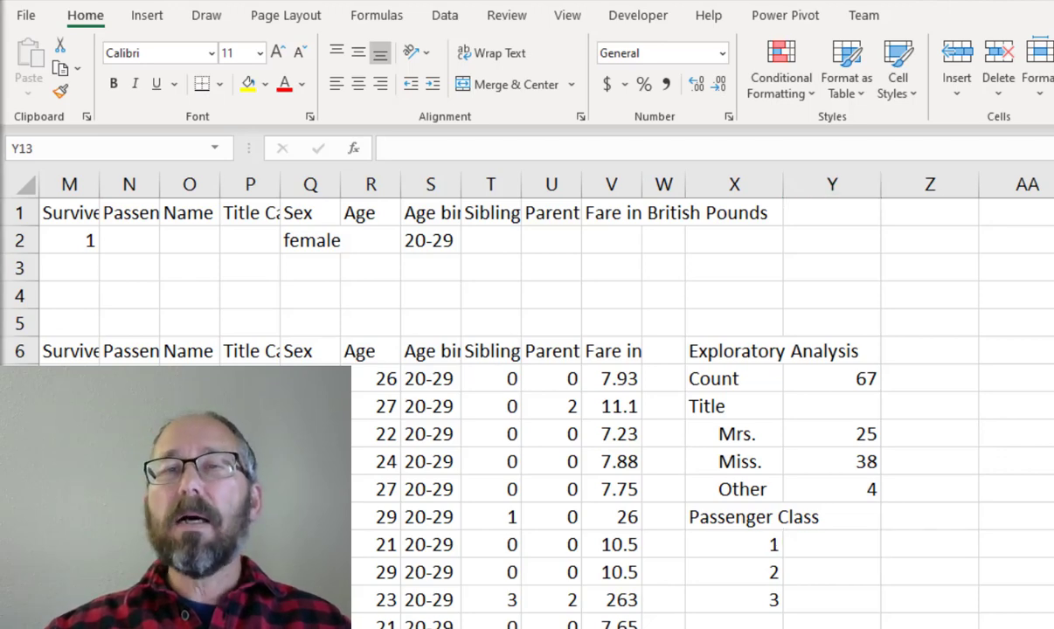
pyautogui.hotkey('alt', 'Tab')
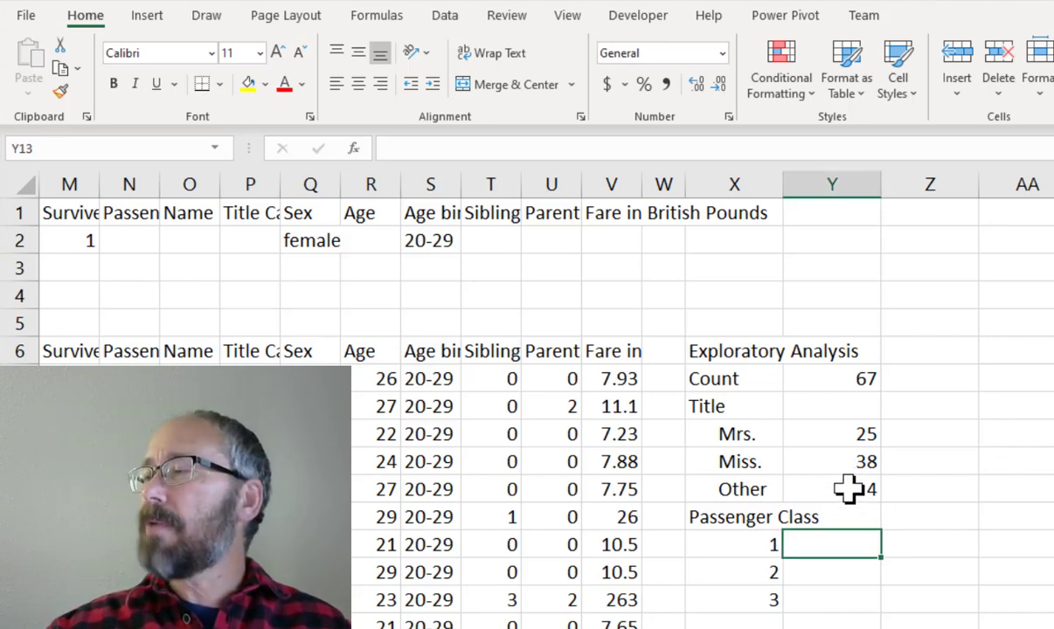
# Copy the COUNTIF formula from Y11 into Y13 beside passenger class 1.
pyautogui.click(852, 487)
pyautogui.hotkey('ctrl', 'c')
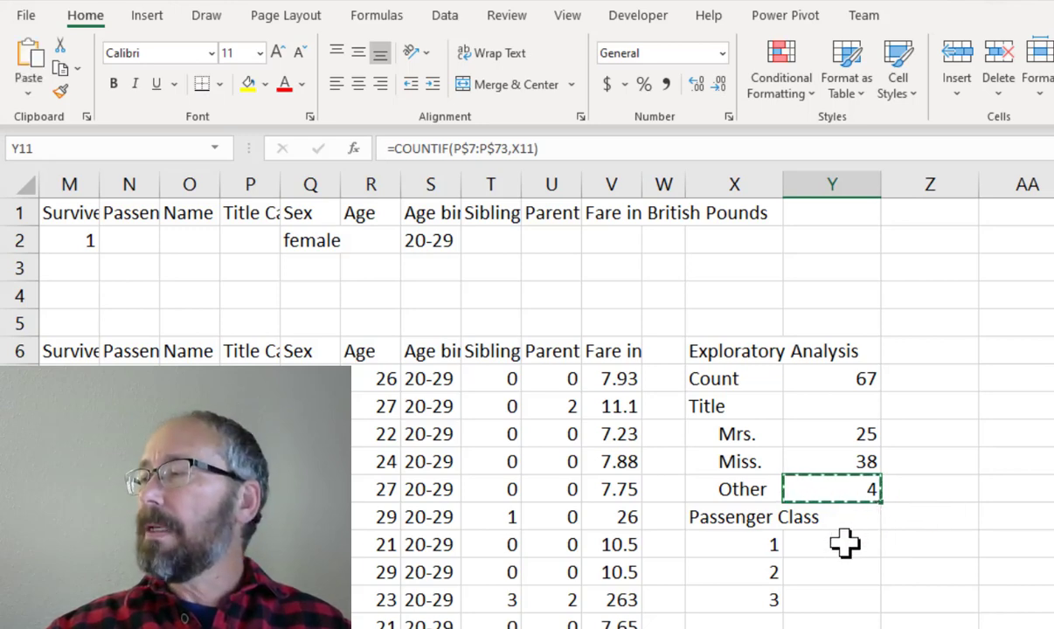
pyautogui.click(845, 545)
pyautogui.hotkey('ctrl', 'v')
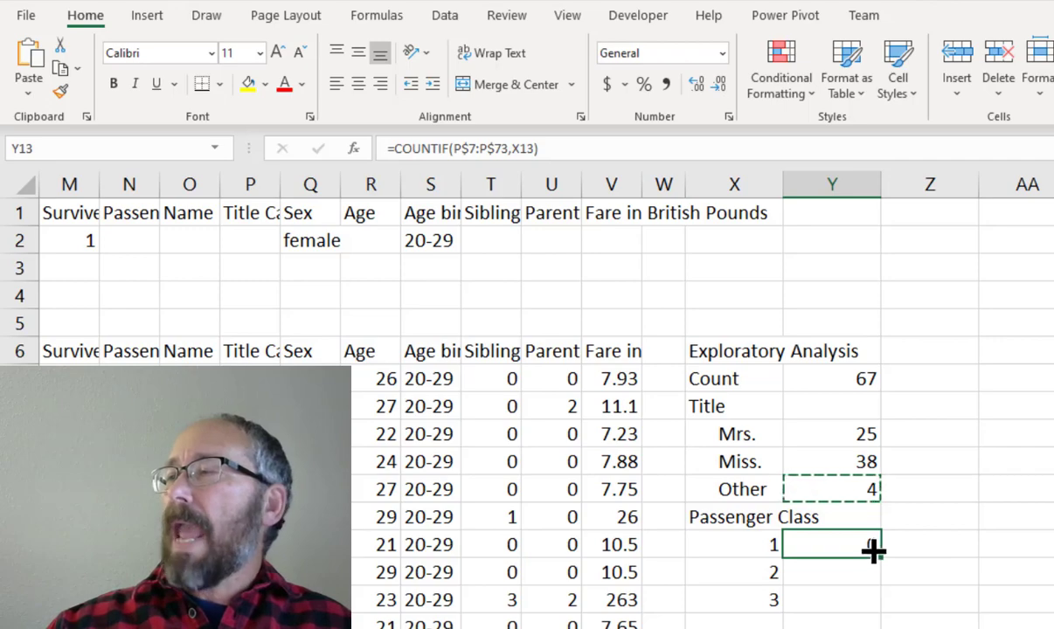
# Change the counted range in Y13 to column M so the formula reads =COUNTIF(M$7:M$73,X13).
pyautogui.click(462, 148)
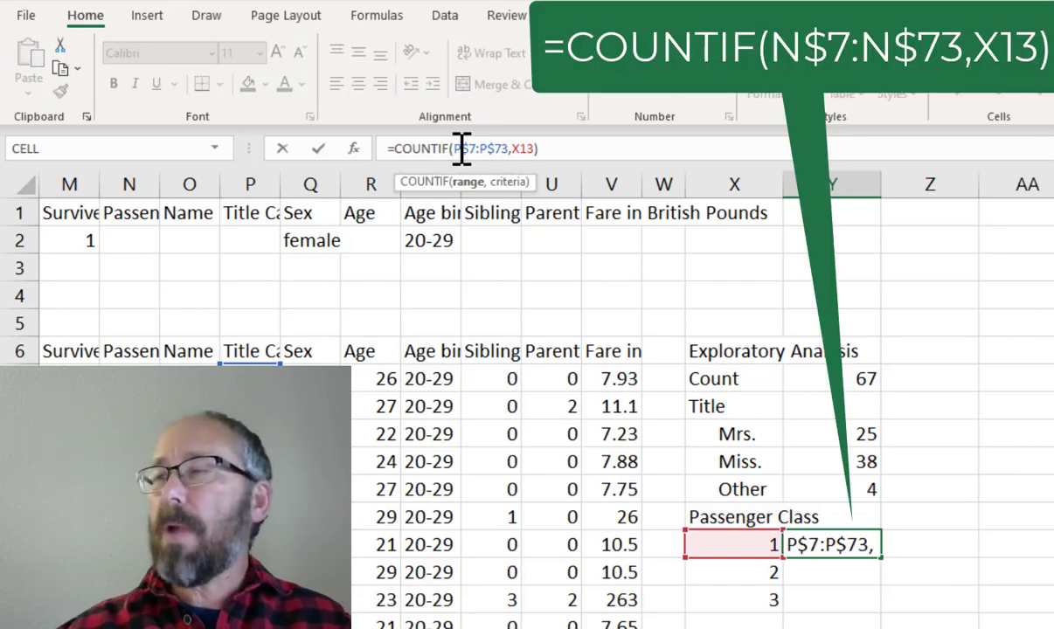
pyautogui.press('Delete')
pyautogui.write('M')
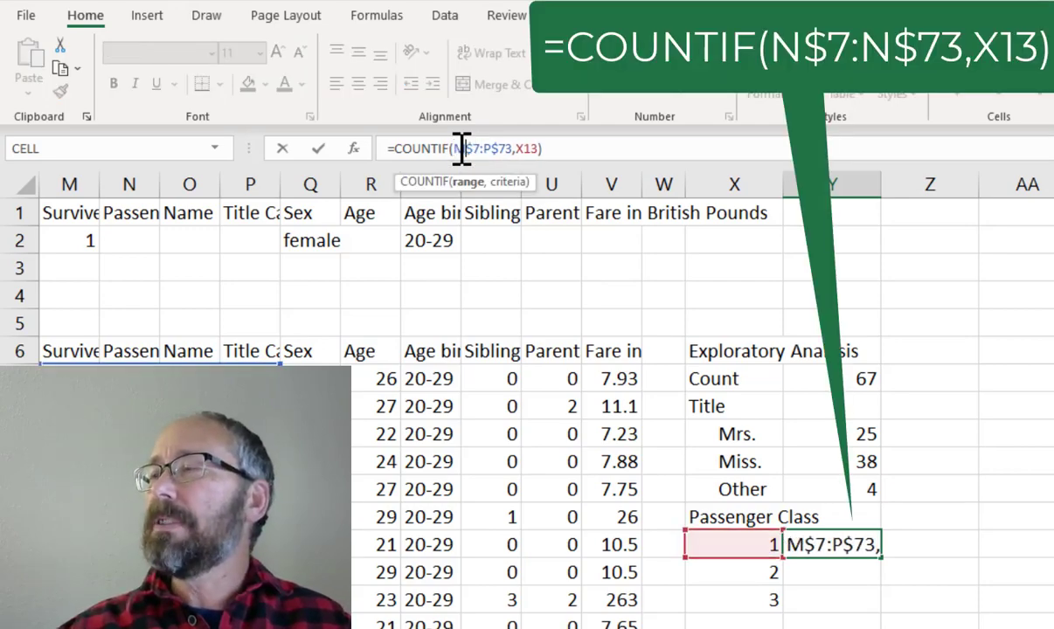
pyautogui.press('BackSpace')
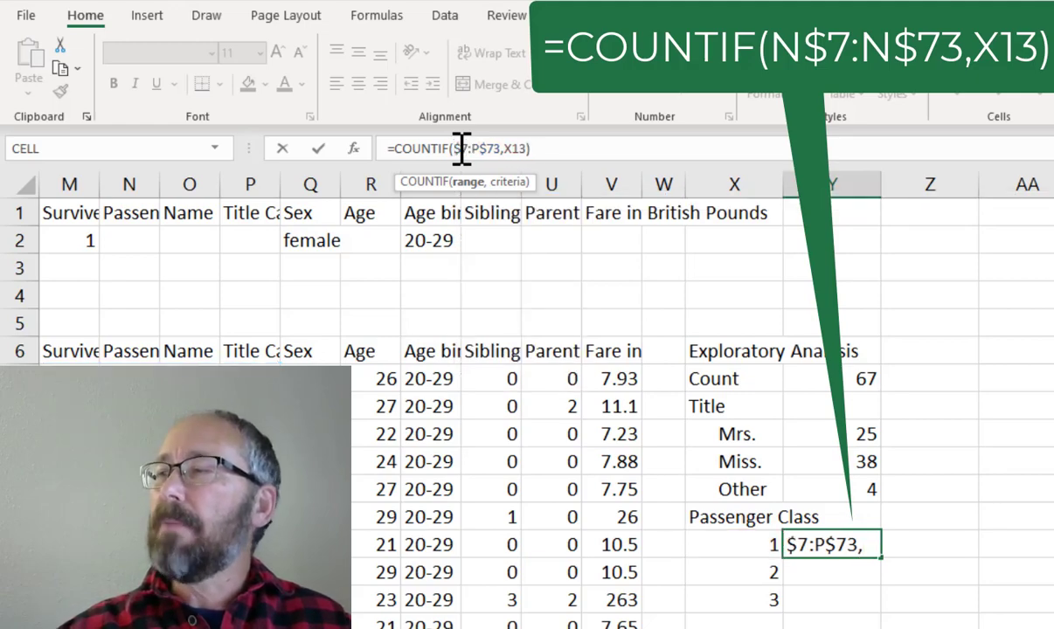
pyautogui.write('M')
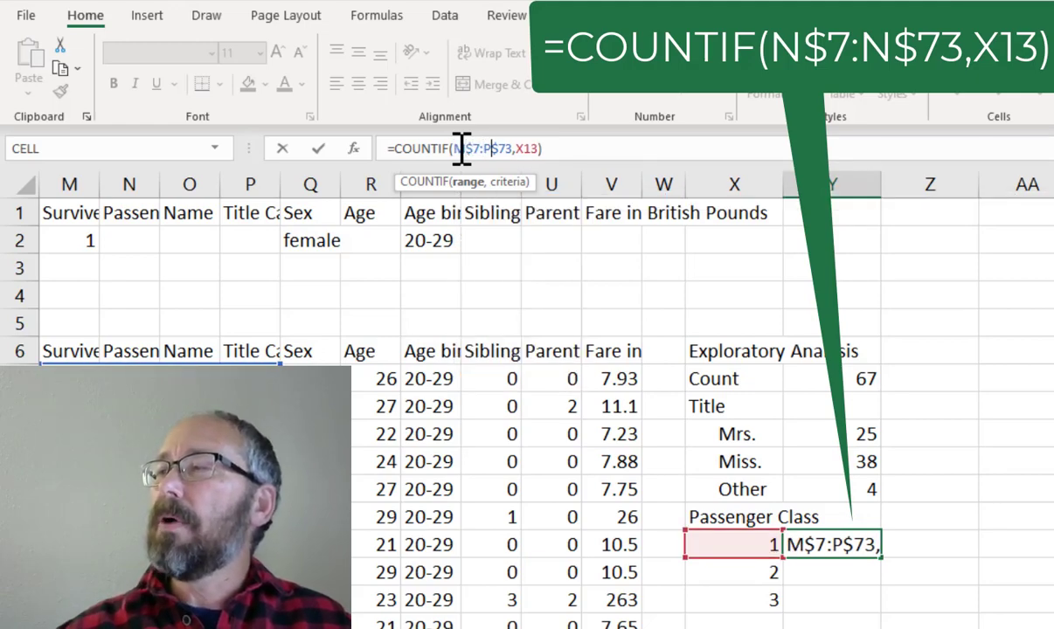
pyautogui.press('Delete')
pyautogui.write('M')
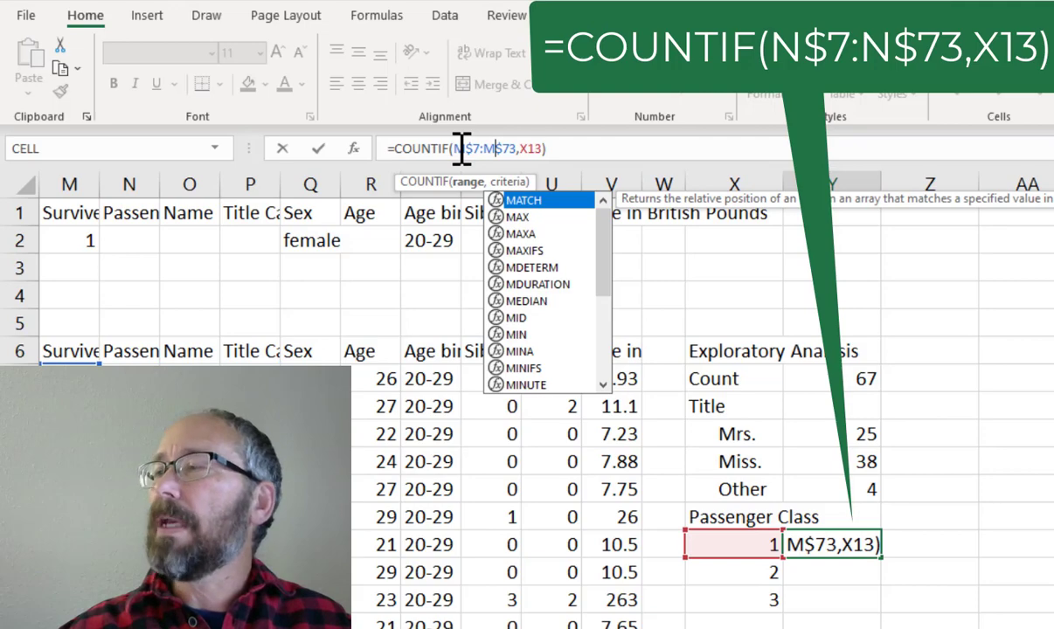
pyautogui.press('Return')
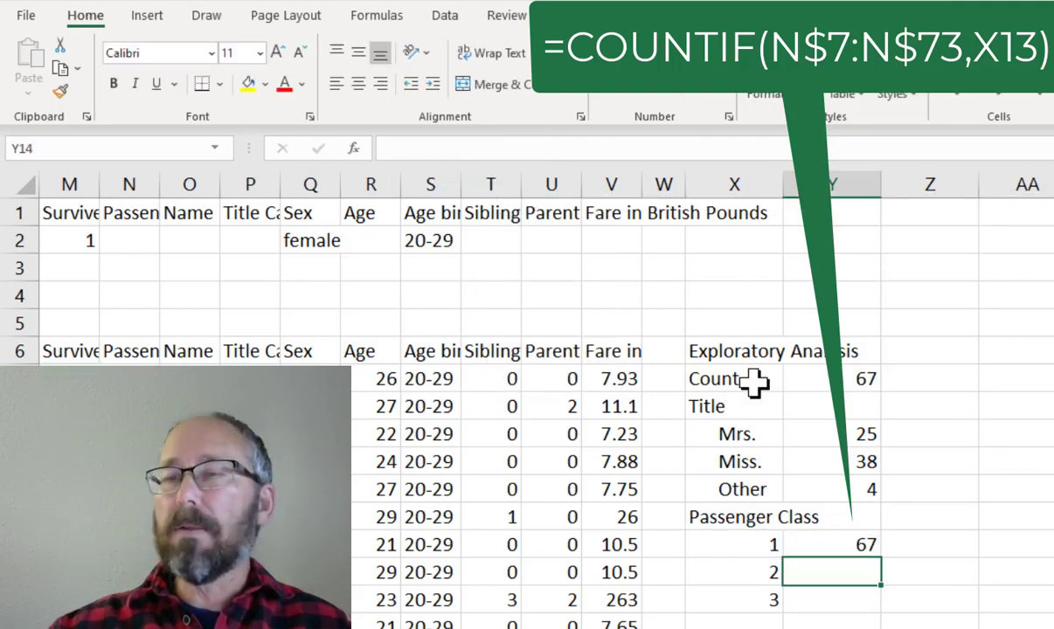
# Check the range and criteria references of the COUNTIF formula in Y13.
pyautogui.click(822, 544)
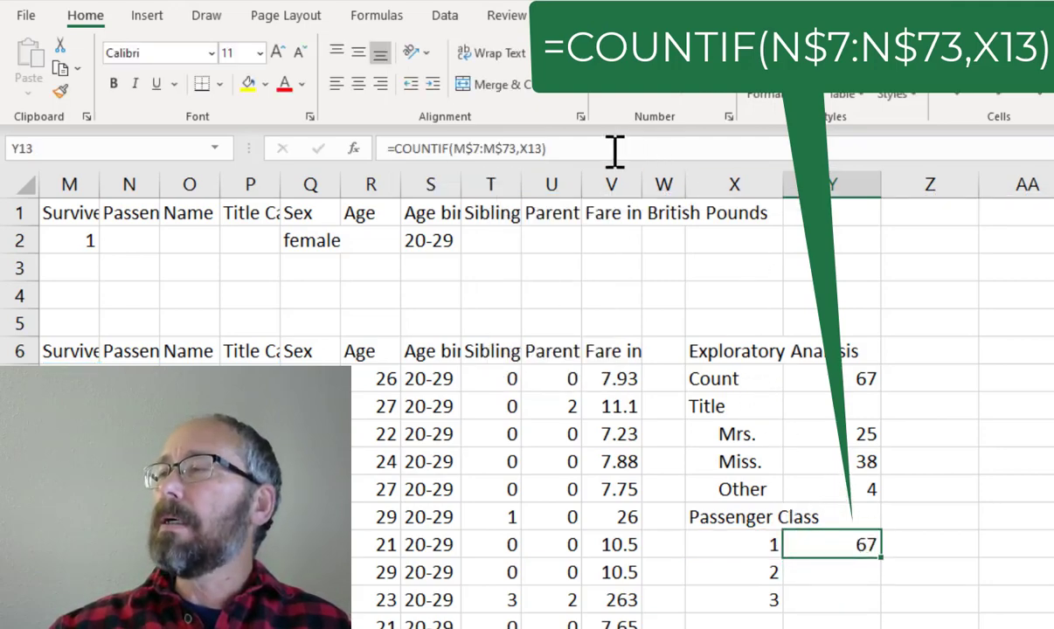
pyautogui.click(544, 151)
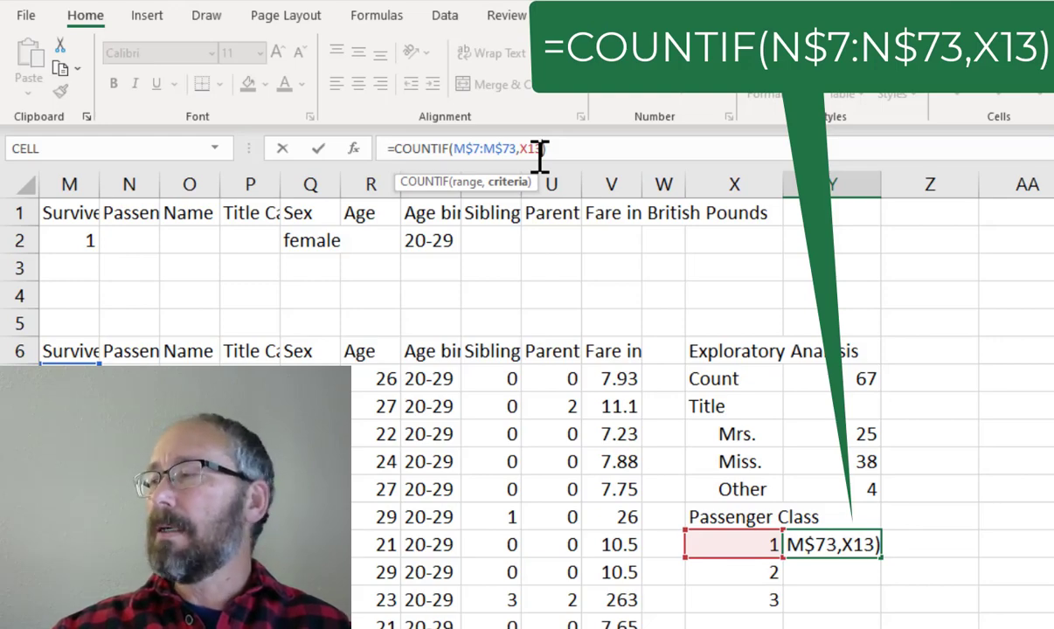
pyautogui.hotkey('ctrl', 'Return')
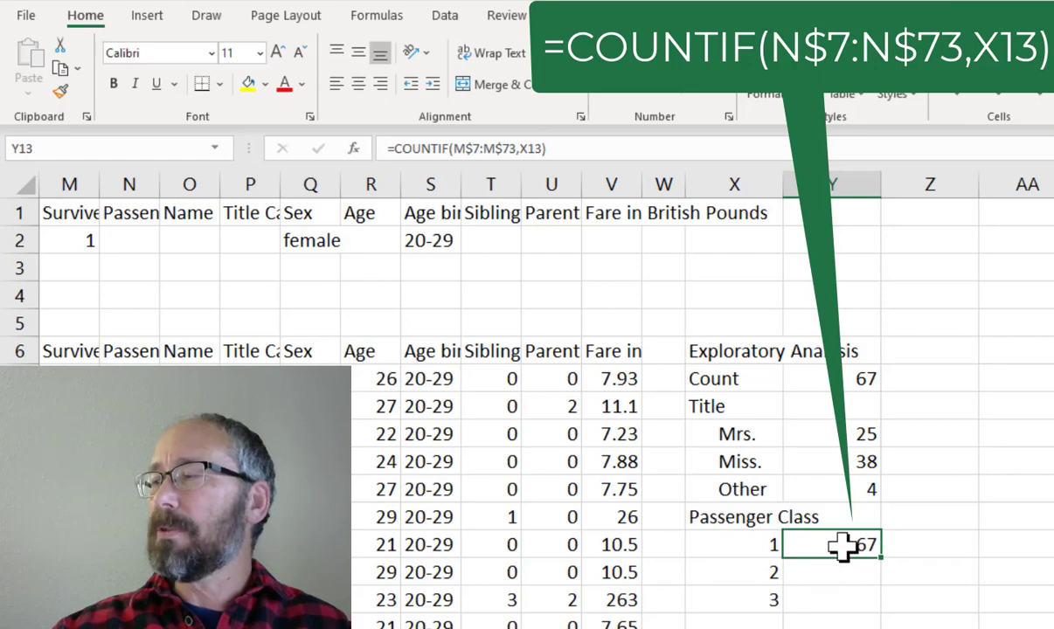
# Change the counted range in Y13 to column N so the formula reads =COUNTIF(N$7:N$73,X13).
pyautogui.click(465, 148)
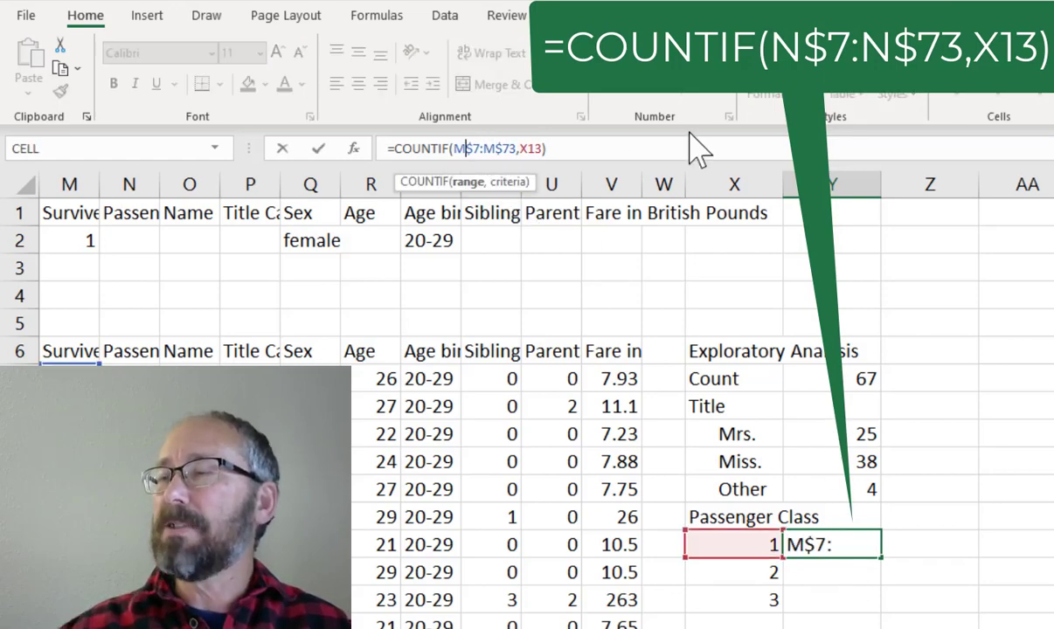
pyautogui.press('BackSpace')
pyautogui.write('N')
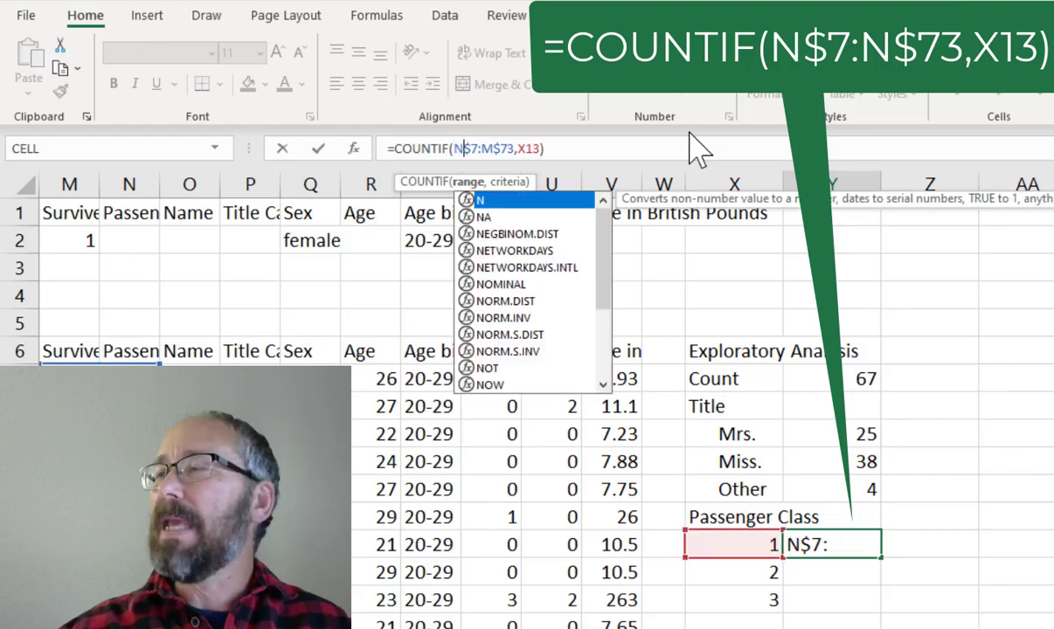
pyautogui.press('Right')
pyautogui.press('Right')
pyautogui.press('Right')
pyautogui.press('BackSpace')
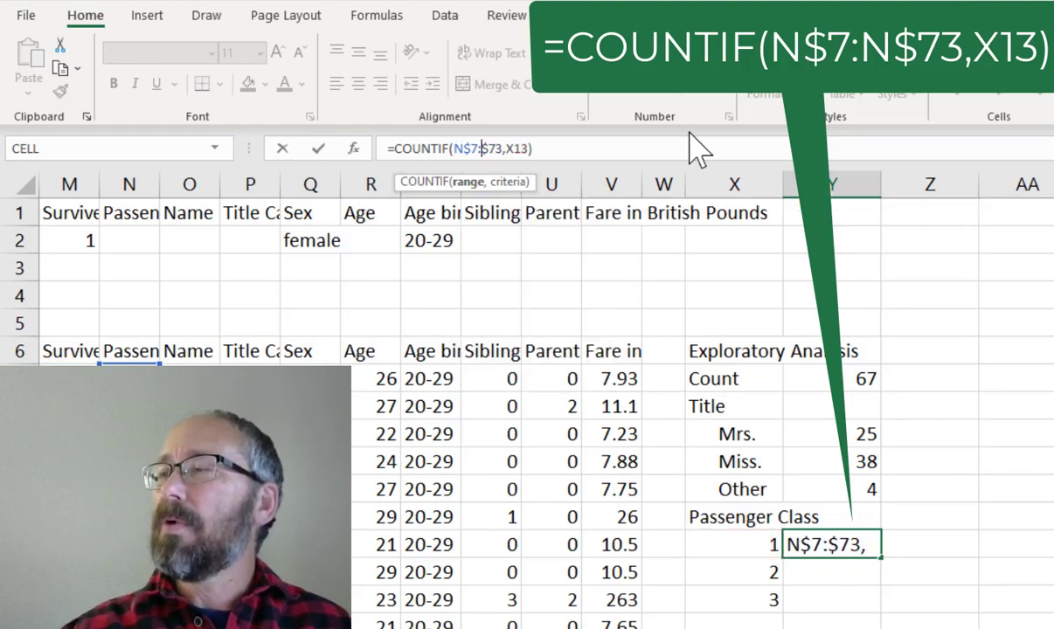
pyautogui.write('N')
pyautogui.press('Return')
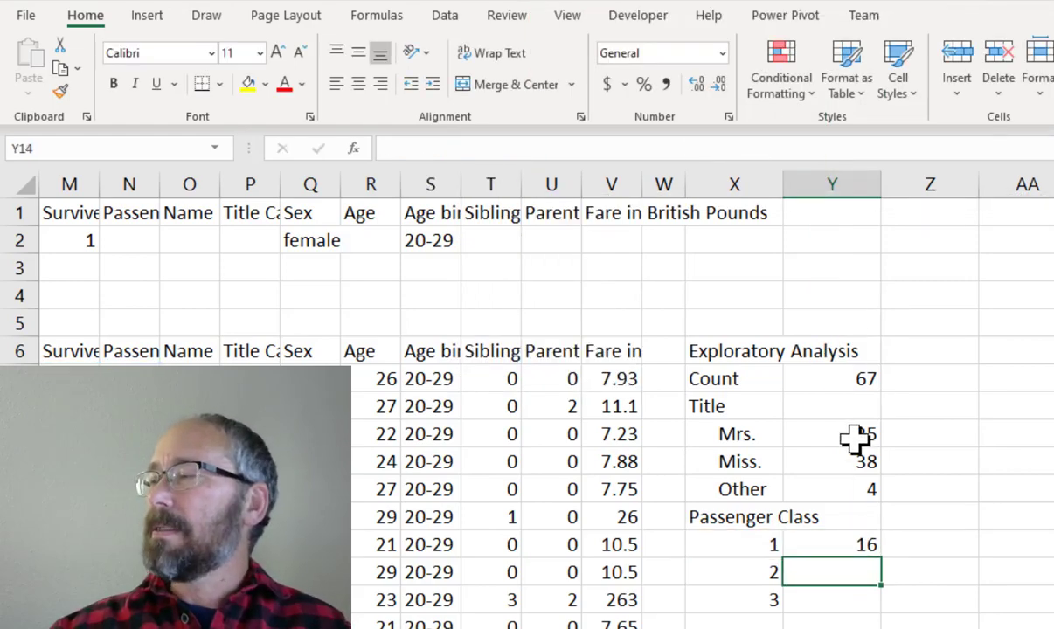
# Fill the COUNTIF formula from Y13 down to Y15 for passenger classes 2 and 3.
pyautogui.click(846, 544)
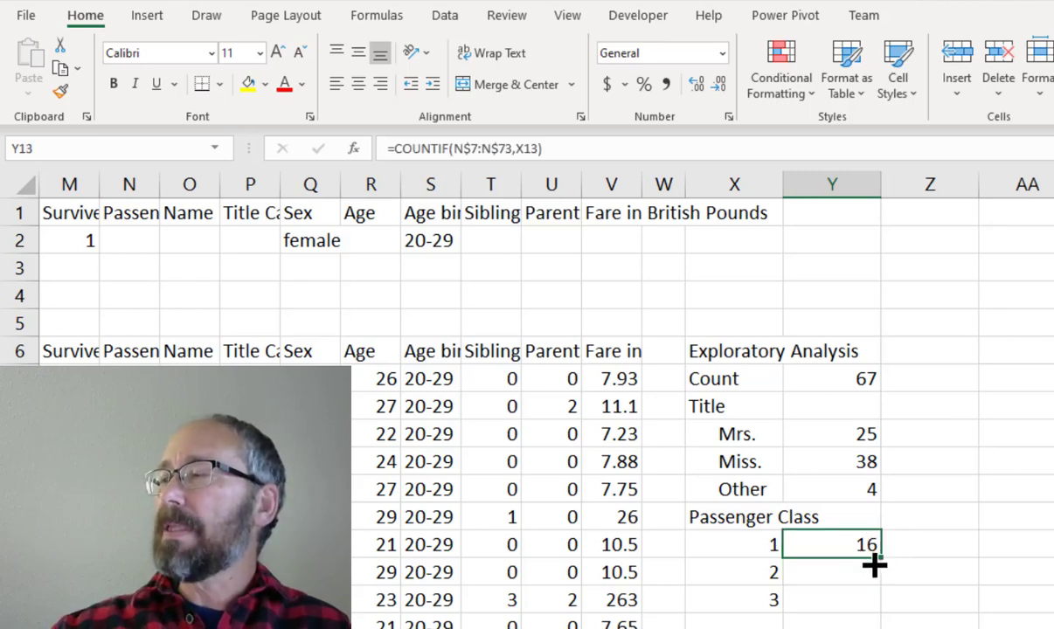
pyautogui.moveTo(885, 560); pyautogui.dragTo(876, 612)
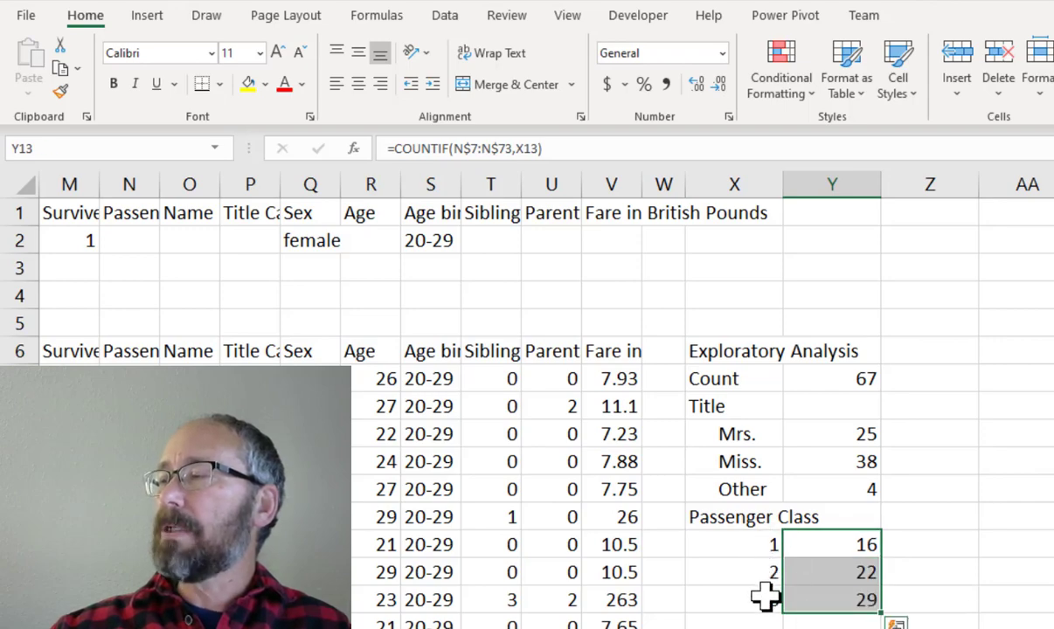
pyautogui.click(1046, 597)
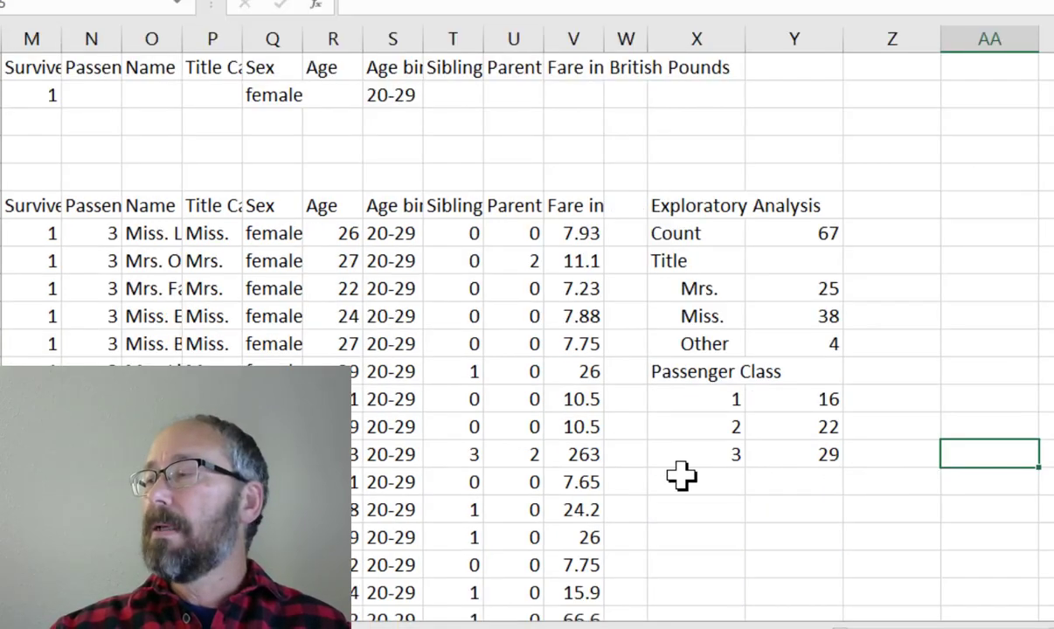
# Add the heading Fare Averages in X16 and list the passenger classes 1, 2 and 3 beneath it.
pyautogui.click(718, 622)
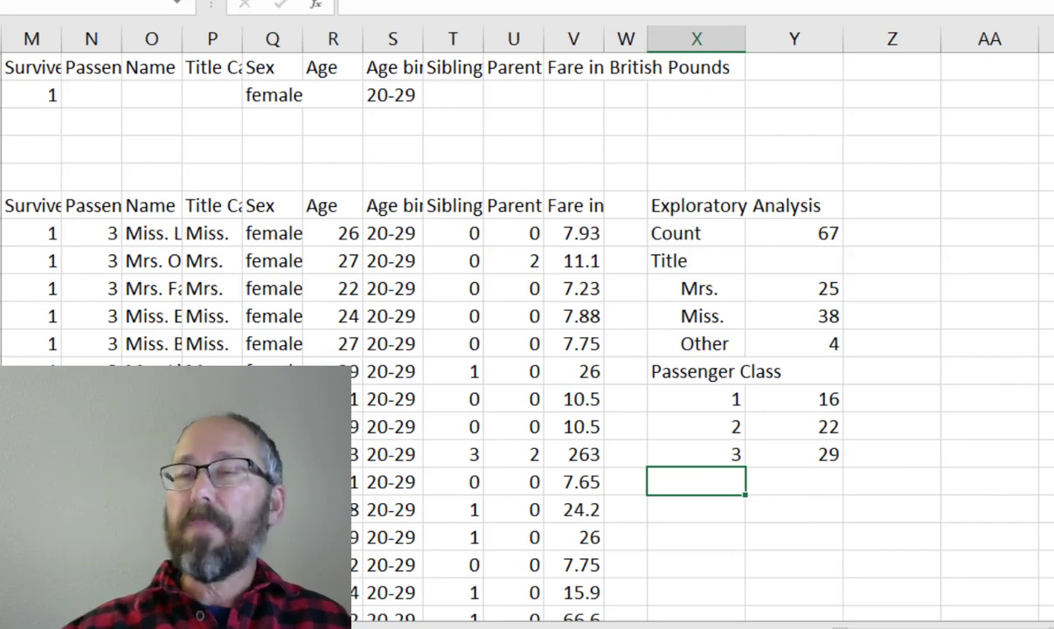
pyautogui.write('Fare ')
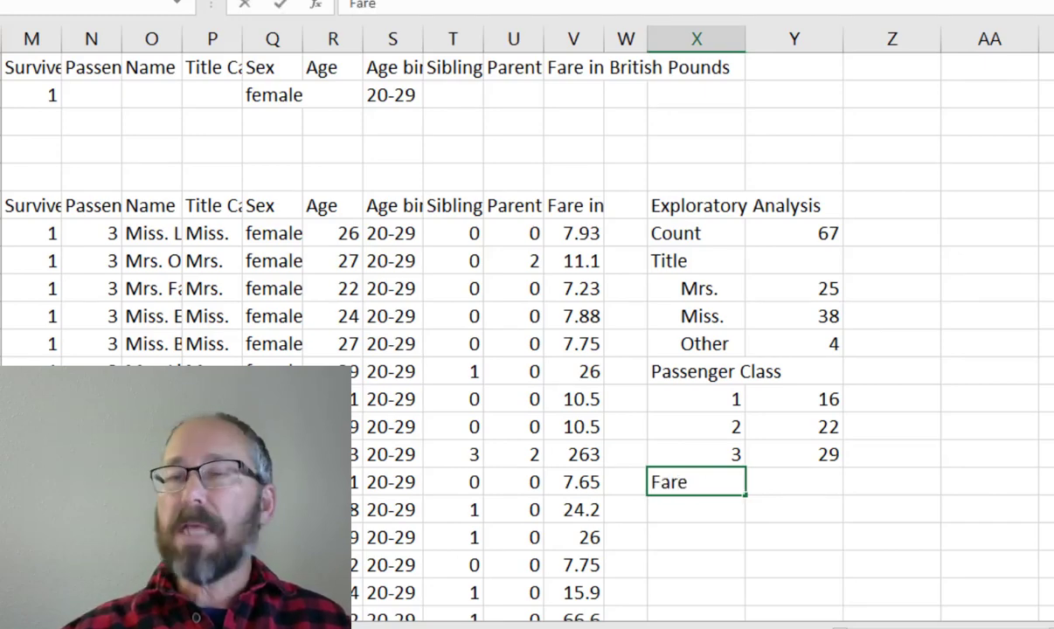
pyautogui.write('Averages')
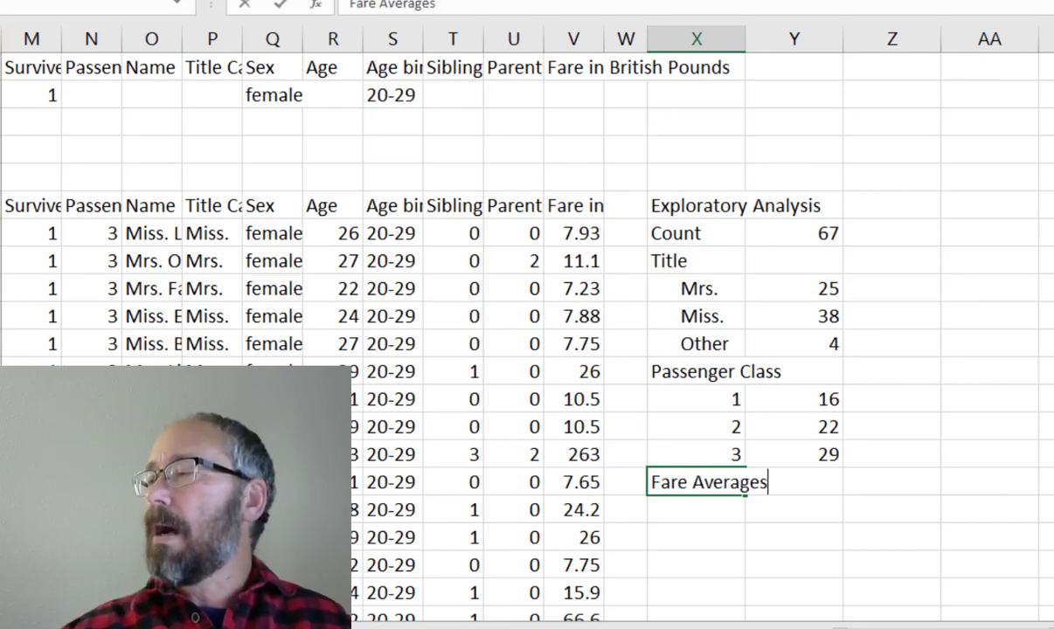
pyautogui.press('Return')
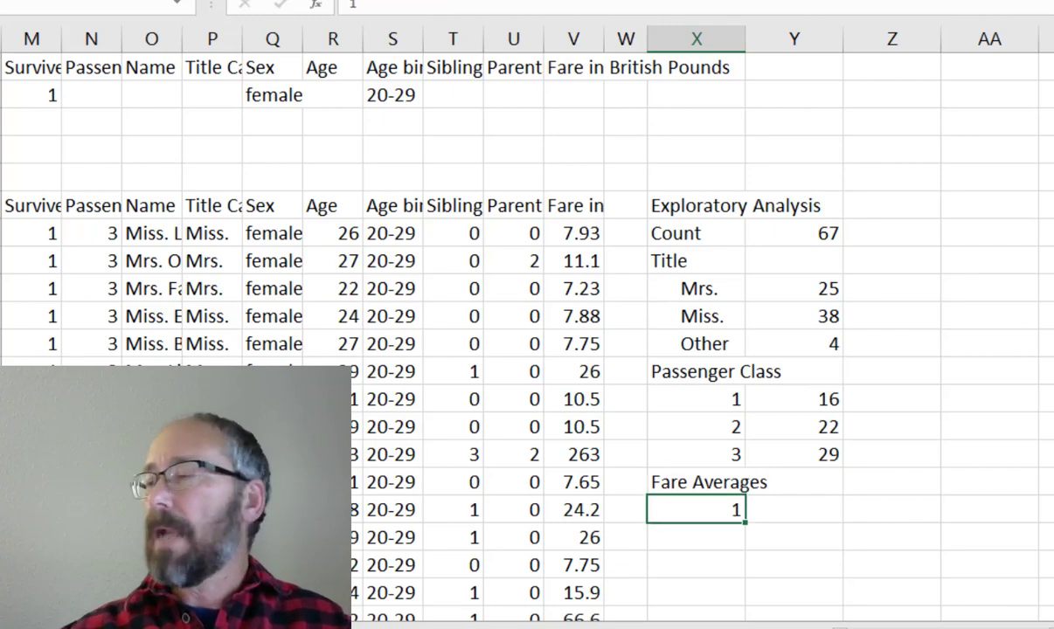
pyautogui.press('Return')
pyautogui.write('2')
pyautogui.press('Return')
pyautogui.write('3')
pyautogui.press('Return')
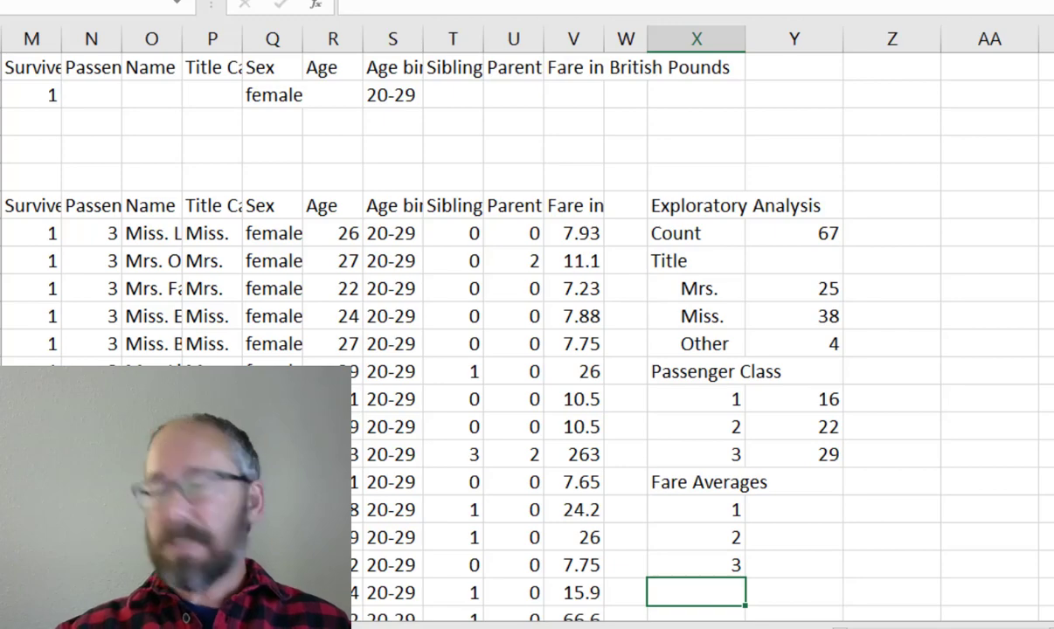
# Start an AVERAGEIF formula in Y17 beside class 1 under Fare Averages.
pyautogui.press('Up')
pyautogui.press('Up')
pyautogui.press('Up')
pyautogui.press('Right')
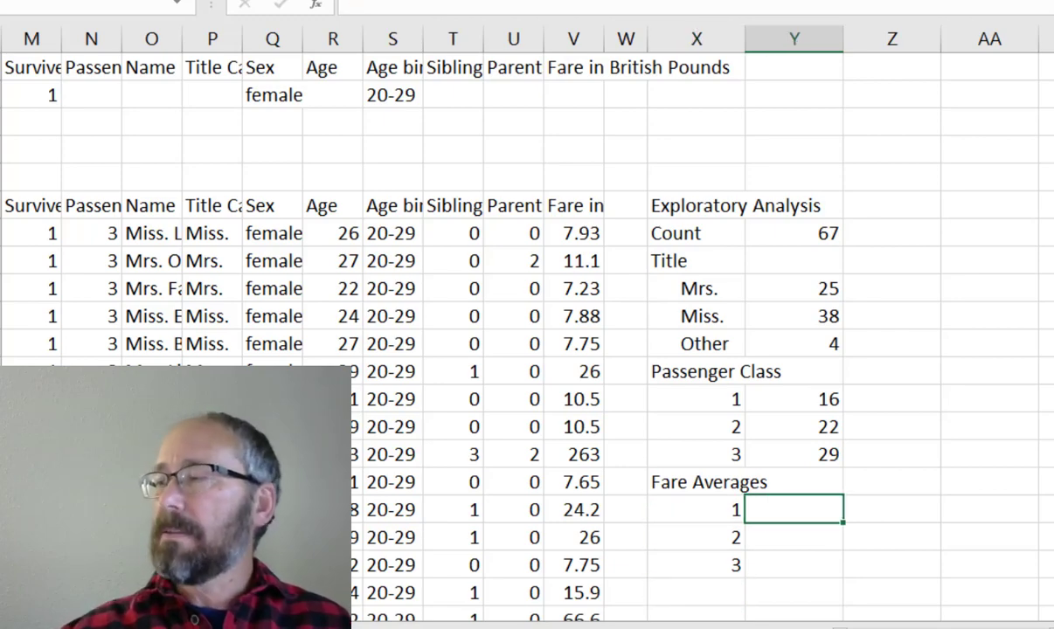
pyautogui.write('=')
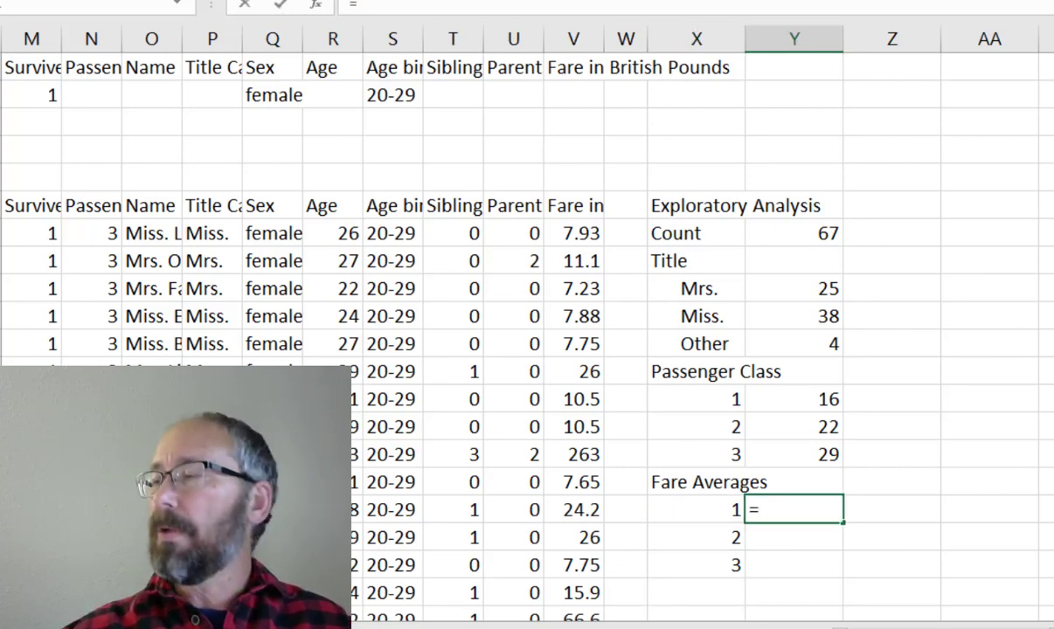
pyautogui.write('average')
pyautogui.press('Down')
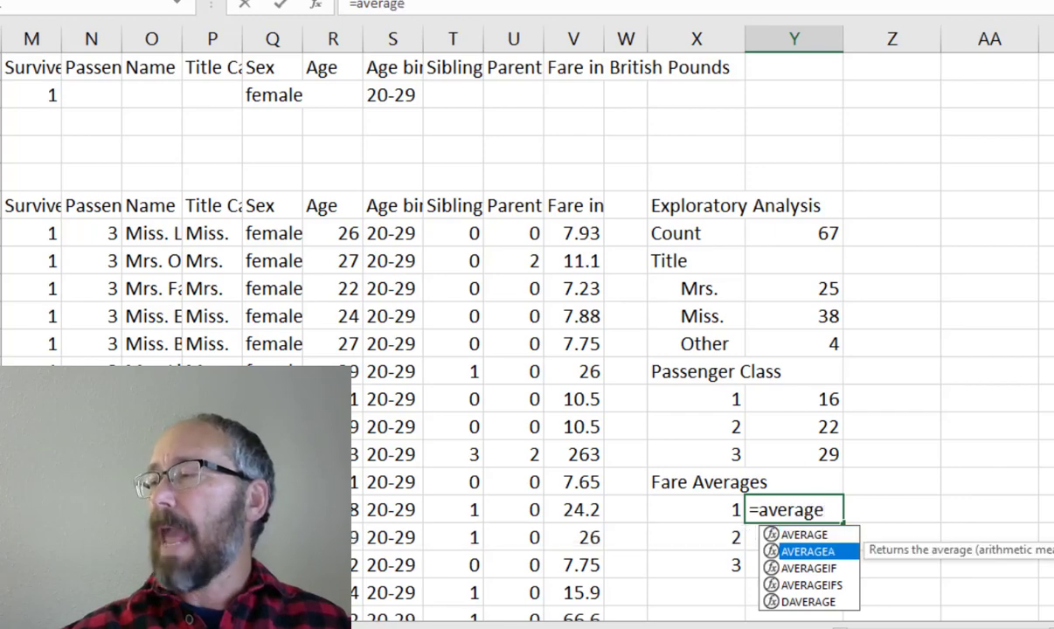
pyautogui.press('Down')
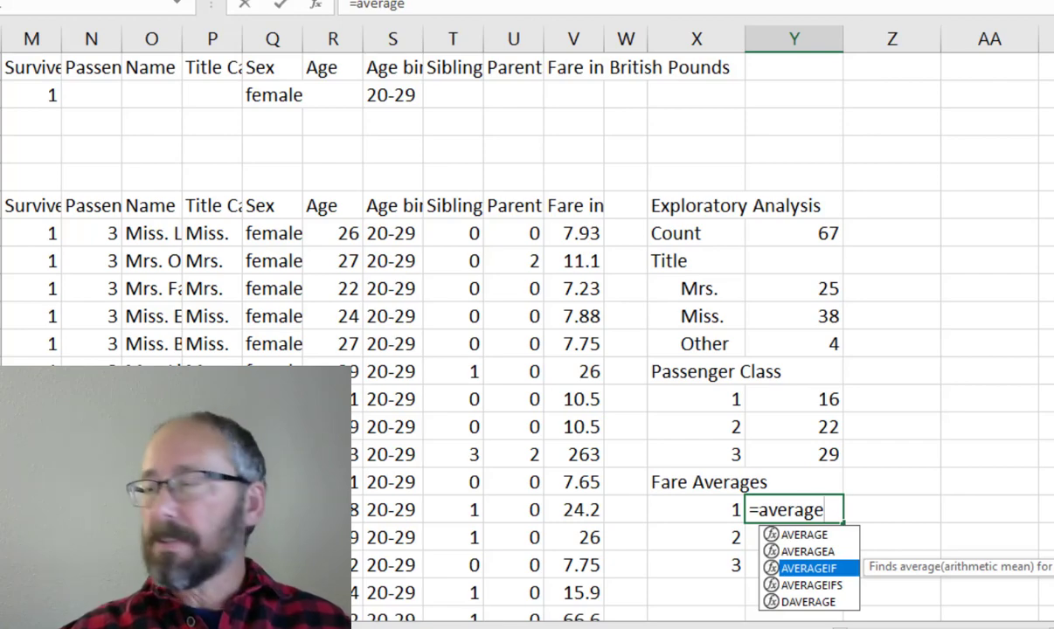
pyautogui.press('Tab')
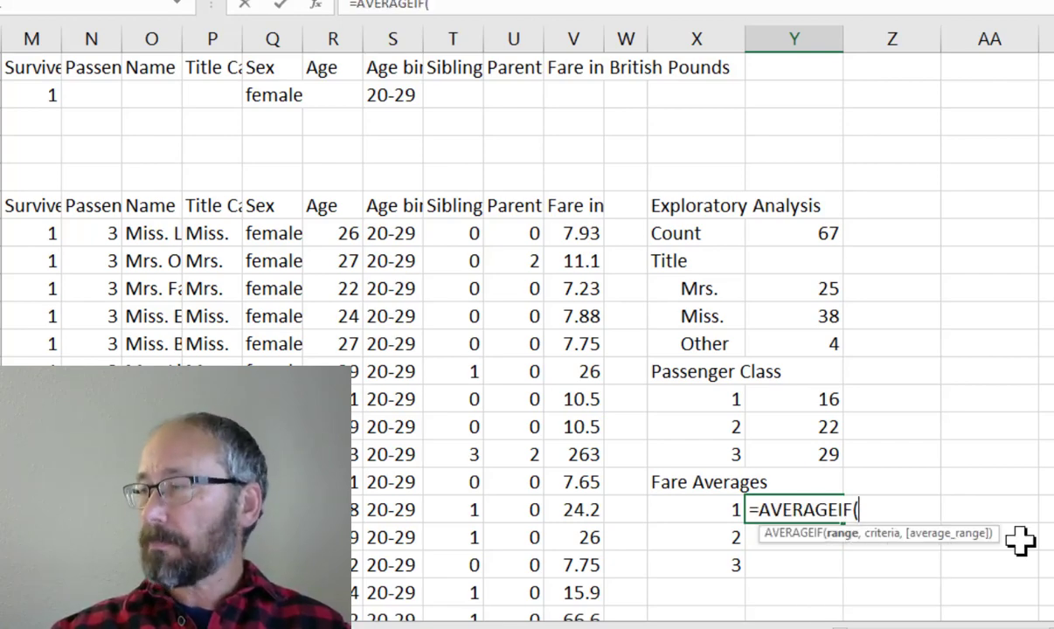
# Complete the AVERAGEIF formula in Y17 with the fare range V7:V73 and the criteria cell X17.
pyautogui.click(570, 230)
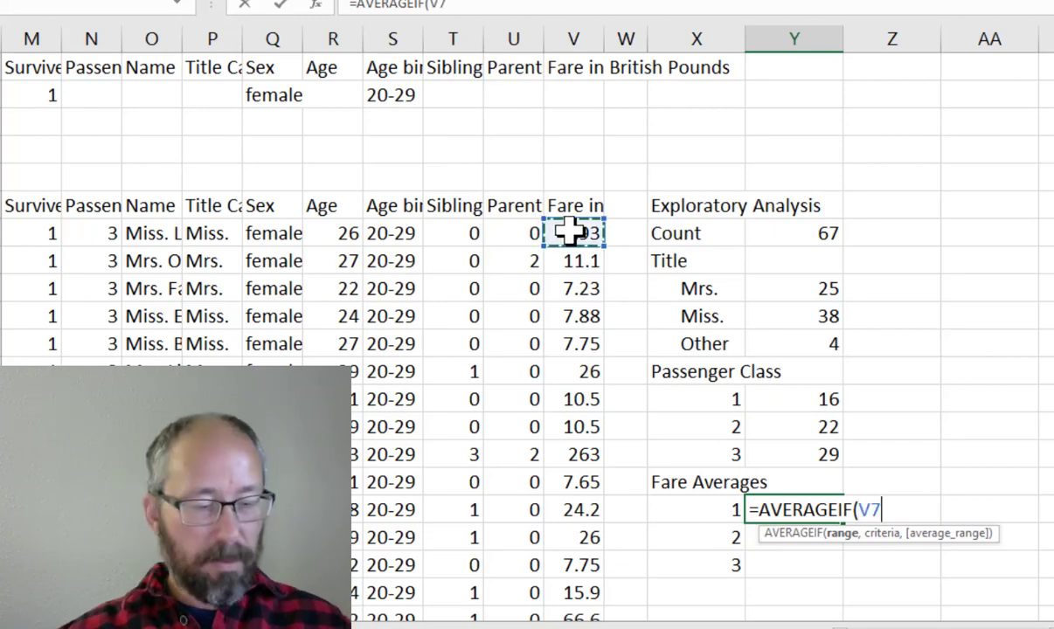
pyautogui.hotkey('ctrl', 'shift', 'Down')
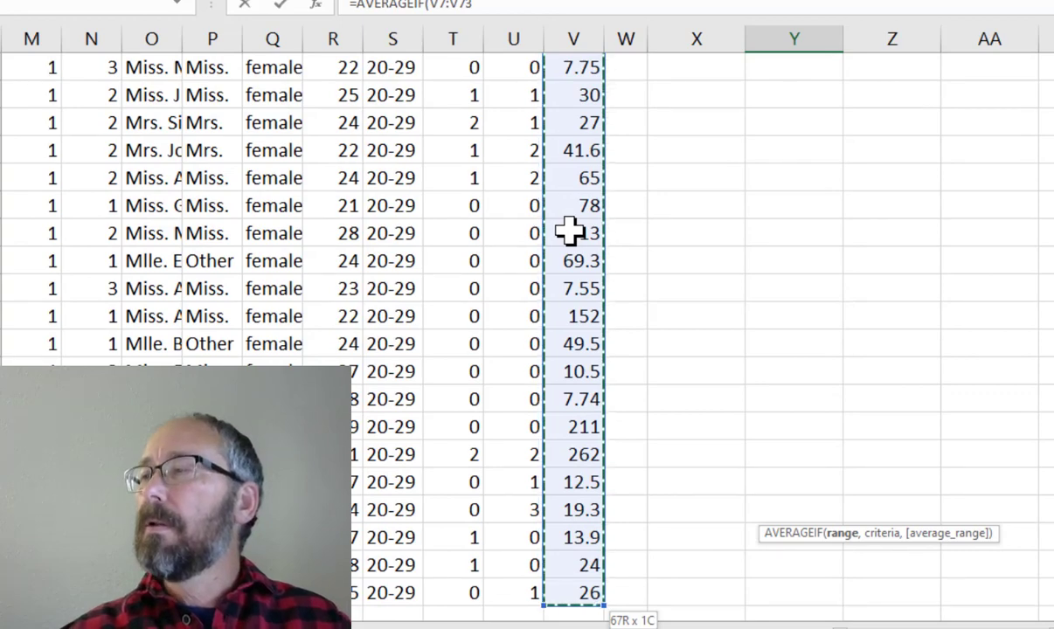
pyautogui.write(',')
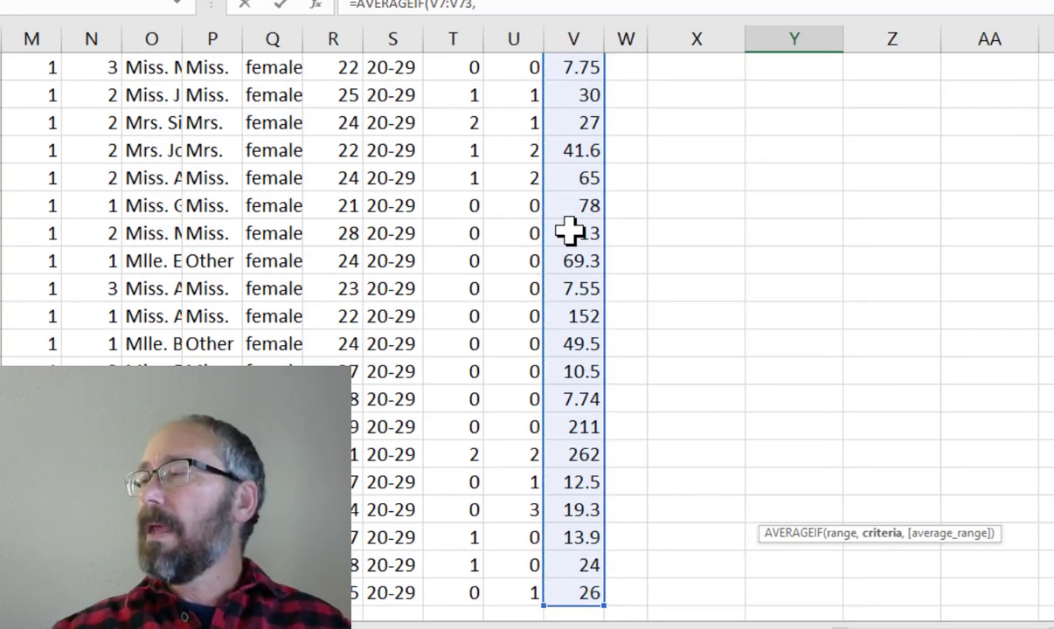
pyautogui.scroll(15, 814, 372)
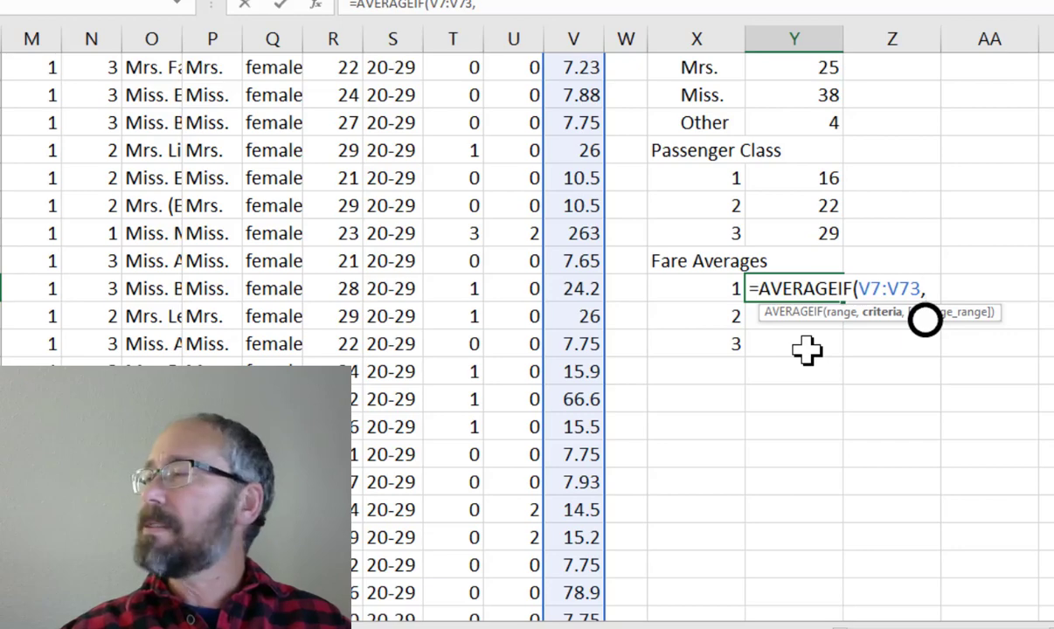
pyautogui.write('x17')
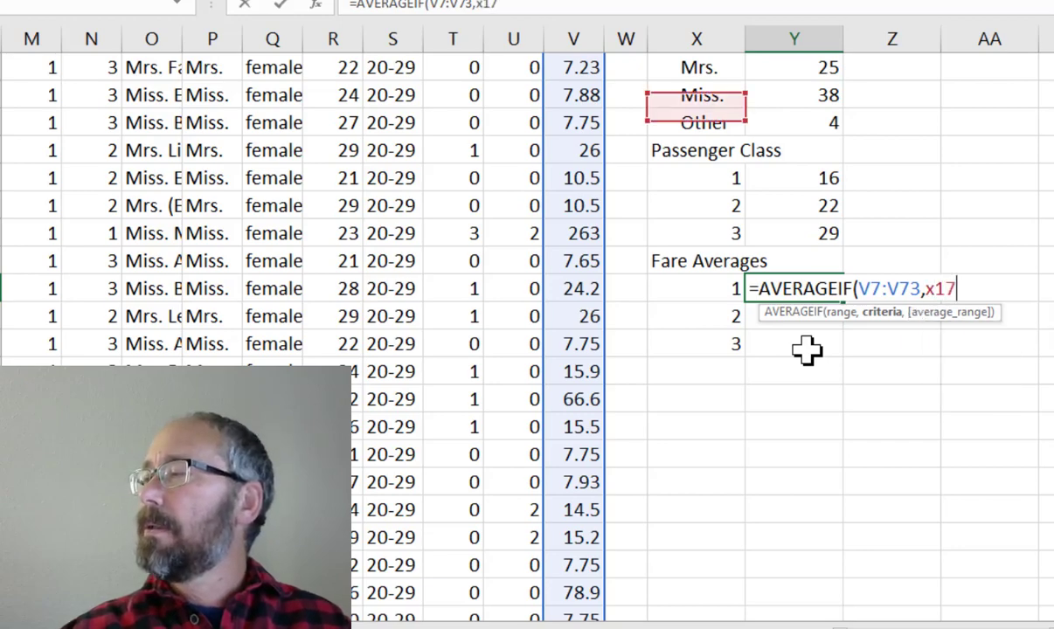
pyautogui.press('Return')
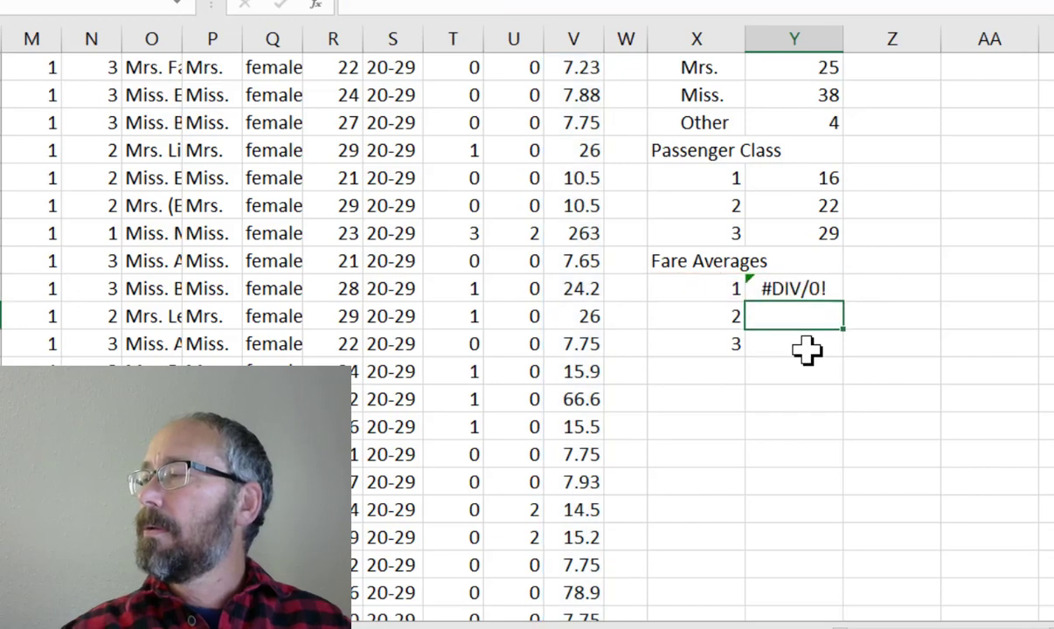
# Open the function arguments of the AVERAGEIF formula in Y17 and change its range to N7:N73.
pyautogui.press('Up')
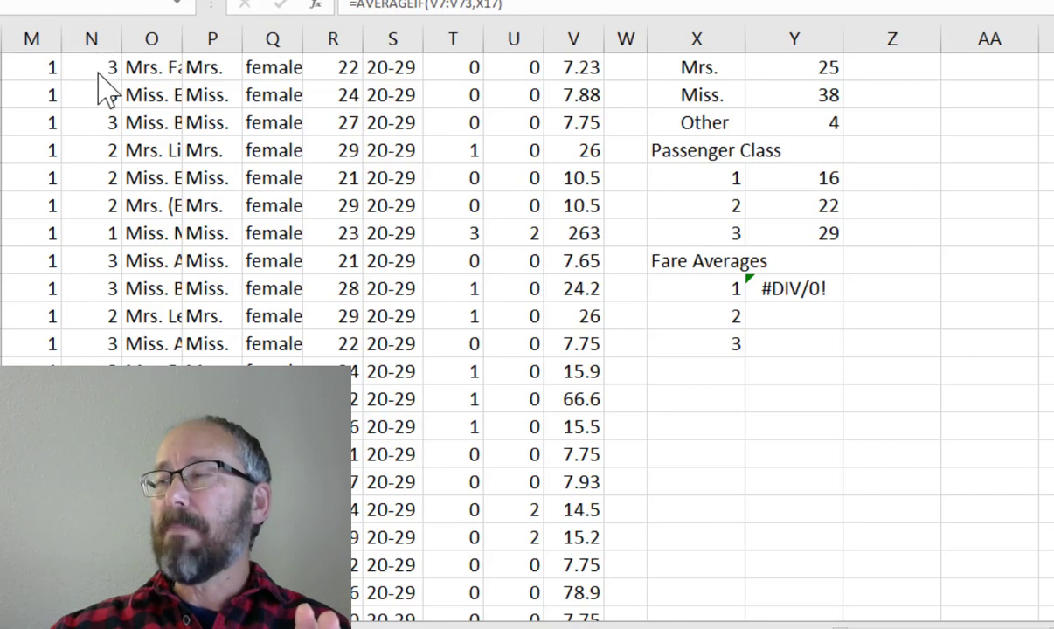
pyautogui.click(797, 292)
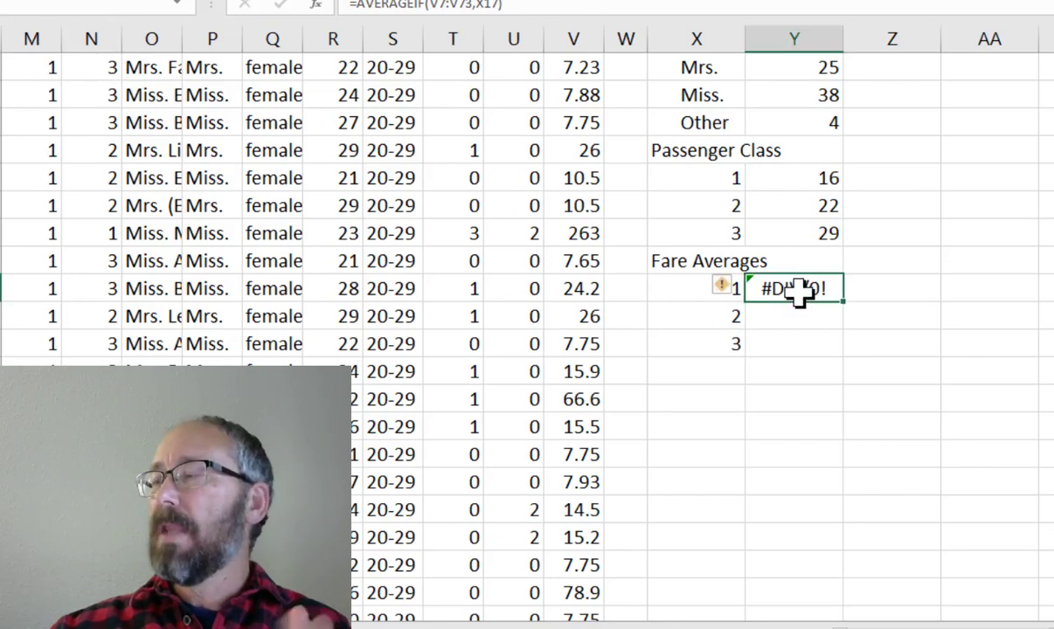
pyautogui.click(507, 7)
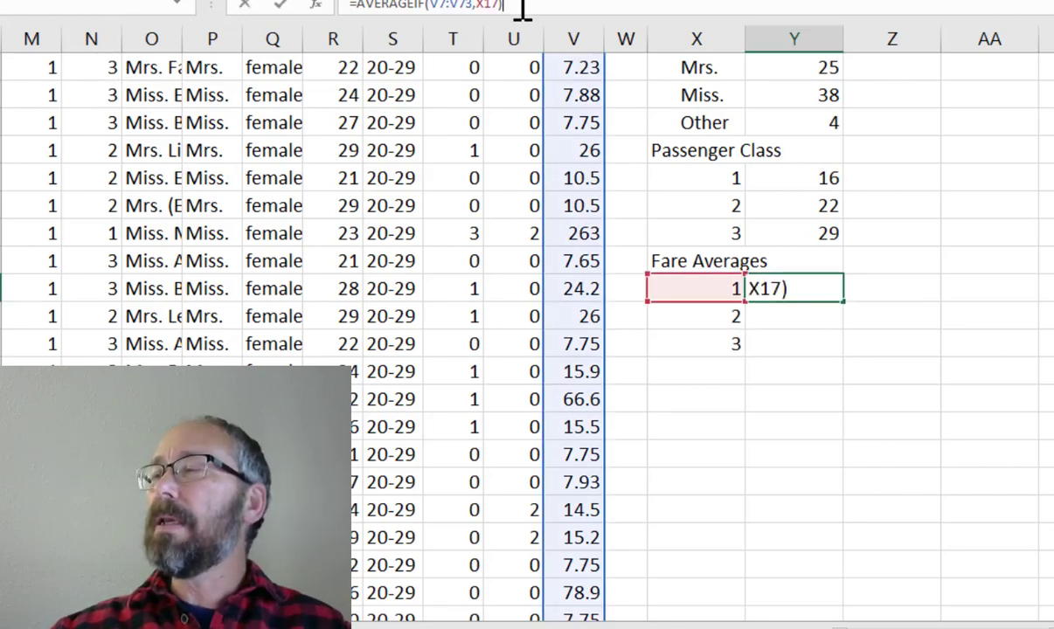
pyautogui.click(317, 7)
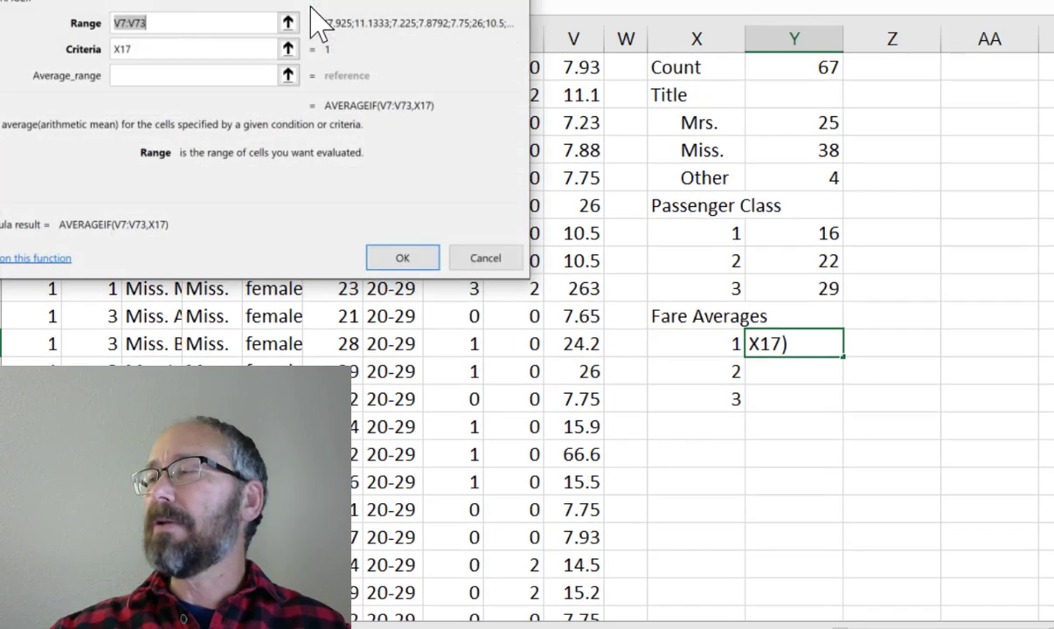
pyautogui.moveTo(339, 7); pyautogui.dragTo(821, 31)
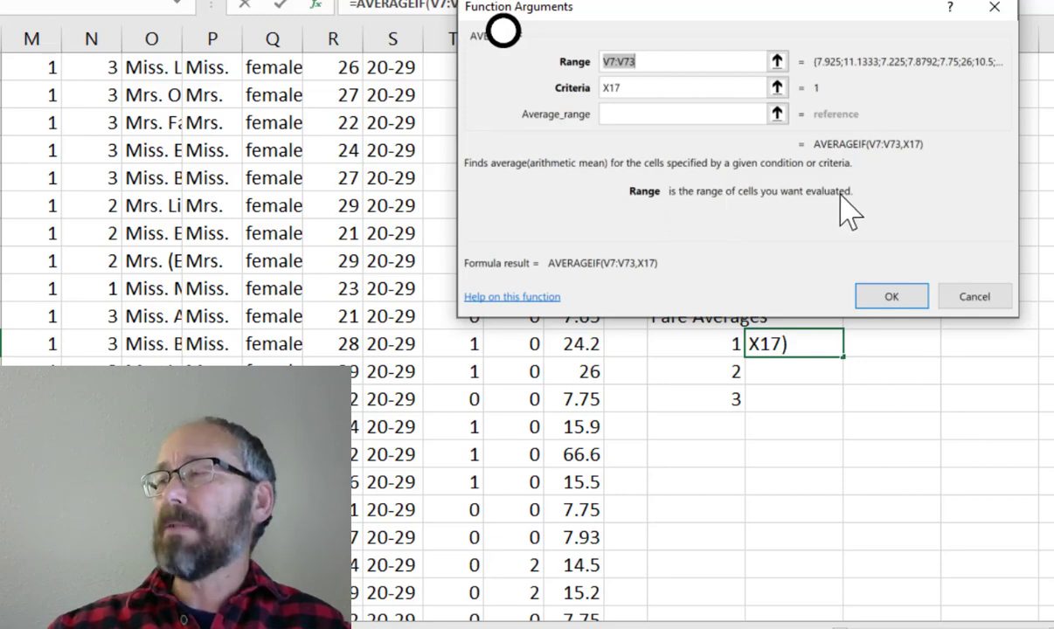
pyautogui.click(614, 63)
pyautogui.press('BackSpace')
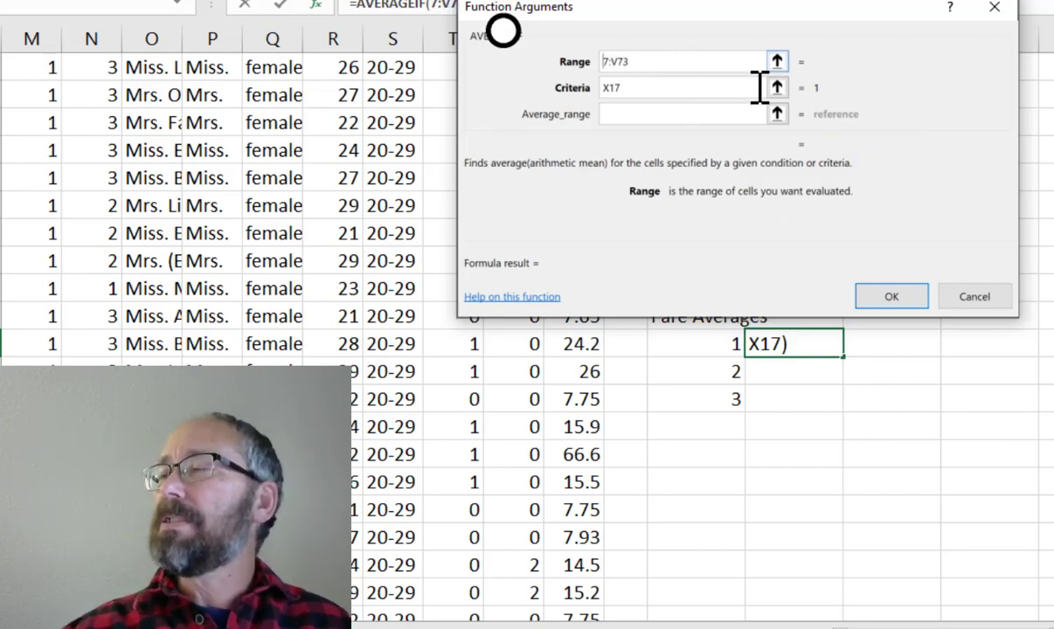
pyautogui.write('N')
pyautogui.press('Right')
pyautogui.press('Delete')
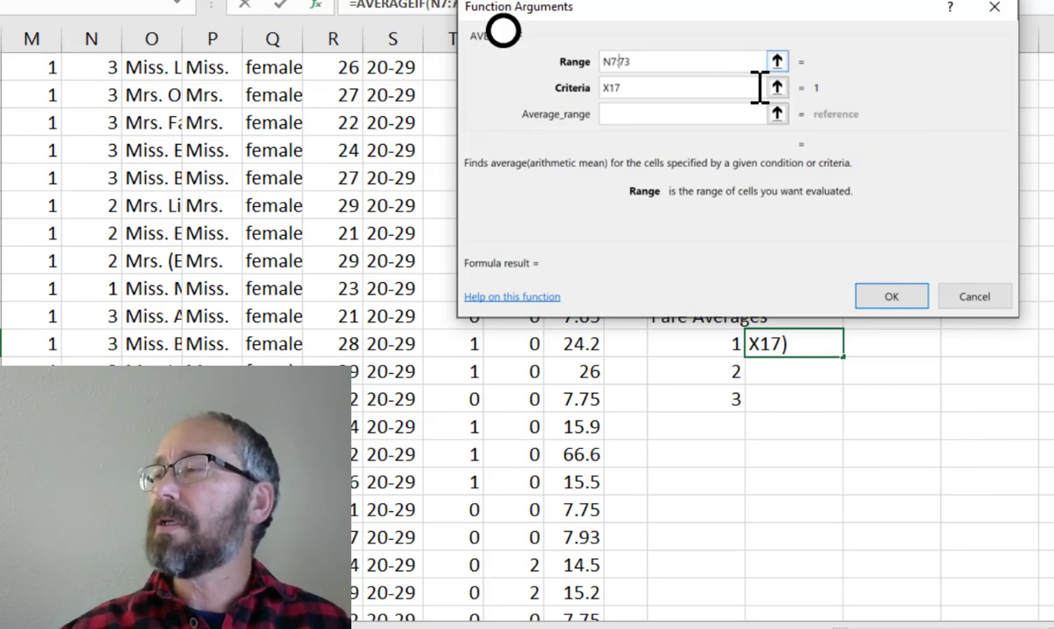
pyautogui.write('N')
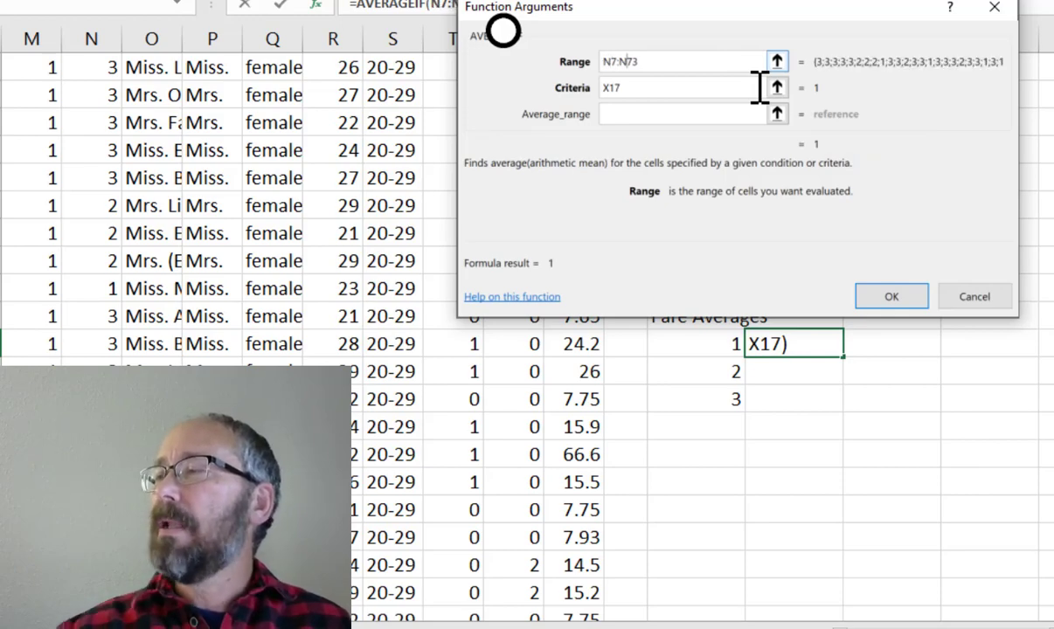
# Set the average range of the AVERAGEIF formula in Y17 to V7:V73 and format the cell with the British pound accounting format.
pyautogui.click(610, 111)
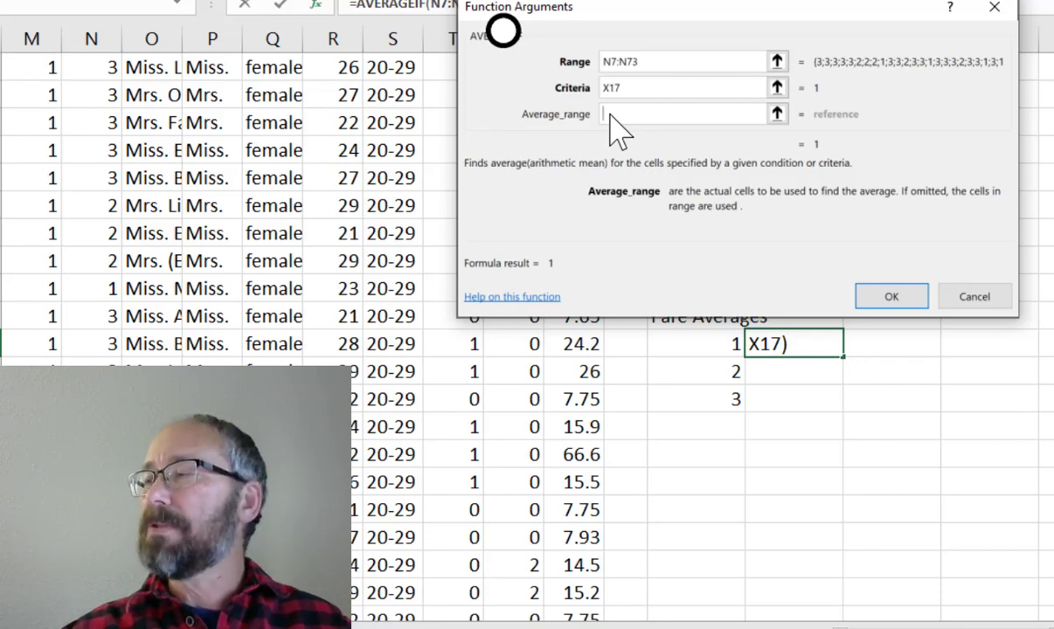
pyautogui.write('V7')
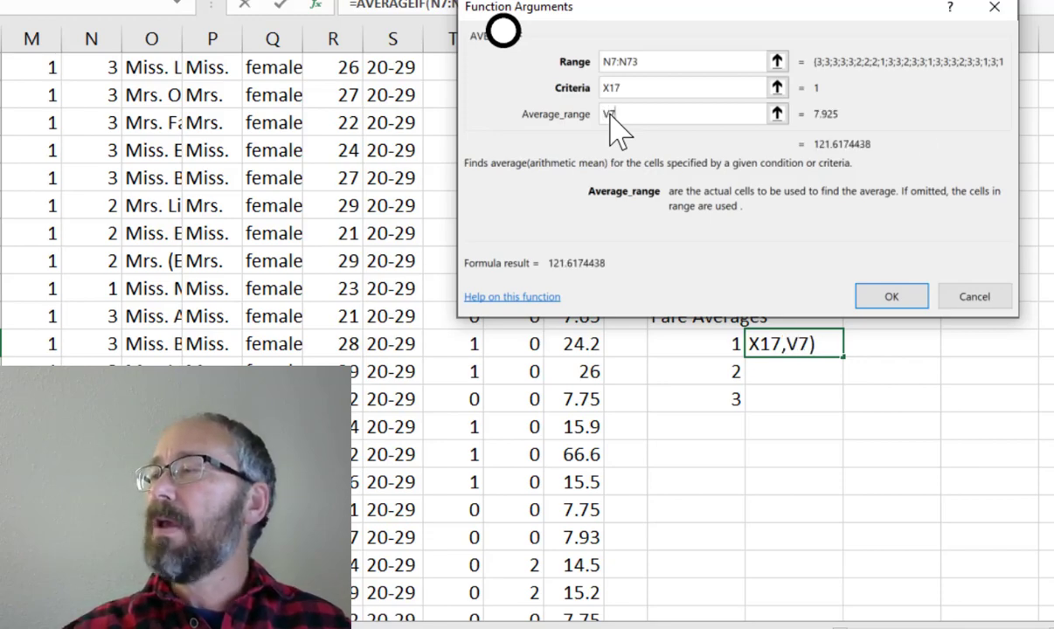
pyautogui.write('V')
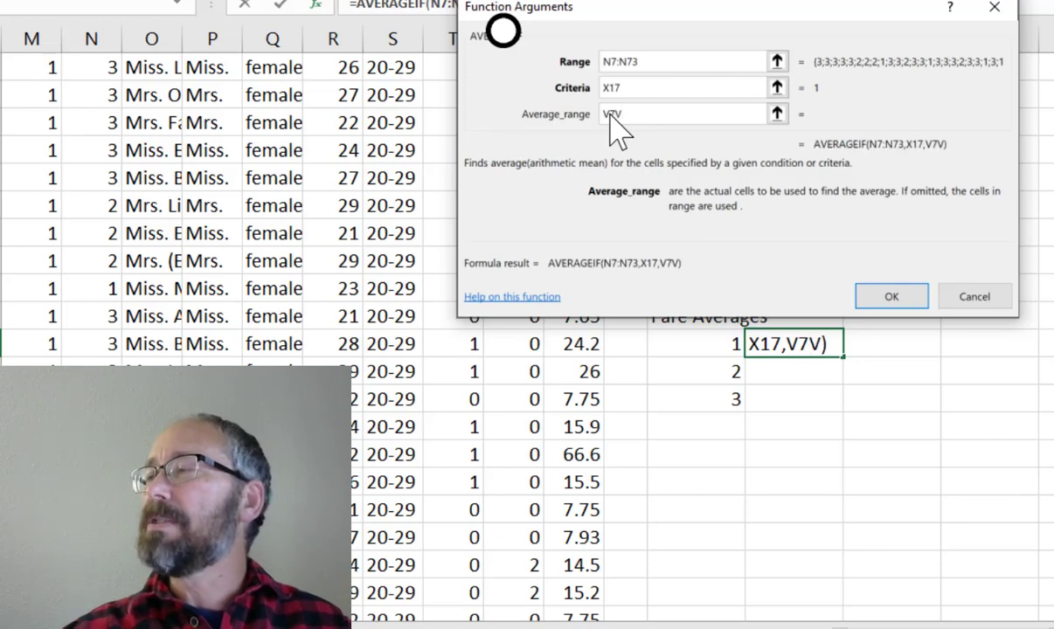
pyautogui.write('73')
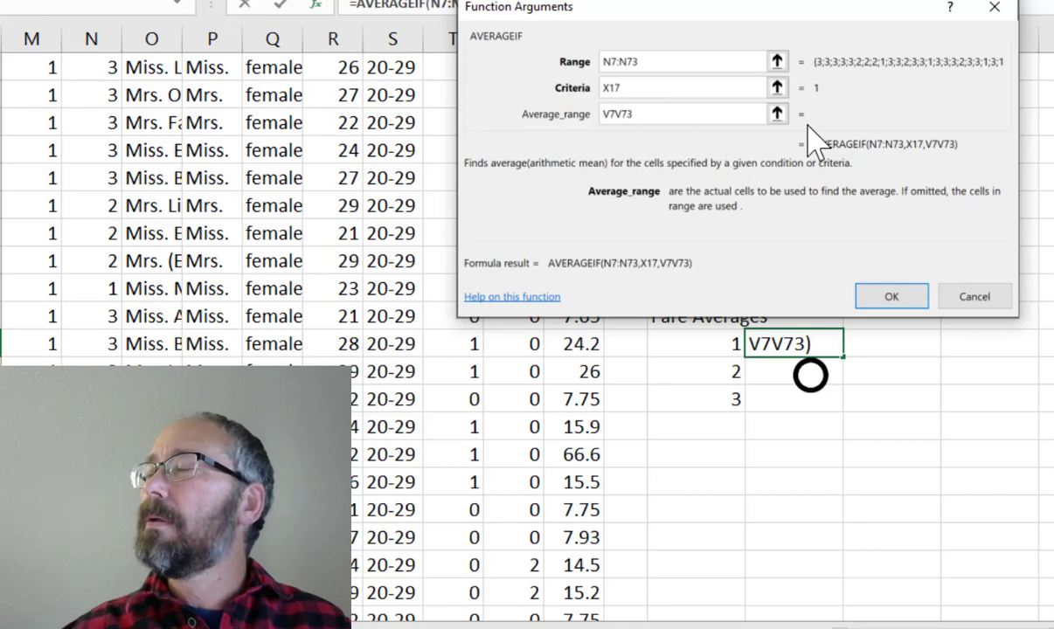
pyautogui.press('Right')
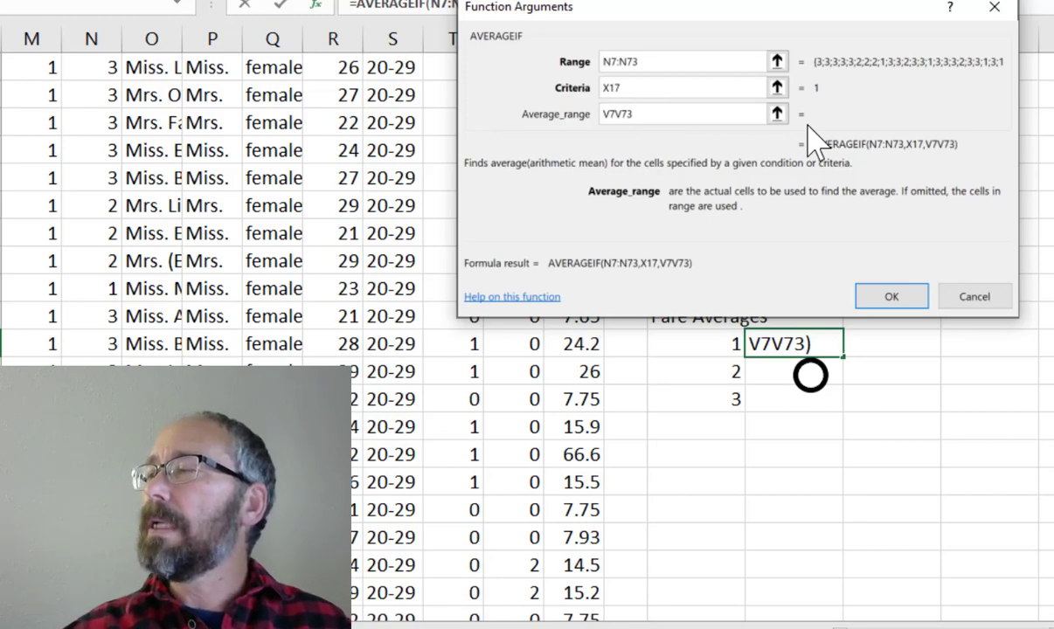
pyautogui.write(':')
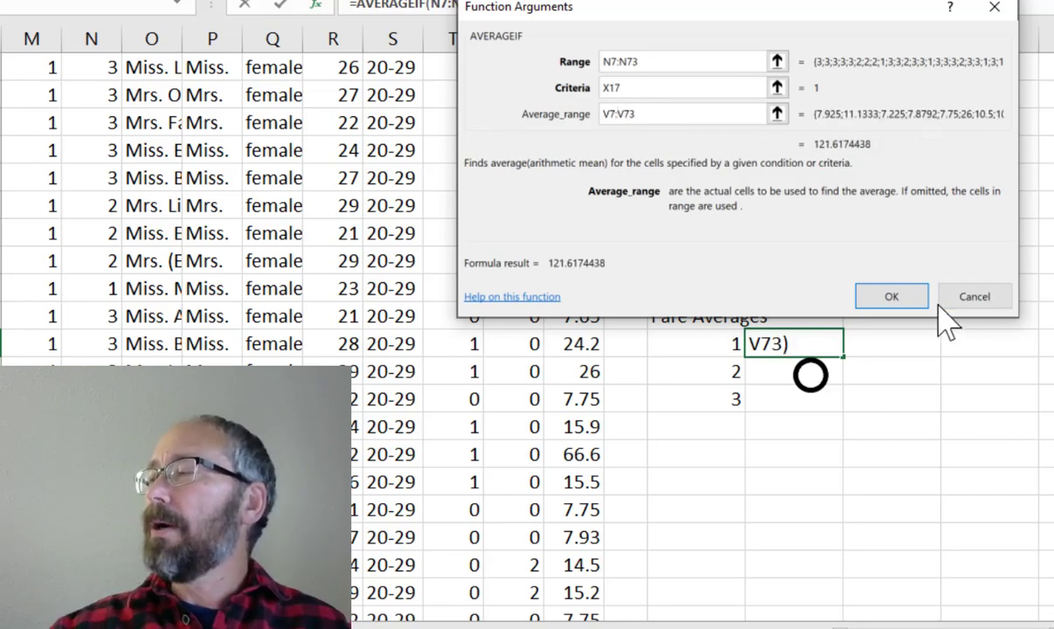
pyautogui.click(906, 297)
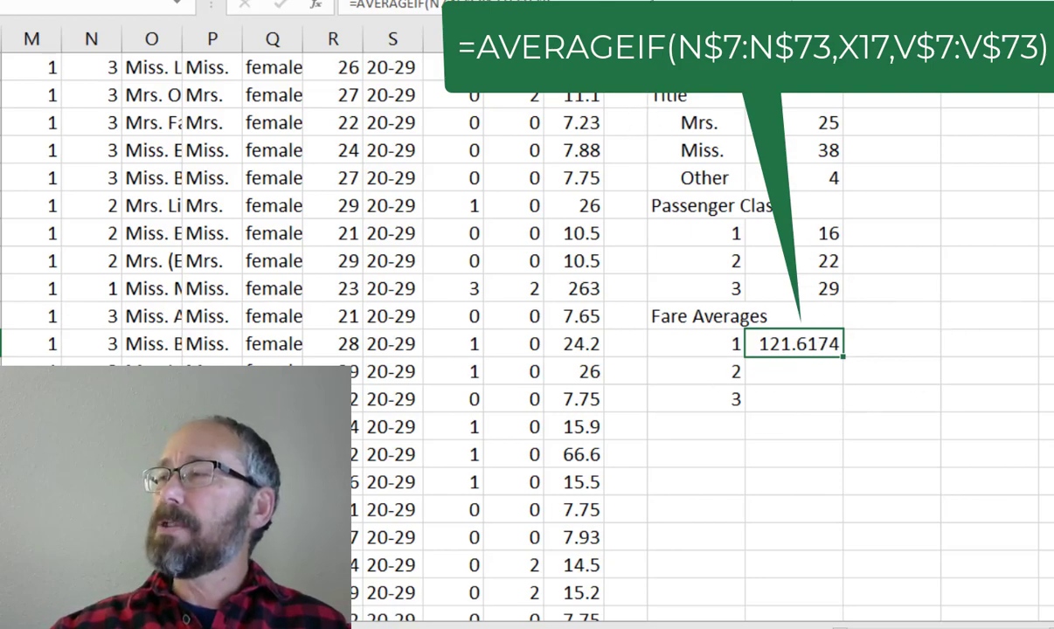
pyautogui.click(583, 1)
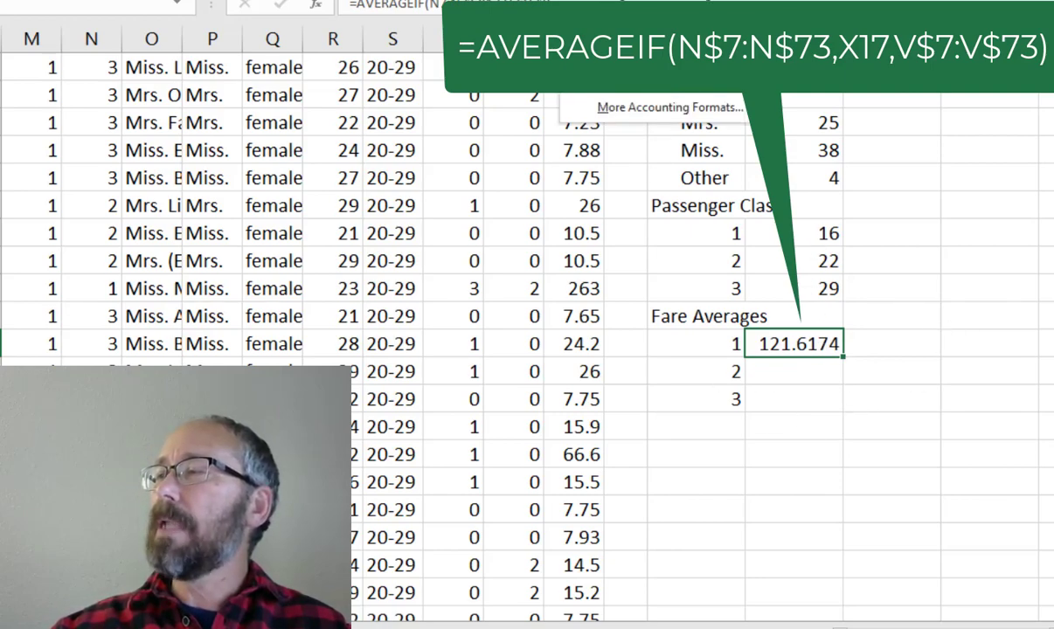
pyautogui.click(642, 19)
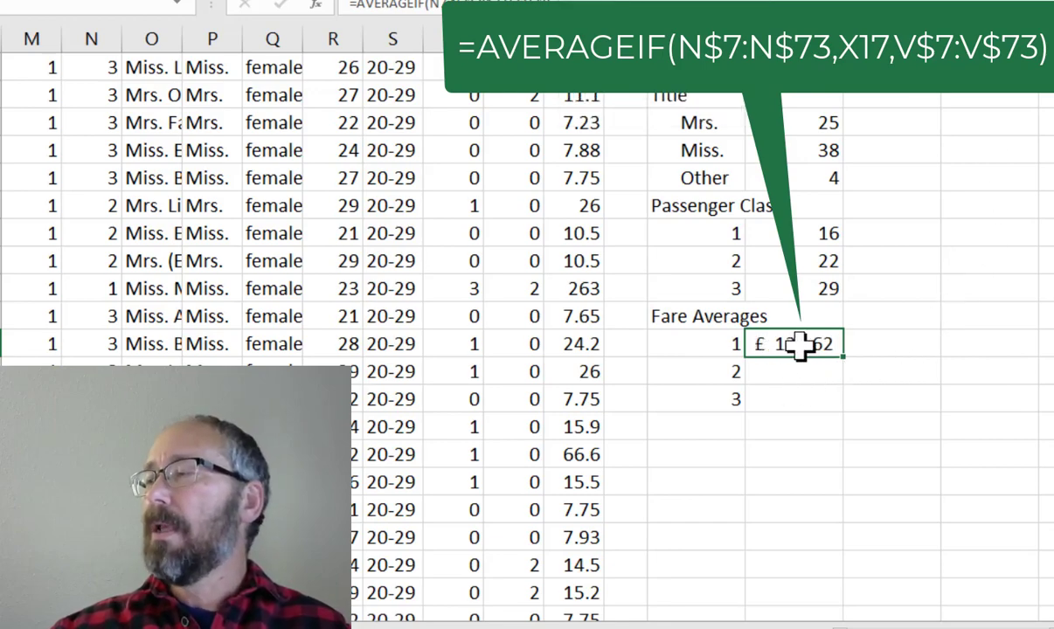
# Start an AVERAGEIF formula in Y18 beside class 2 under Fare Averages, using N7:N73 as the range.
pyautogui.press('Down')
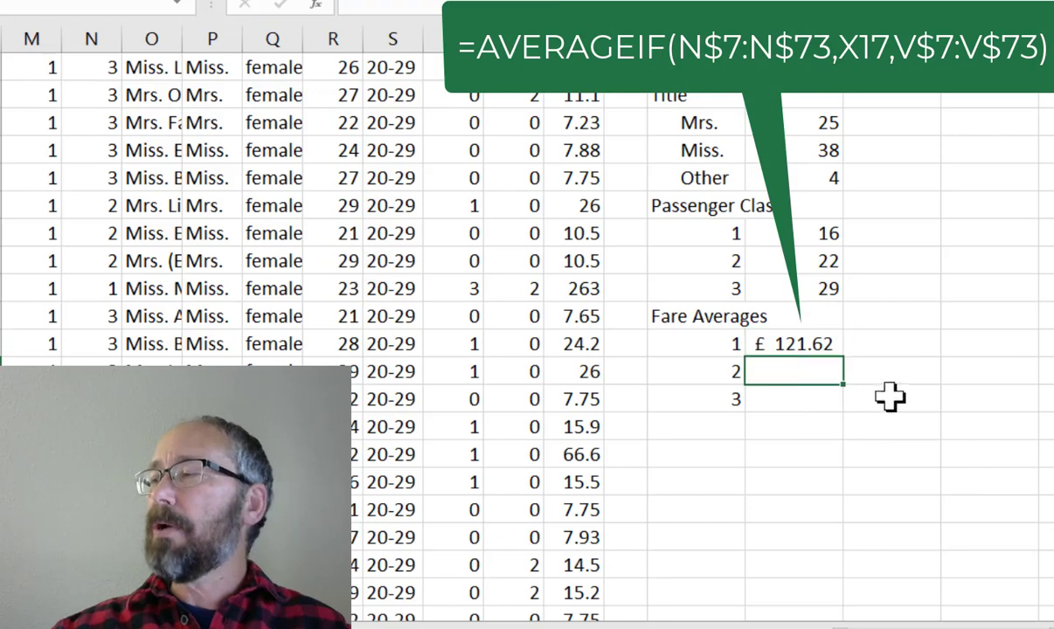
pyautogui.write('=')
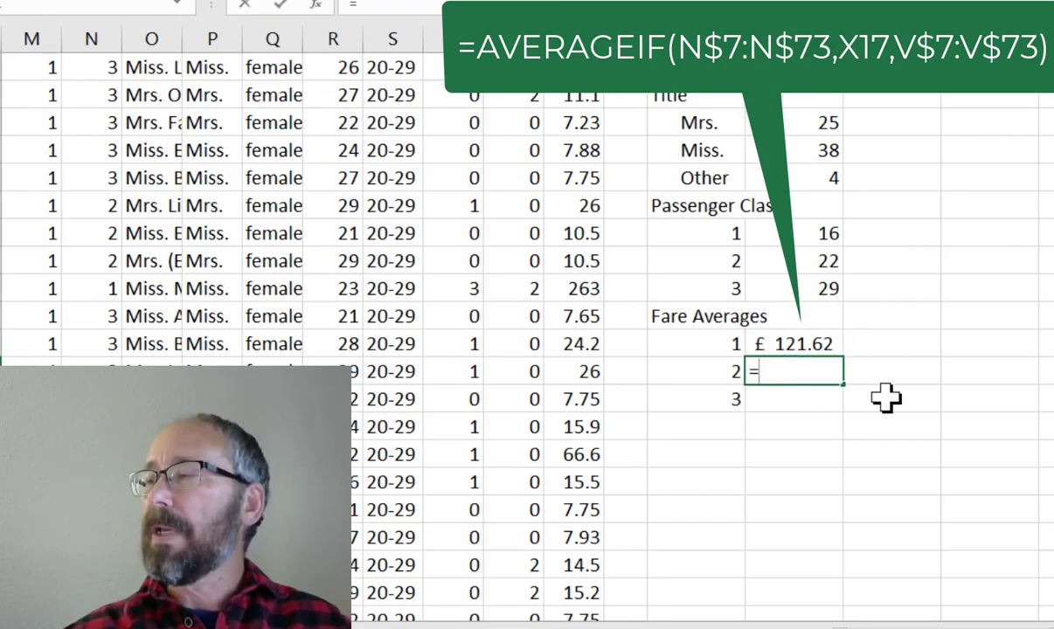
pyautogui.write('aver')
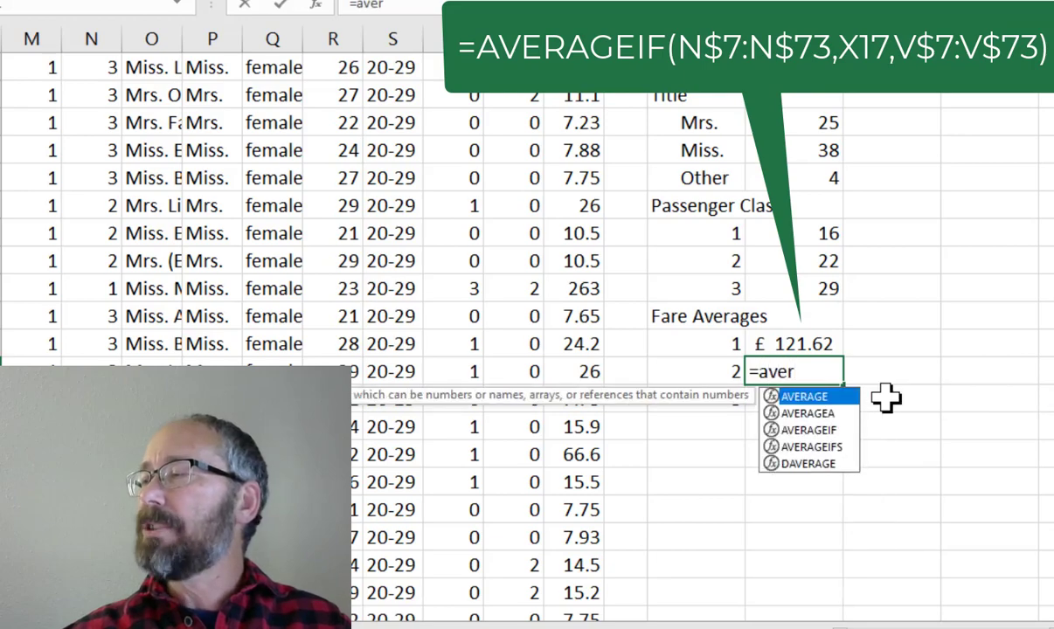
pyautogui.press('Down')
pyautogui.press('Down')
pyautogui.press('Tab')
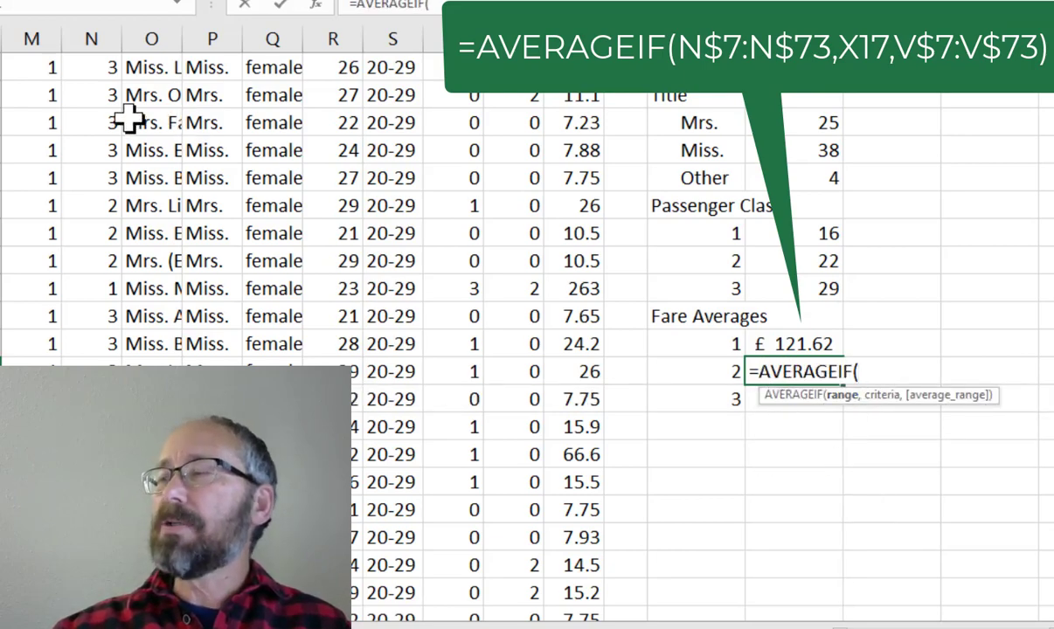
pyautogui.scroll(2, 98, 108)
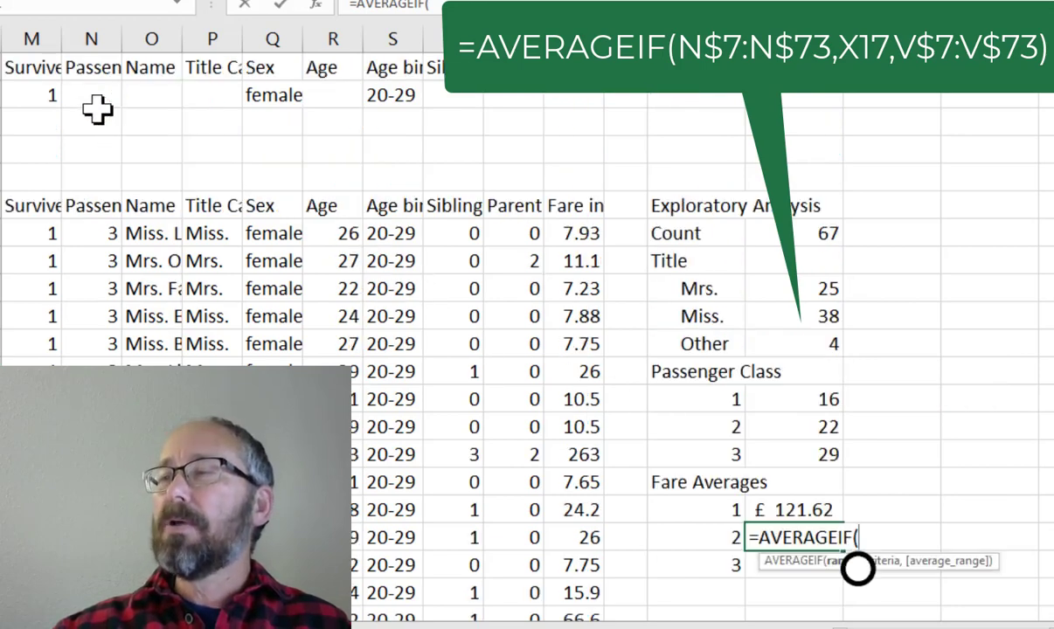
pyautogui.click(92, 232)
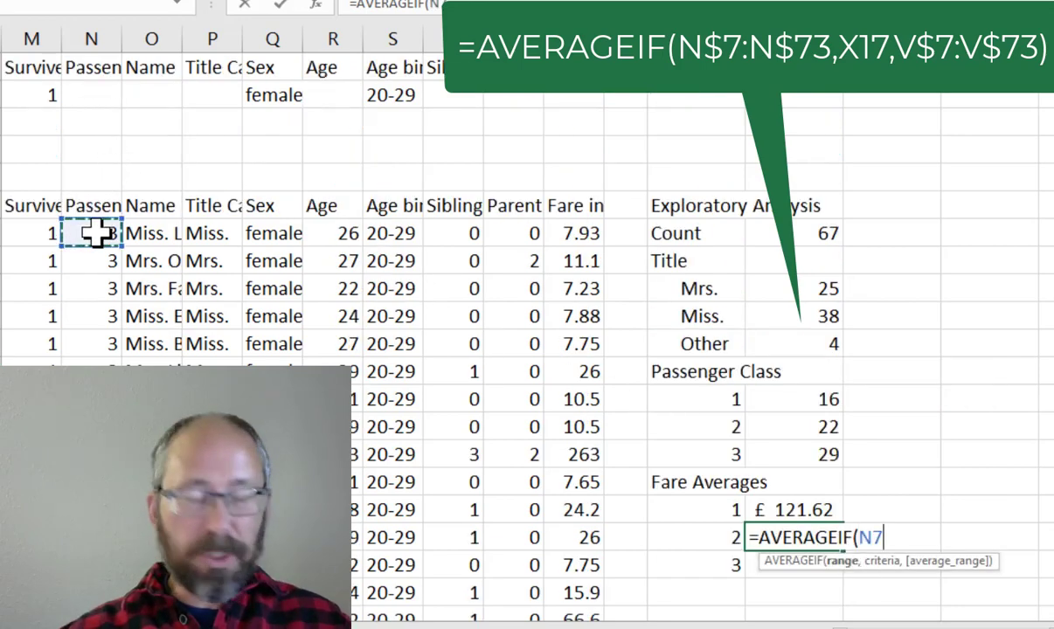
pyautogui.hotkey('ctrl', 'shift', 'Down')
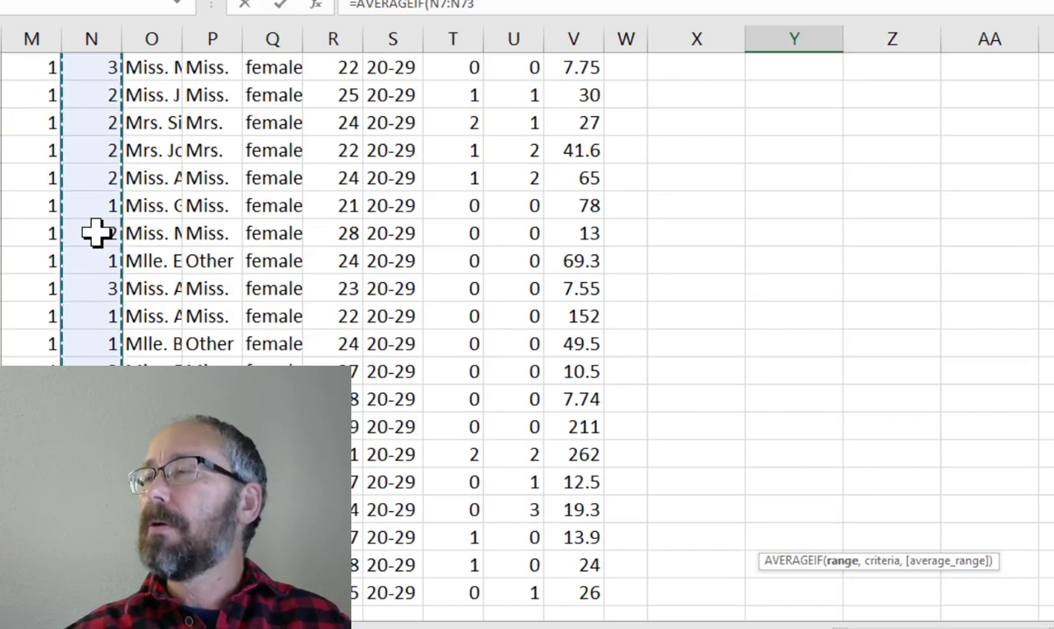
pyautogui.write(',')
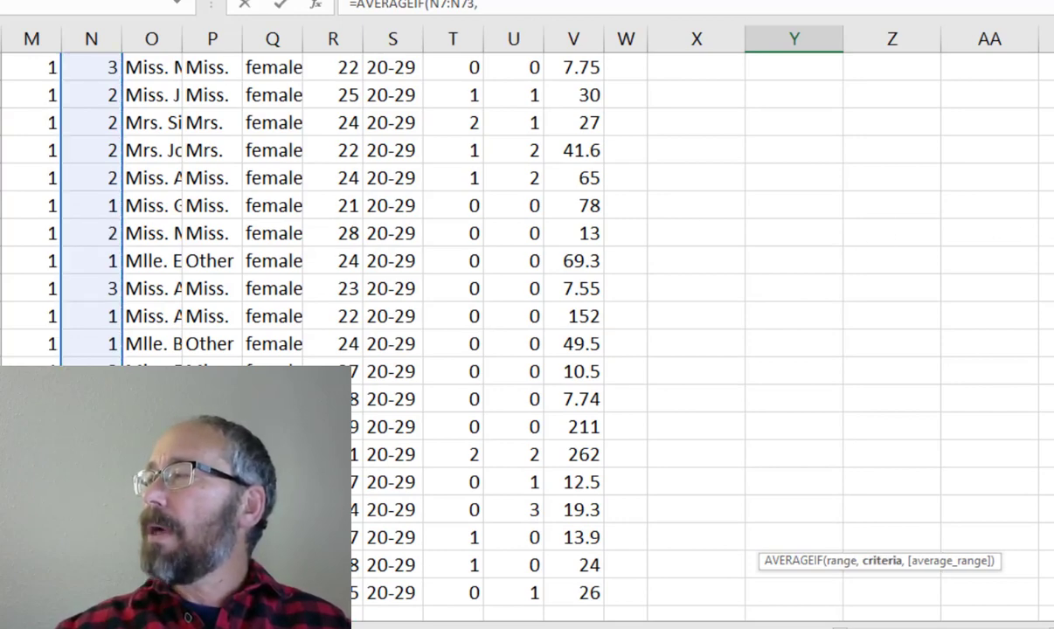
# Complete the AVERAGEIF formula in Y18 with the criteria cell X18 and the average range V7:V73.
pyautogui.scroll(-1, 898, 306)
pyautogui.scroll(15, 772, 328)
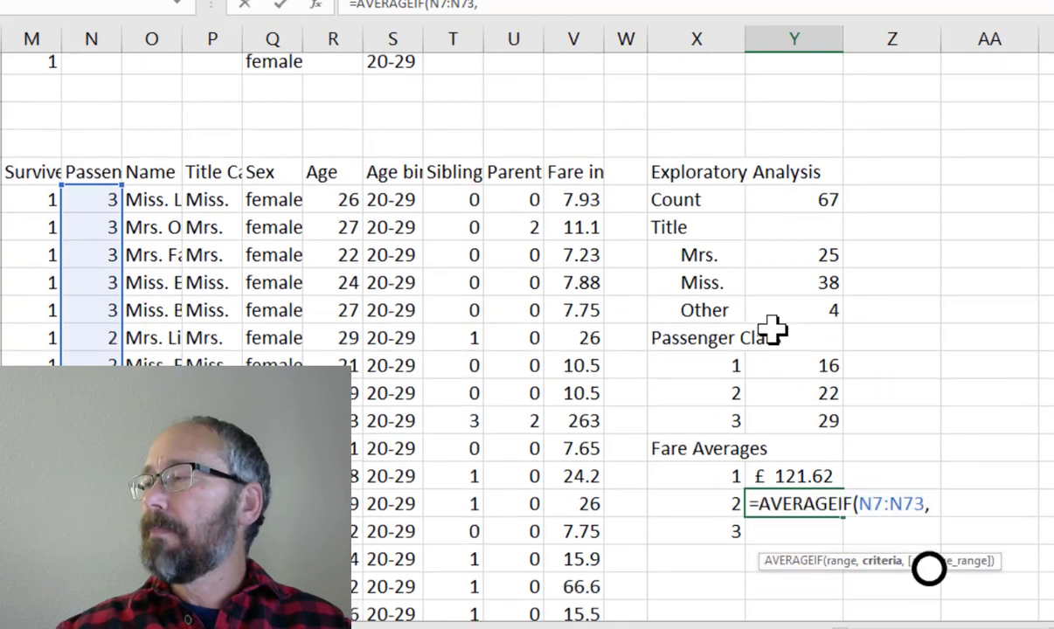
pyautogui.scroll(-2, 773, 329)
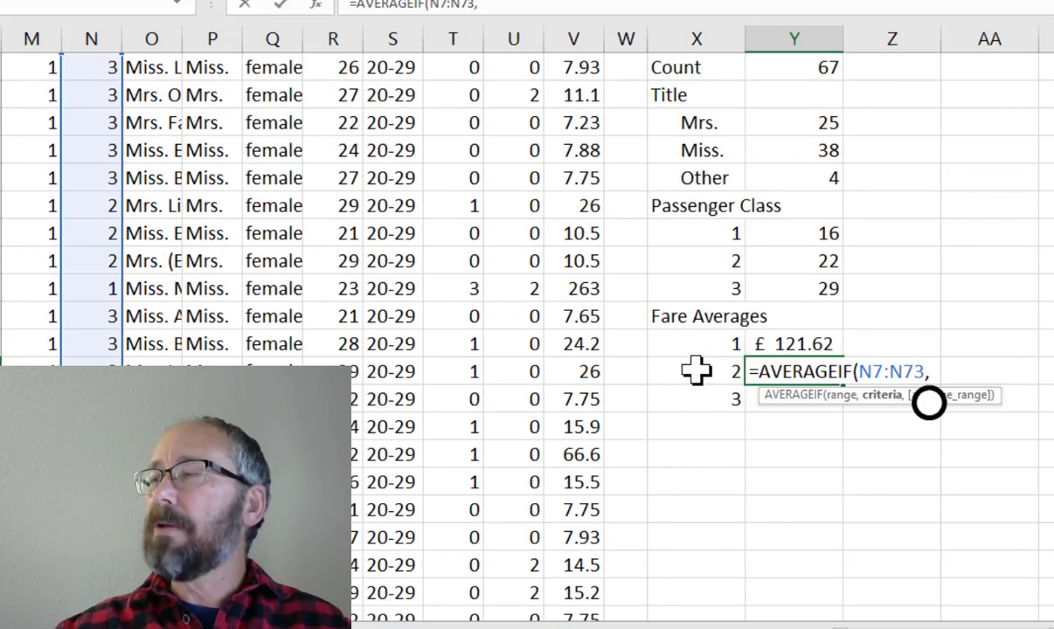
pyautogui.click(534, 12)
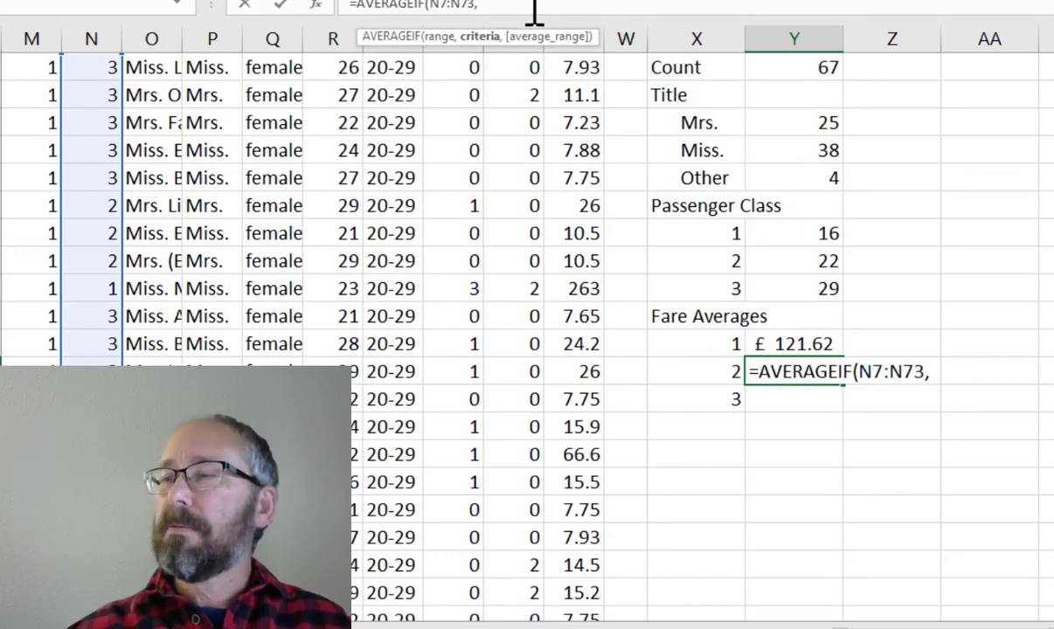
pyautogui.write('X1')
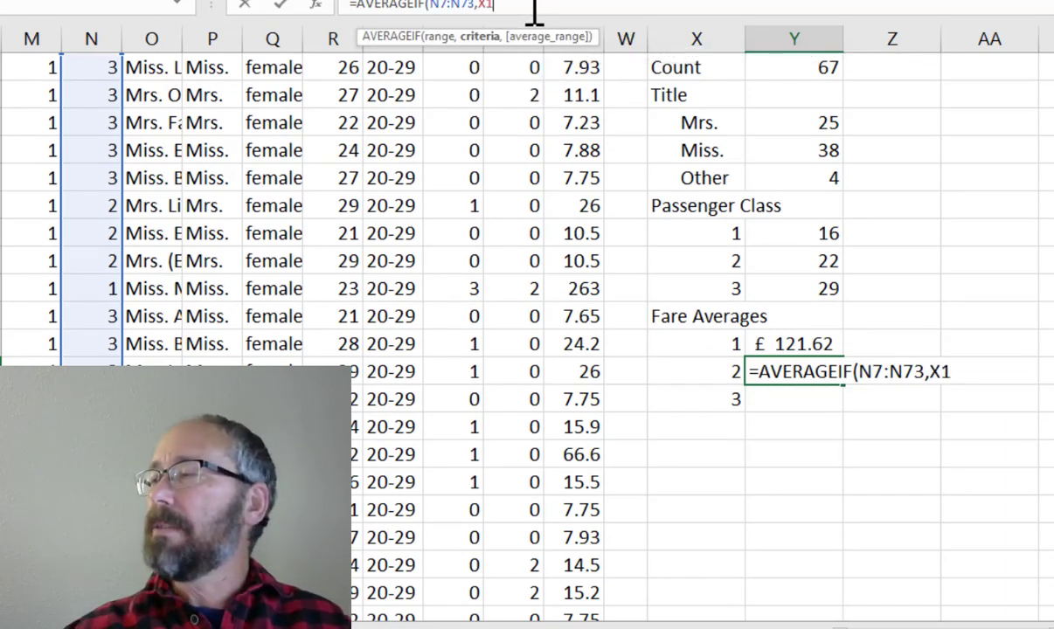
pyautogui.write('8,')
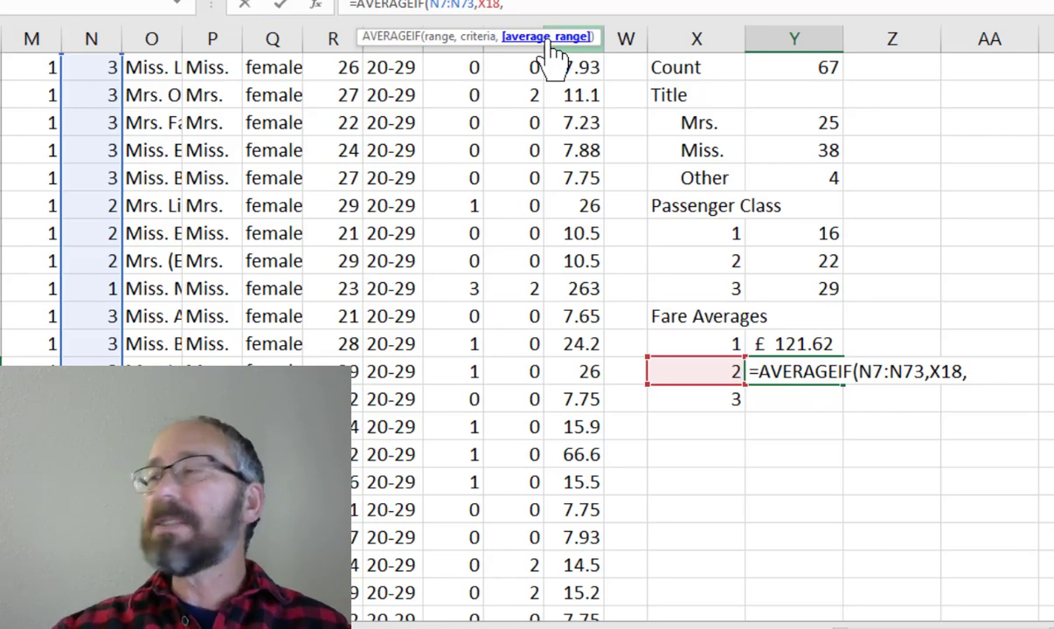
pyautogui.scroll(2, 576, 129)
pyautogui.click(576, 232)
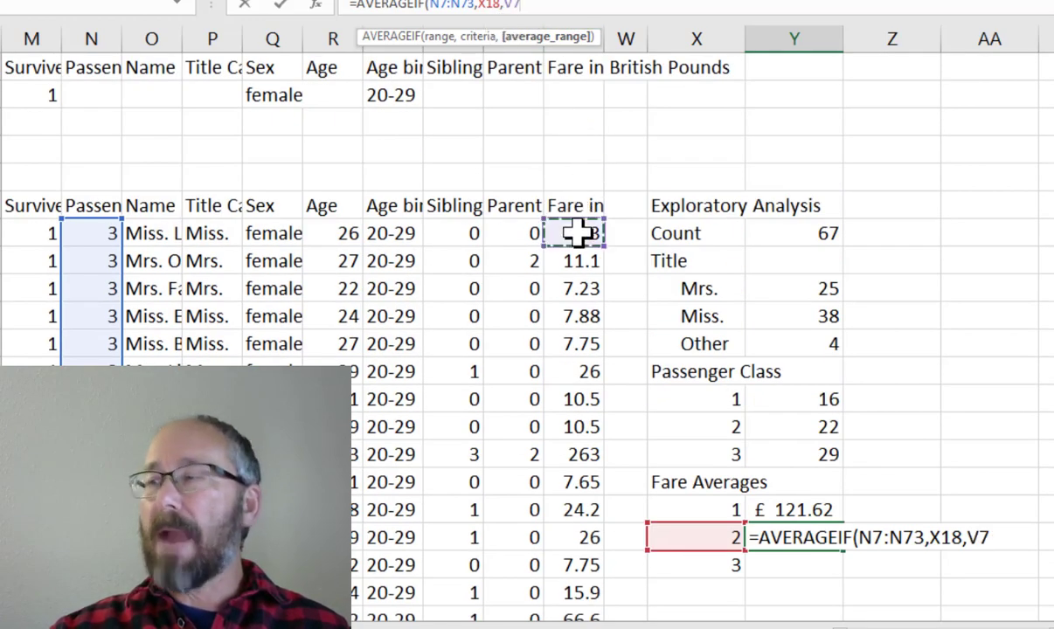
pyautogui.hotkey('ctrl', 'shift', 'Down')
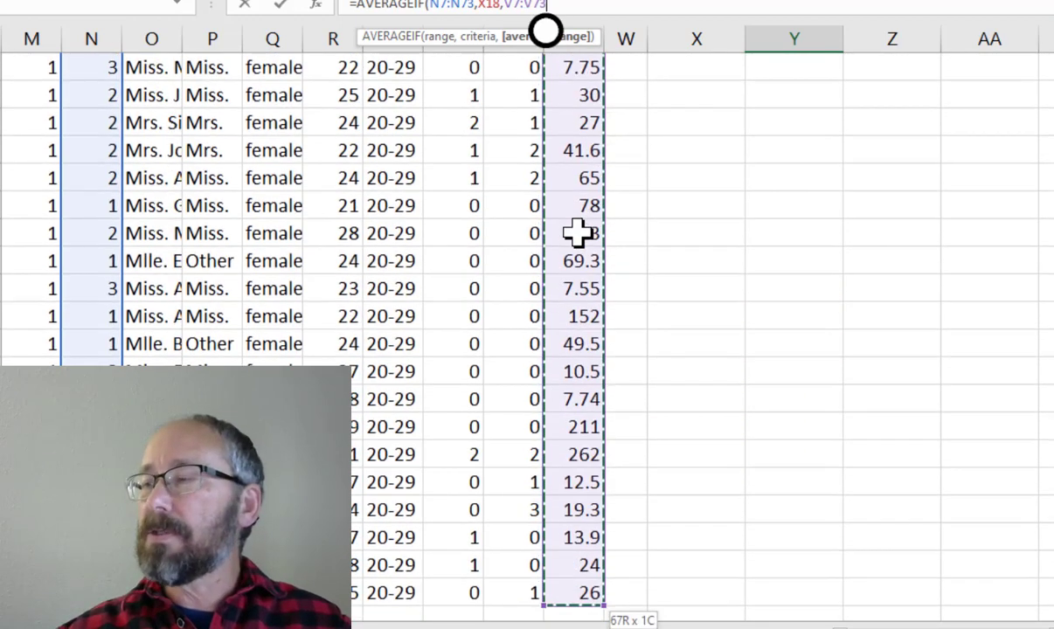
pyautogui.press('Return')
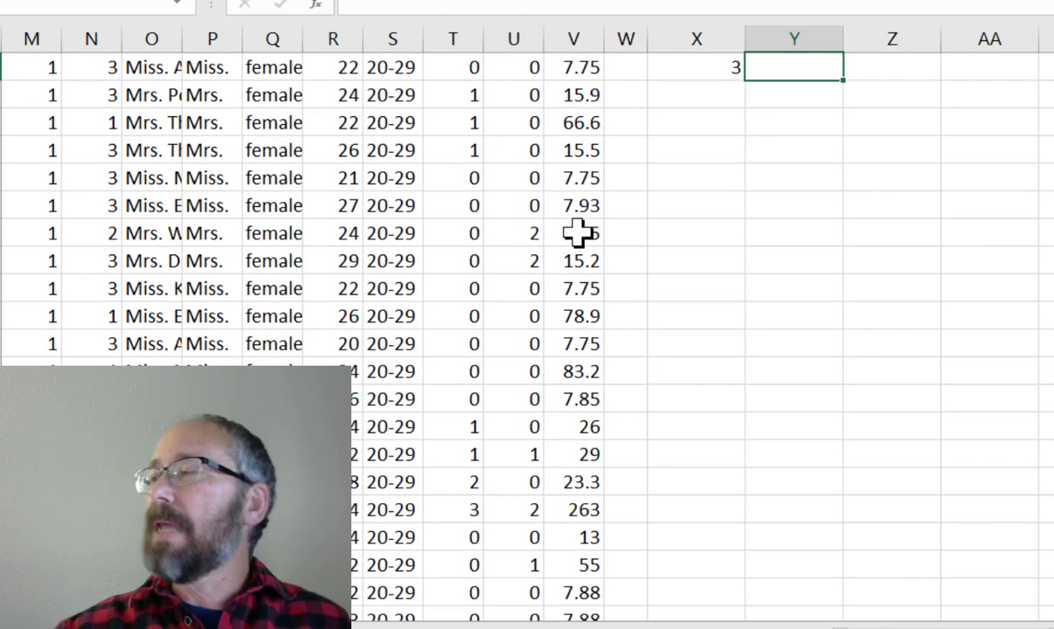
# Format the class 2 fare average in Y18 with the British pound accounting format.
pyautogui.scroll(3, 667, 238)
pyautogui.click(791, 287)
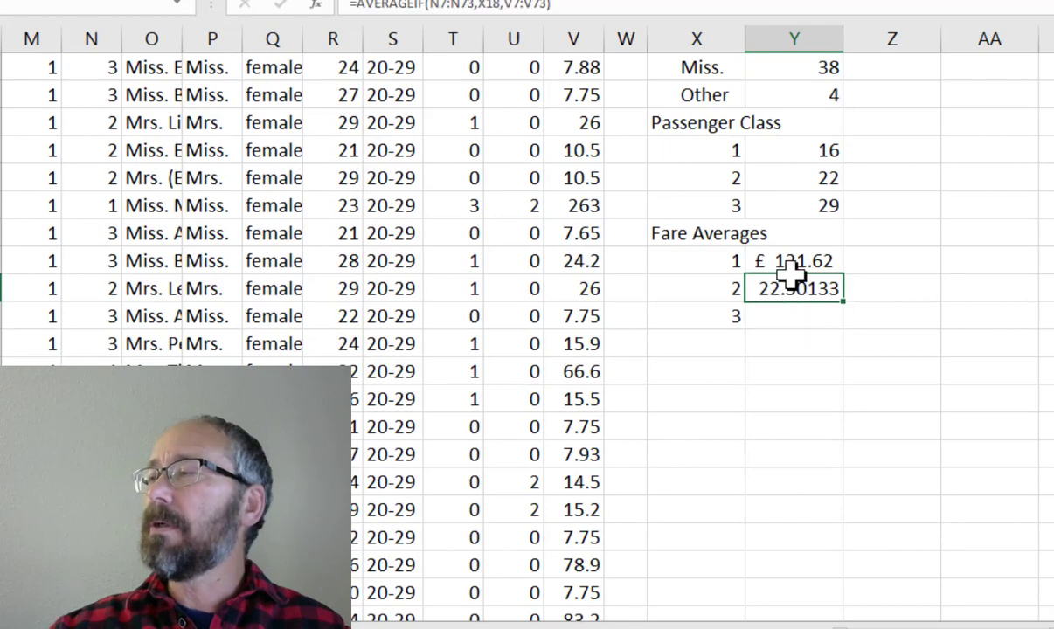
pyautogui.click(594, 0)
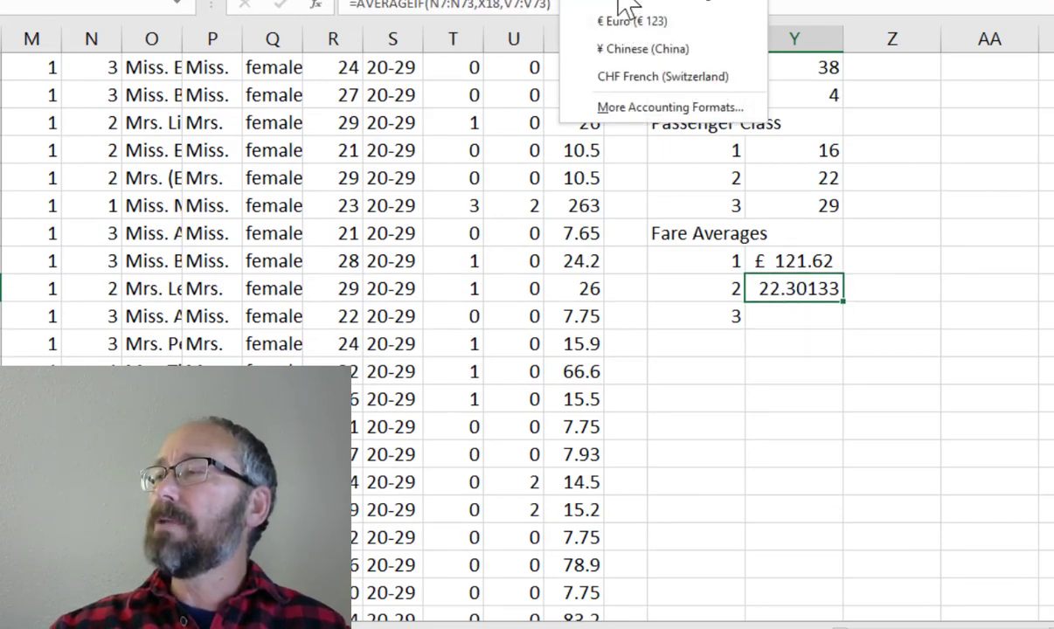
pyautogui.click(627, 3)
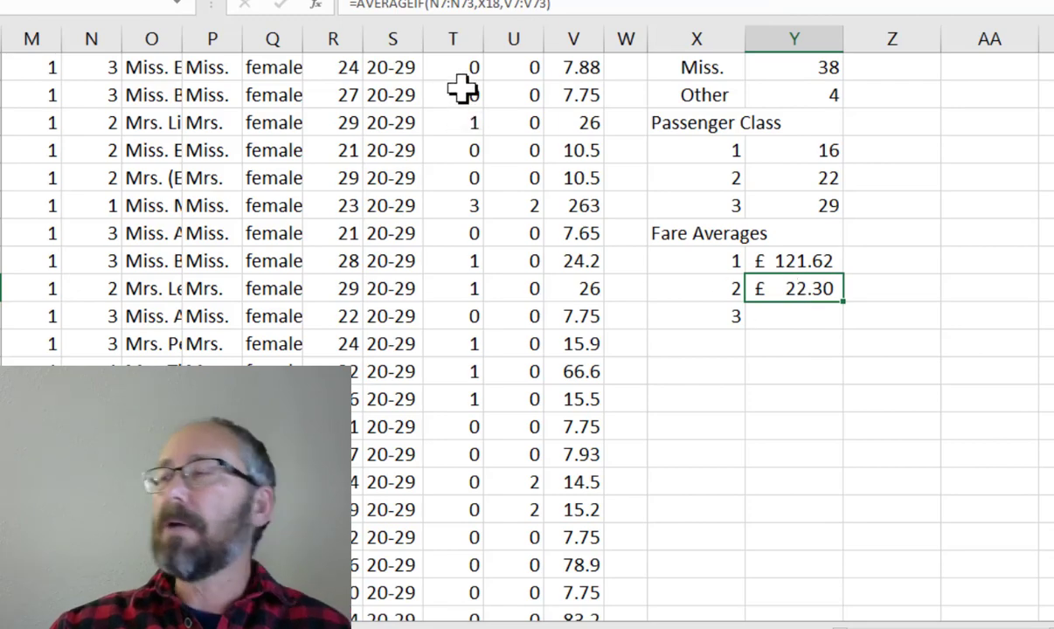
# Edit the AVERAGEIF formula in Y18 to lock the rows of its criteria range as N$7:N$73.
pyautogui.click(436, 6)
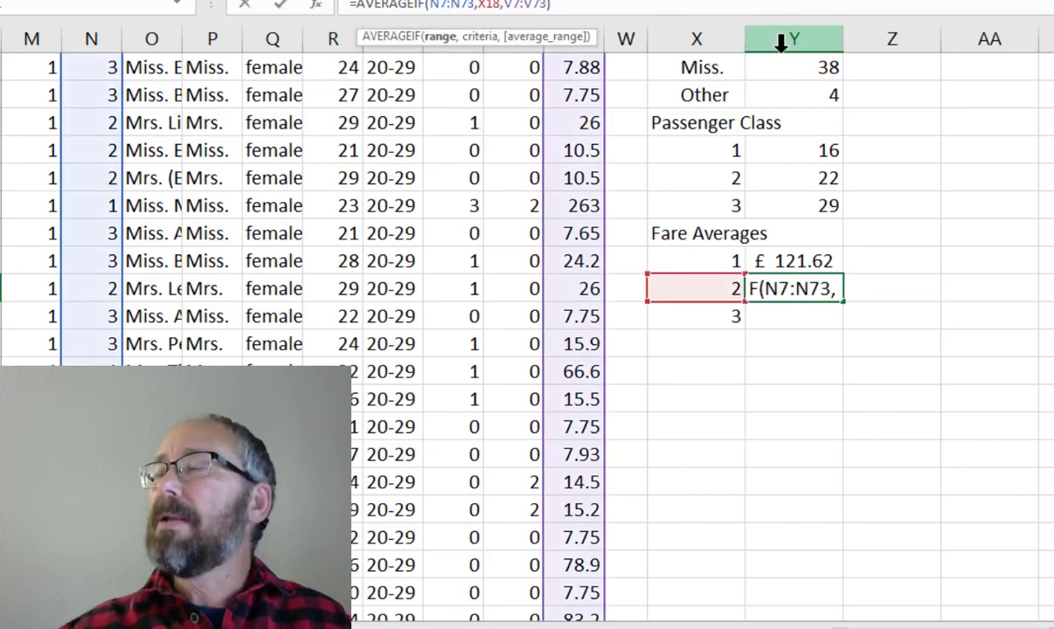
pyautogui.write('$')
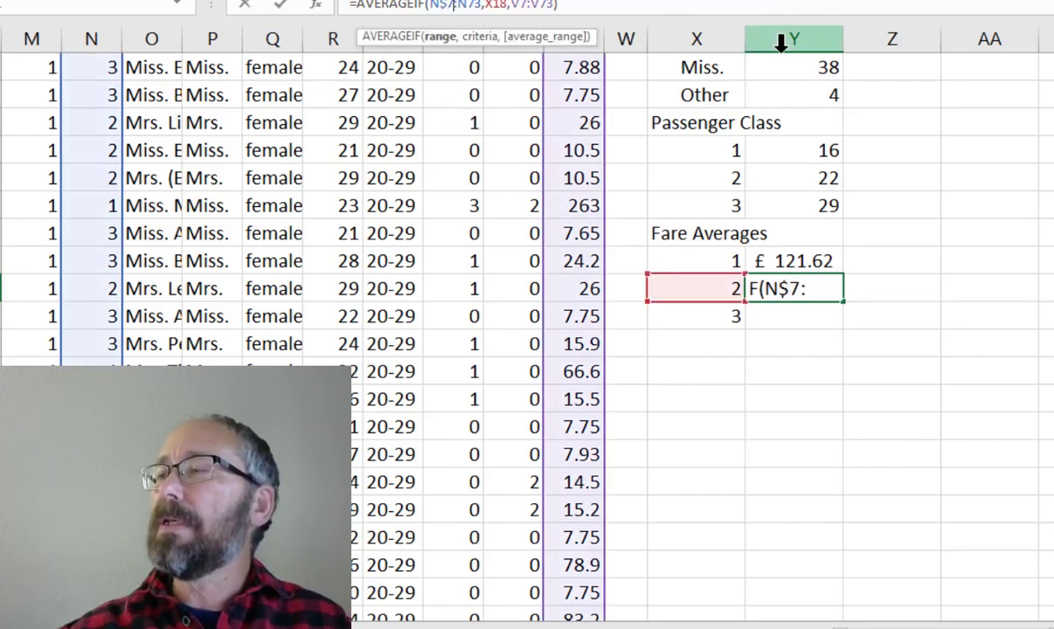
pyautogui.press('Right')
pyautogui.press('Right')
pyautogui.write('$')
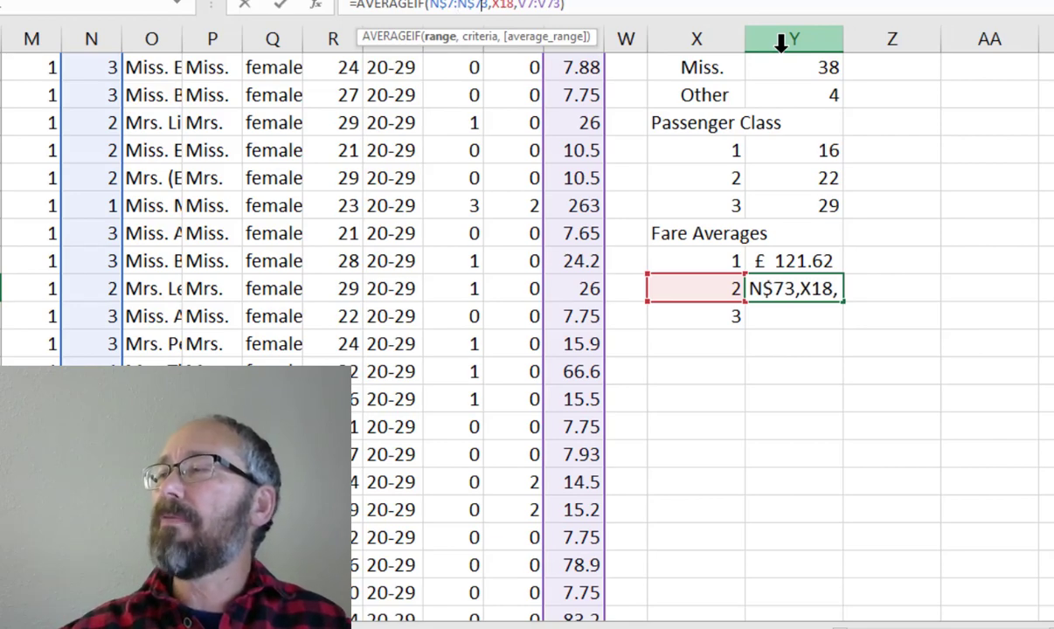
# Lock the rows of the average range in the Y18 formula as V$7:V$73.
pyautogui.press('Right')
pyautogui.press('Right')
pyautogui.press('Right')
pyautogui.press('Right')
pyautogui.press('Right')
pyautogui.press('Right')
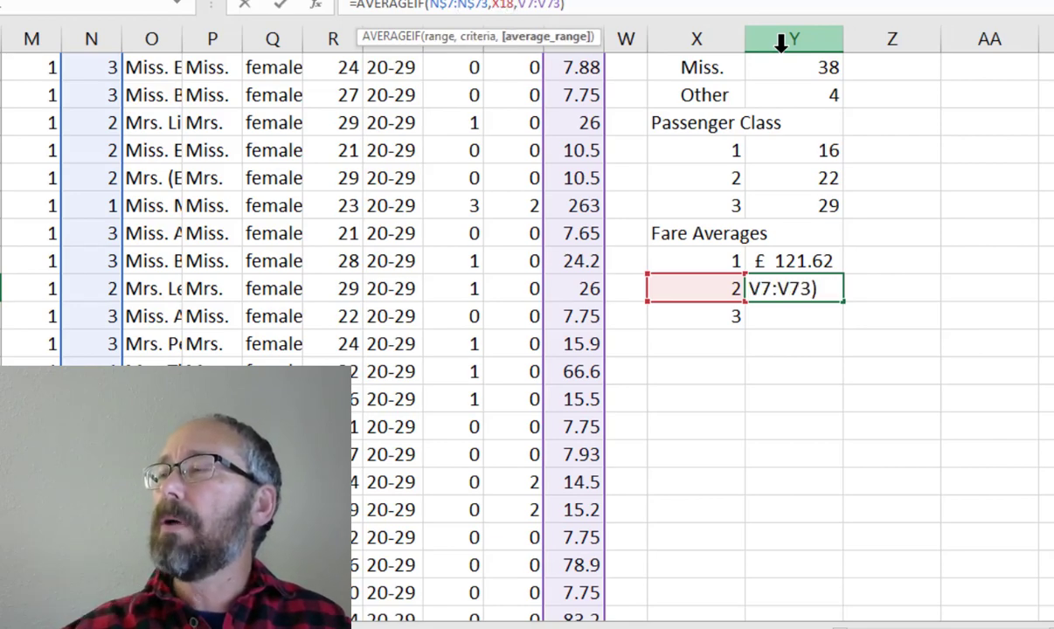
pyautogui.write('$7:N')
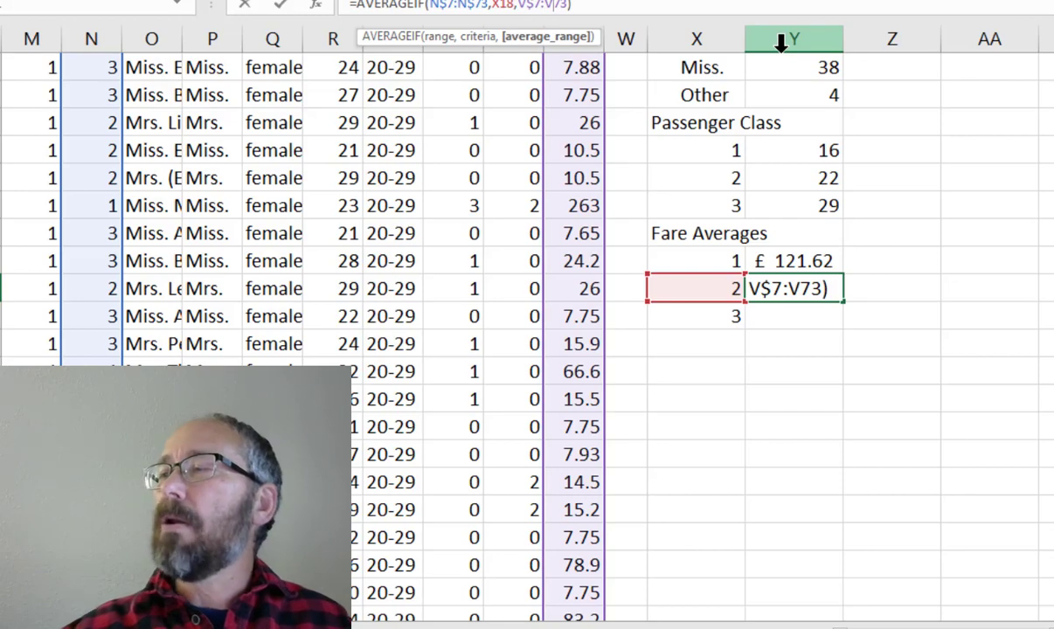
pyautogui.write('$')
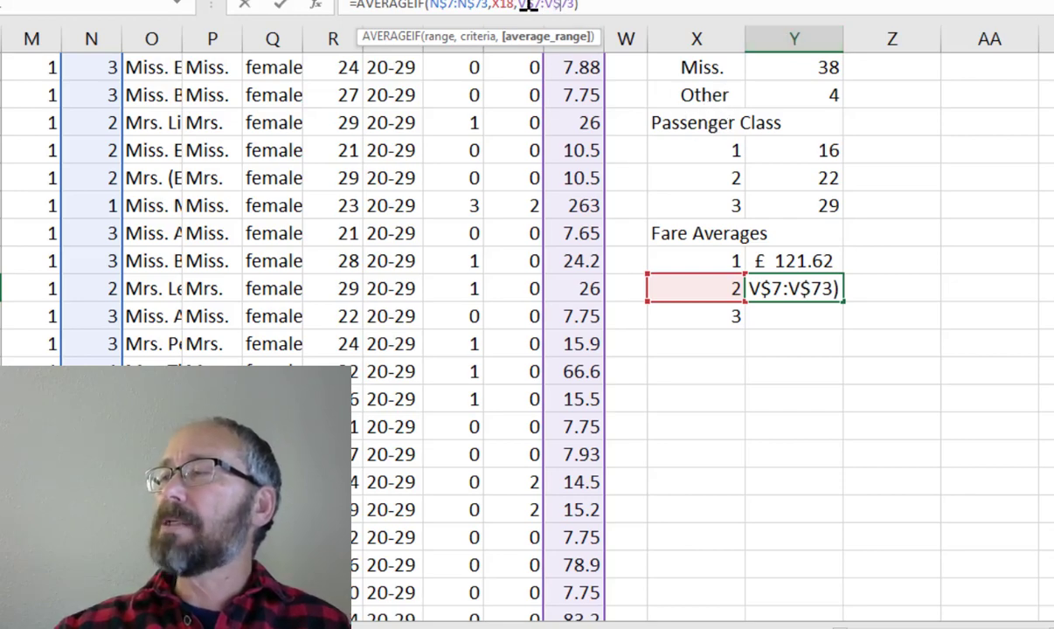
pyautogui.click(589, 6)
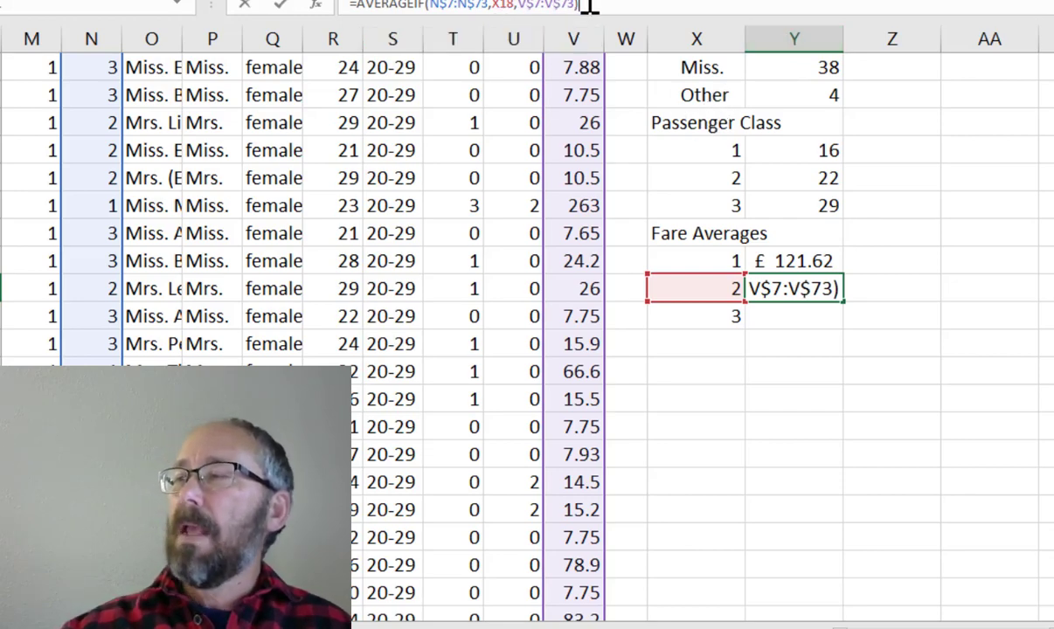
# Fill the class 2 fare average formula in Y18 down to Y19 for class 3.
pyautogui.press('Return')
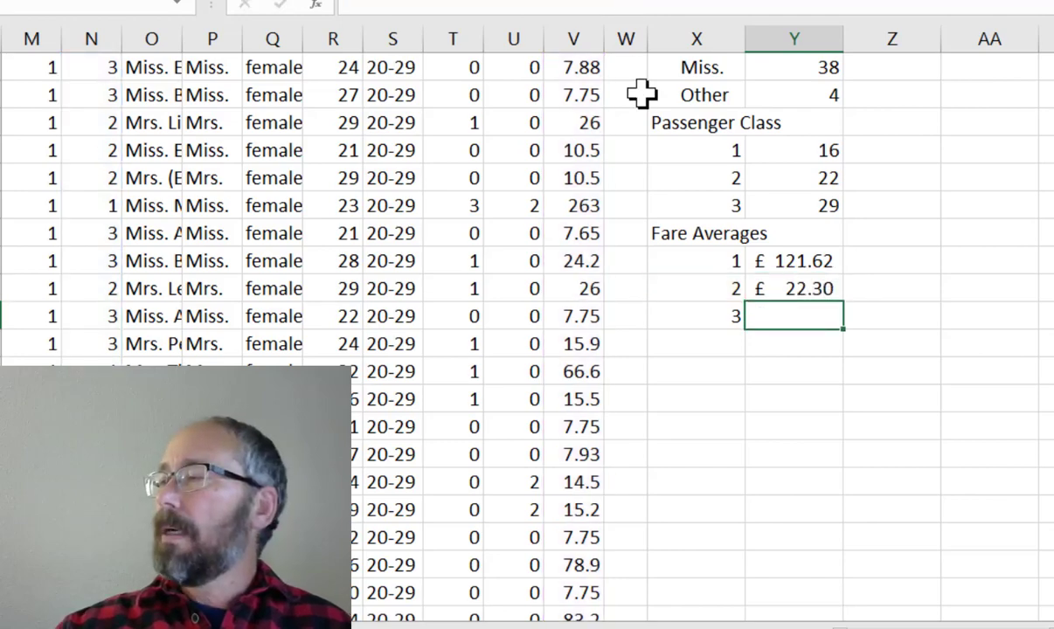
pyautogui.click(793, 287)
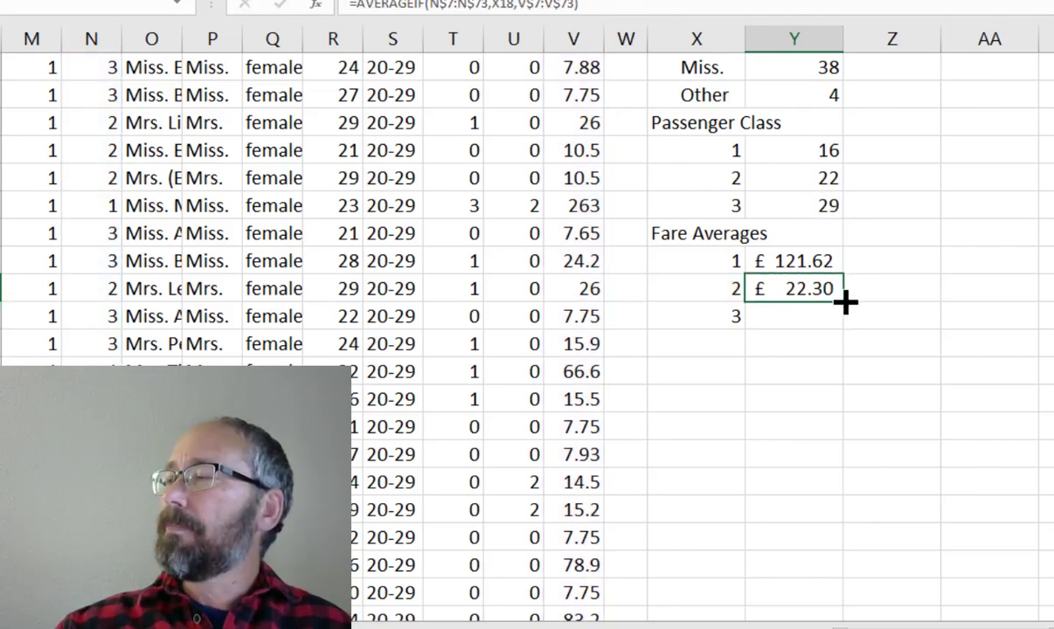
pyautogui.moveTo(843, 303); pyautogui.dragTo(843, 325)
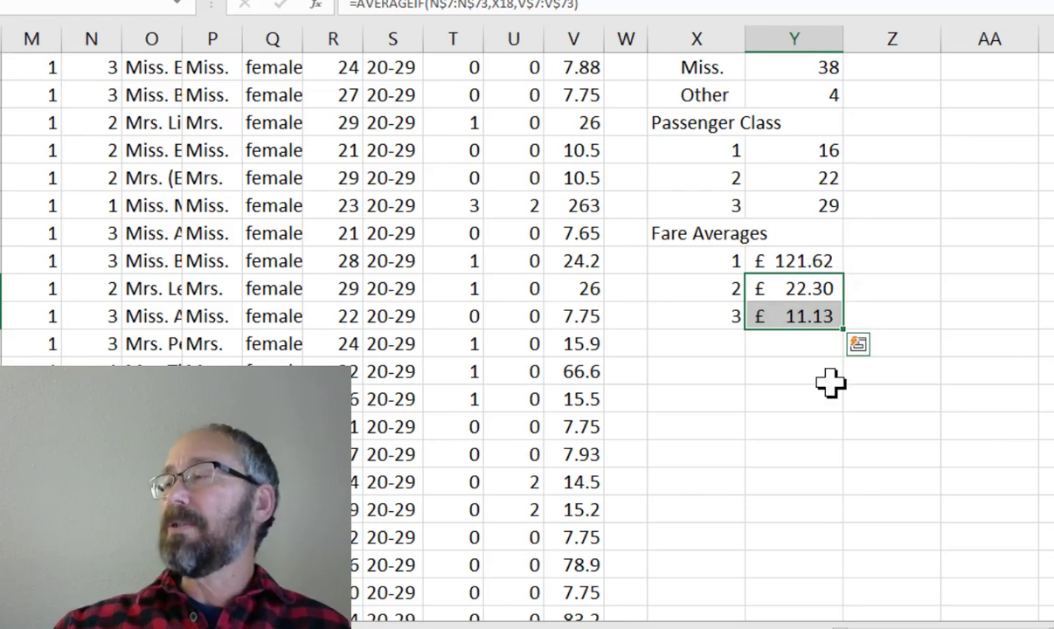
pyautogui.click(788, 367)
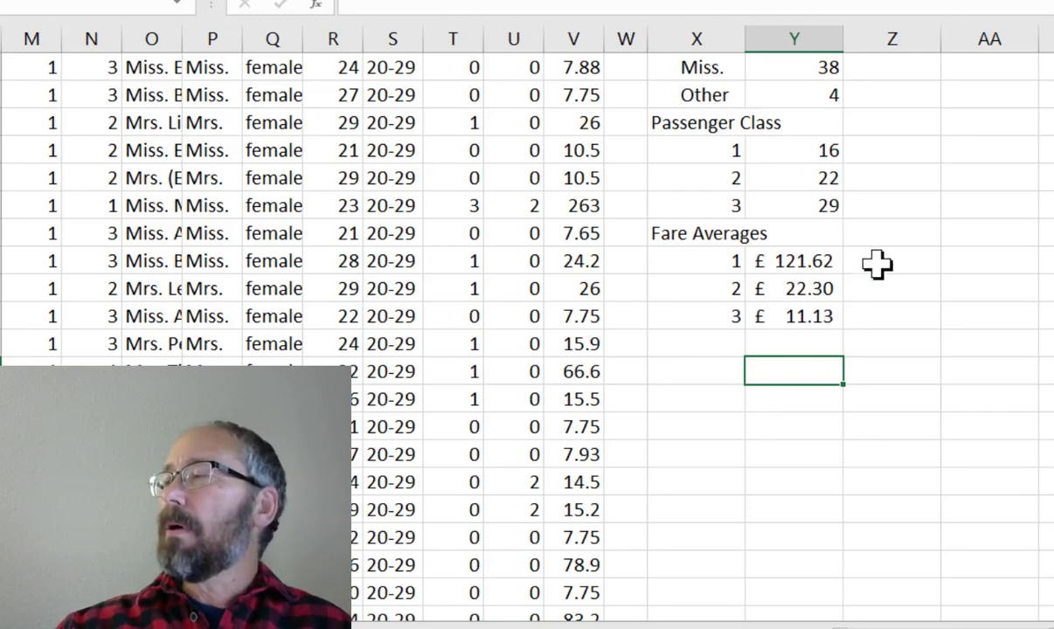
# Enter the heading "$ Today" in Z16, on the Fare Averages row.
pyautogui.click(892, 232)
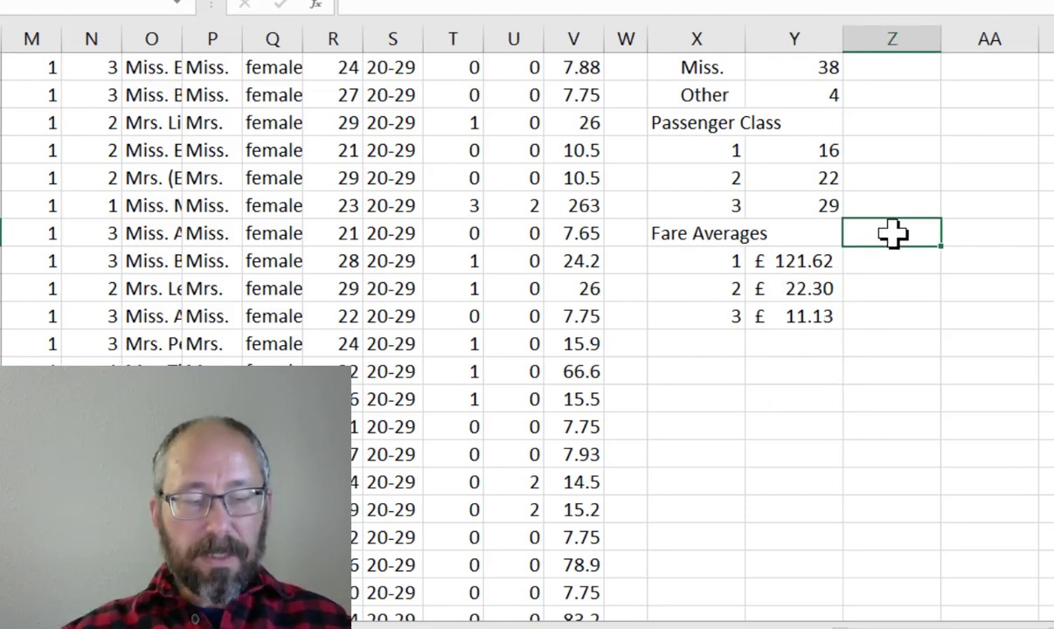
pyautogui.write('$ Today')
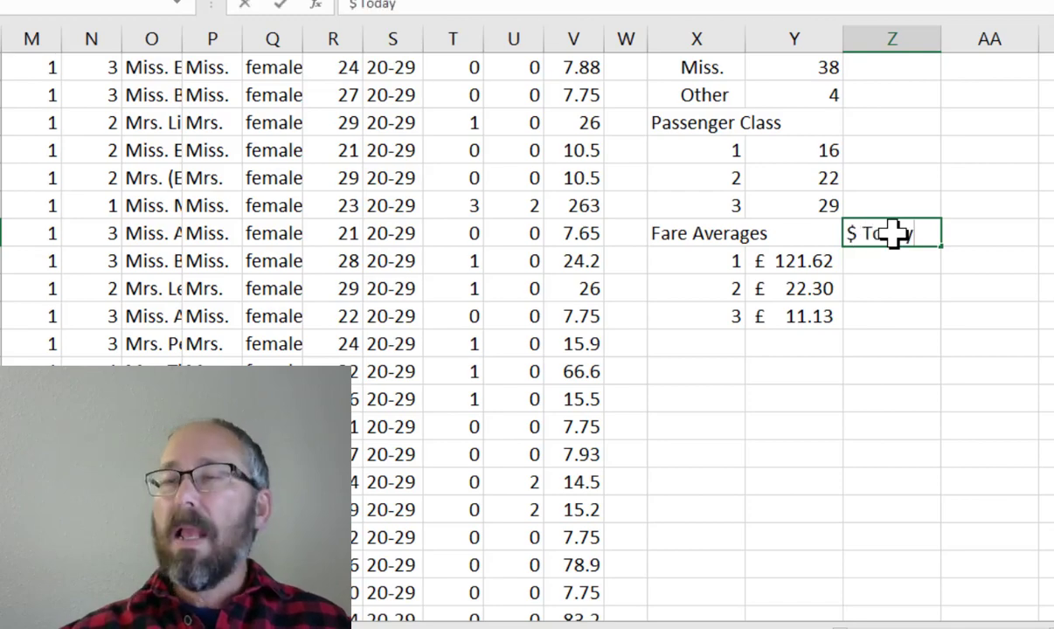
pyautogui.press('Tab')
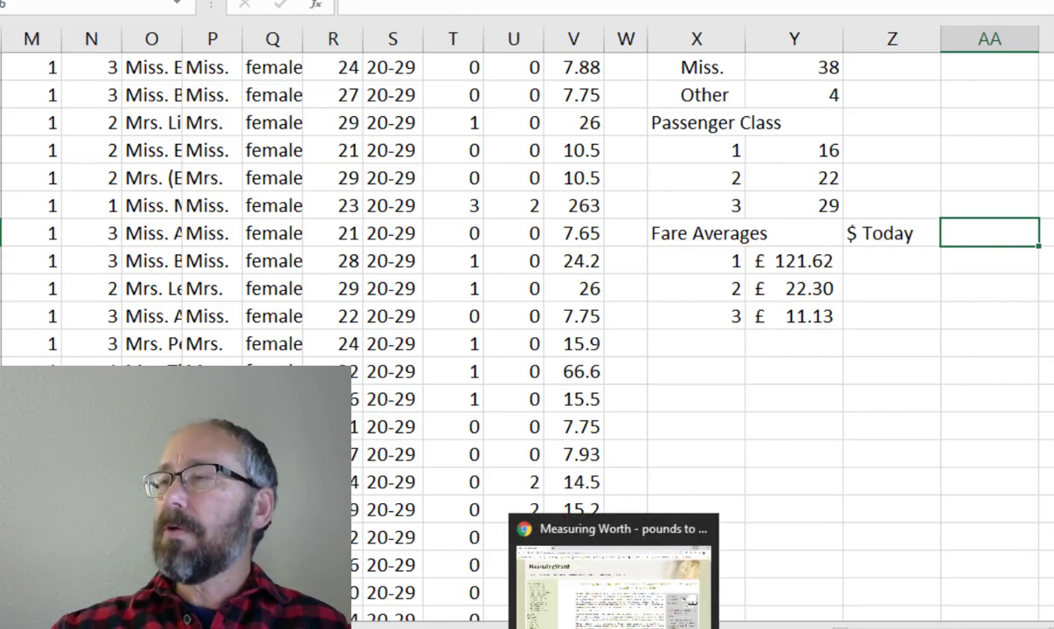
# Switch to the MeasuringWorth page in Chrome and calculate the 2019 dollar value of £1 from 1911, highlighting the CPI/RPI average.
pyautogui.click(612, 627)
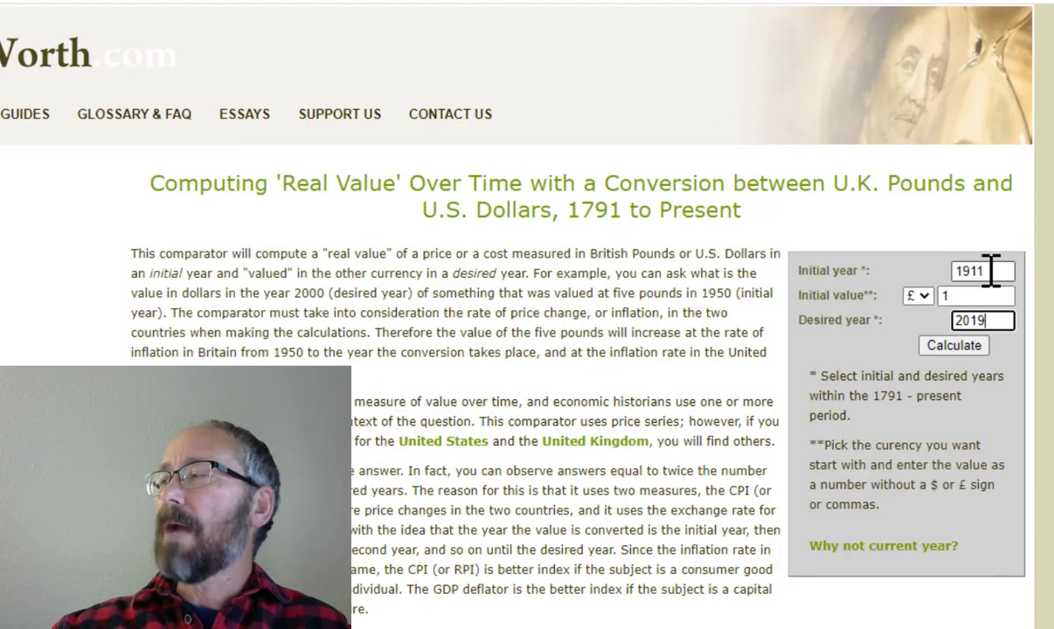
pyautogui.click(997, 271)
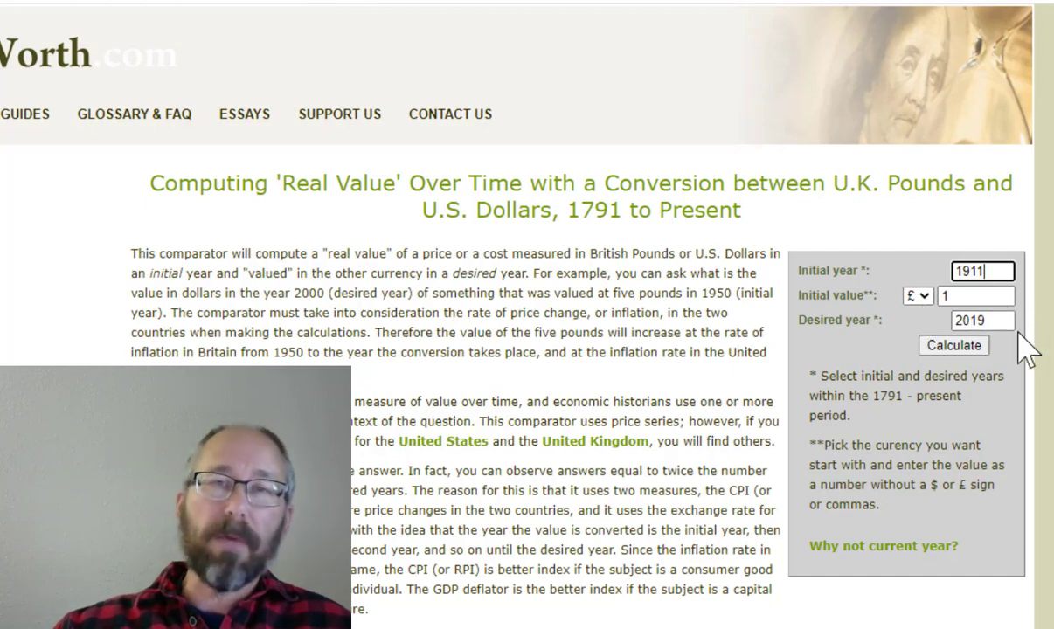
pyautogui.click(954, 345)
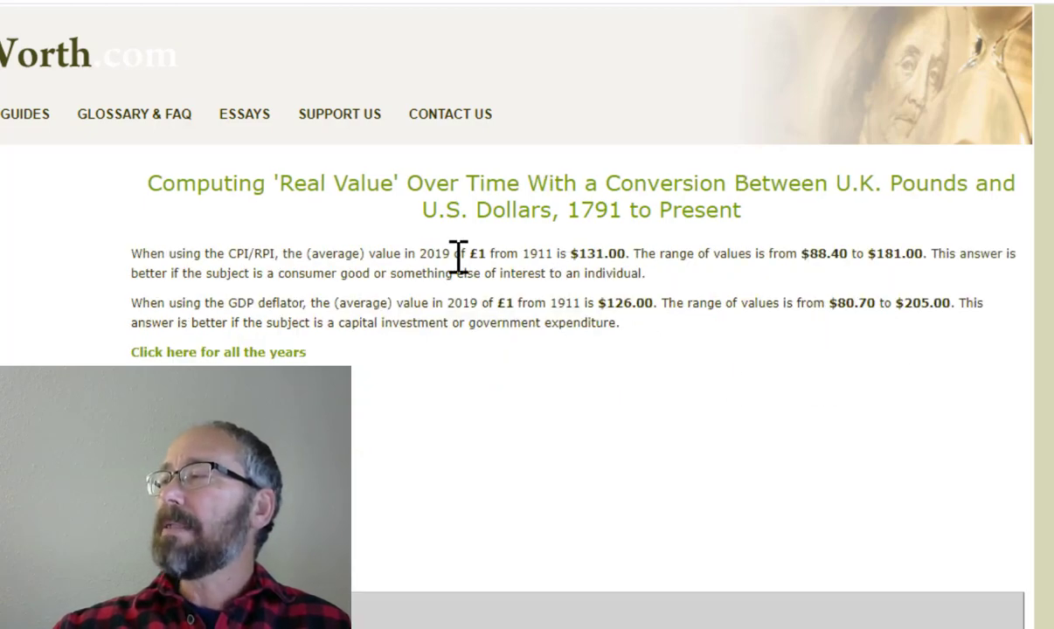
pyautogui.moveTo(402, 258); pyautogui.dragTo(640, 253)
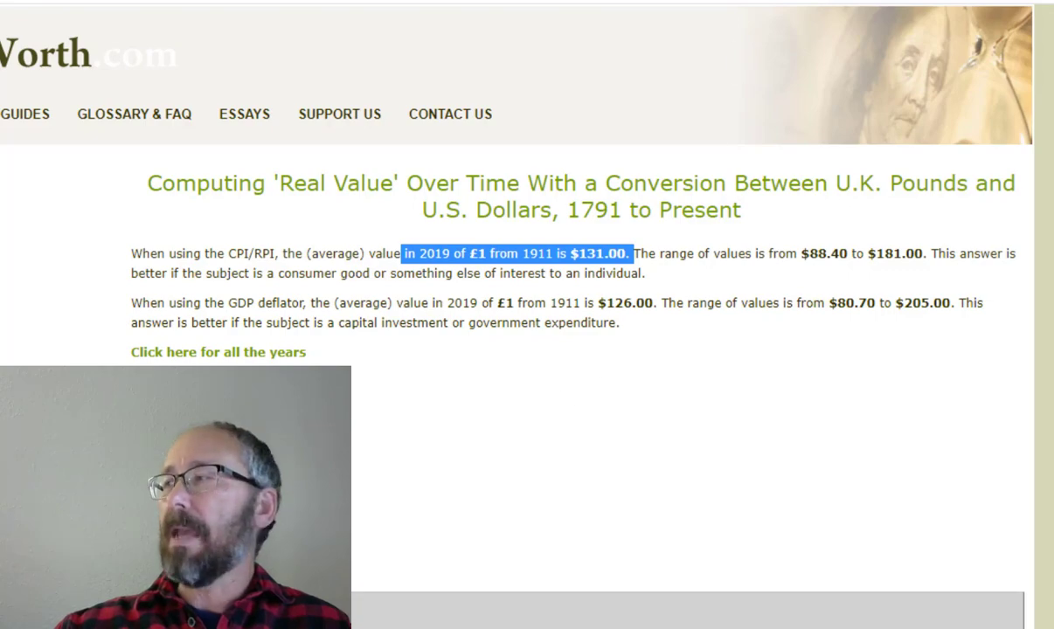
# Switch back to Excel and enter the conversion rate 131 in AA16, formatted in the dollar accounting format.
pyautogui.hotkey('alt', 'Tab')
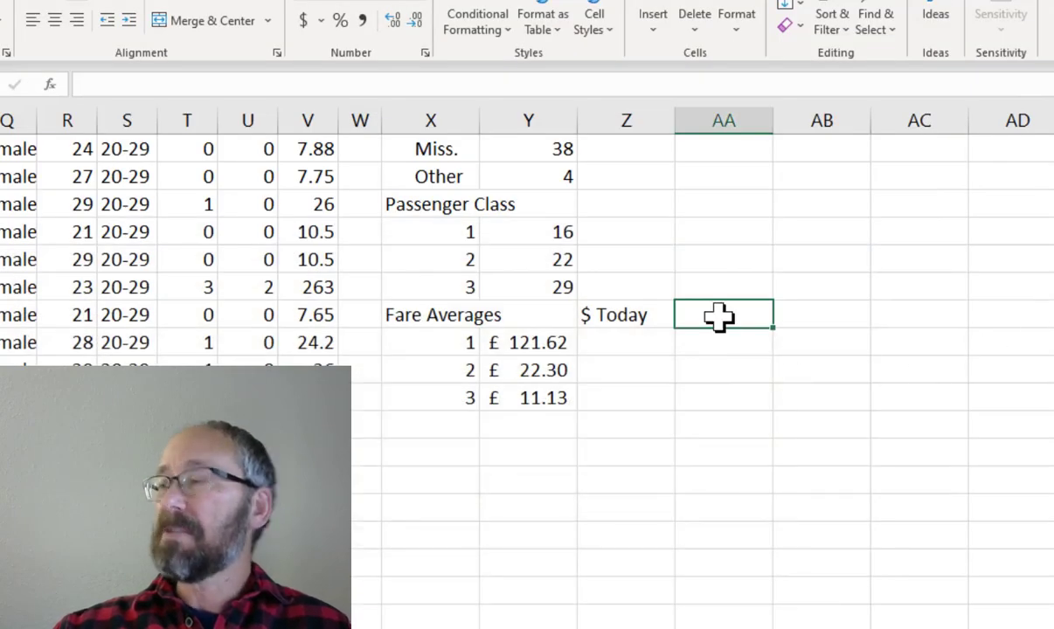
pyautogui.write('131')
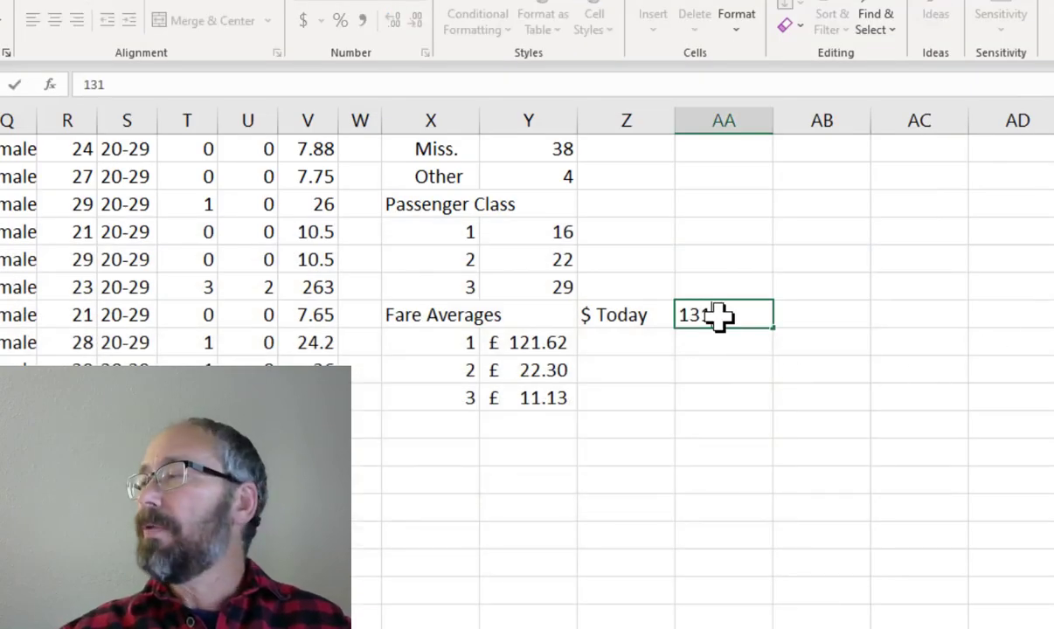
pyautogui.press('Return')
pyautogui.click(718, 316)
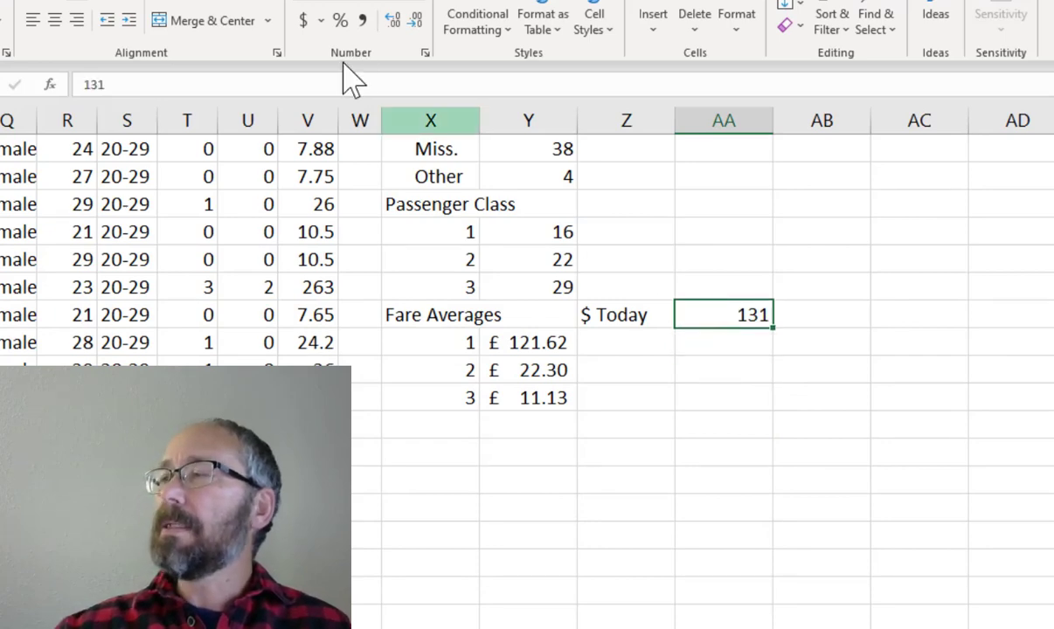
pyautogui.click(302, 21)
# Enter the formula =Y17*$AA$16 in Z17 to convert the class 1 fare average to today's dollars.
pyautogui.click(612, 344)
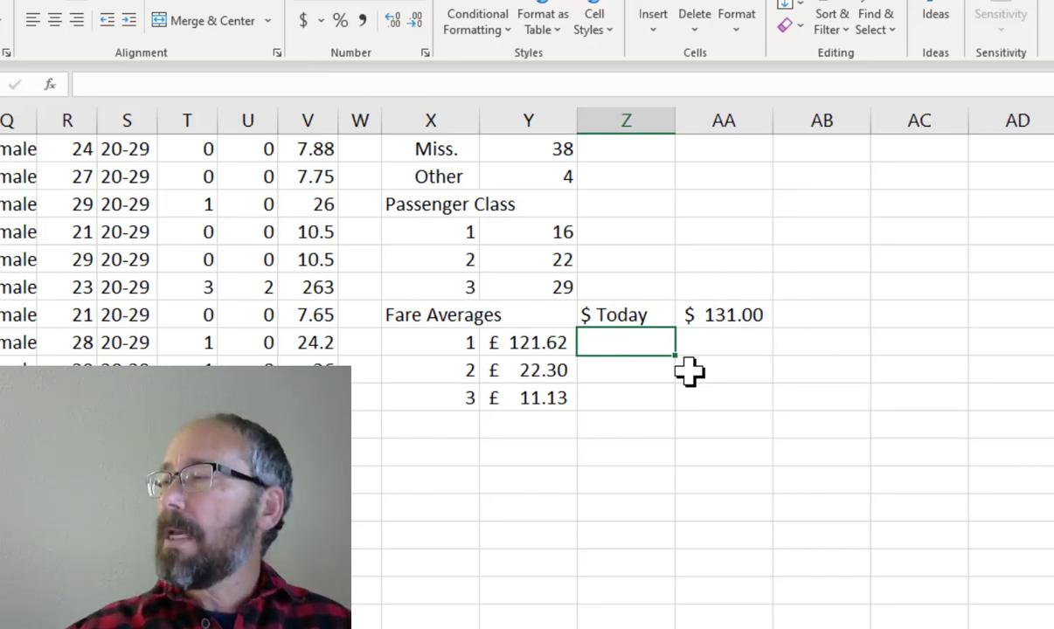
pyautogui.write('=Y')
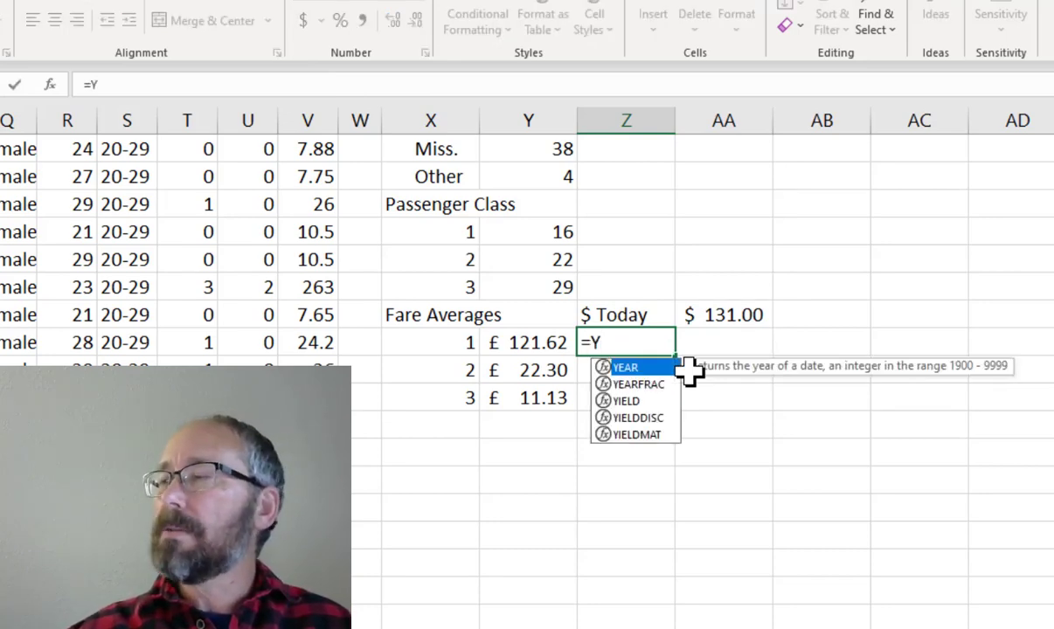
pyautogui.write('17*')
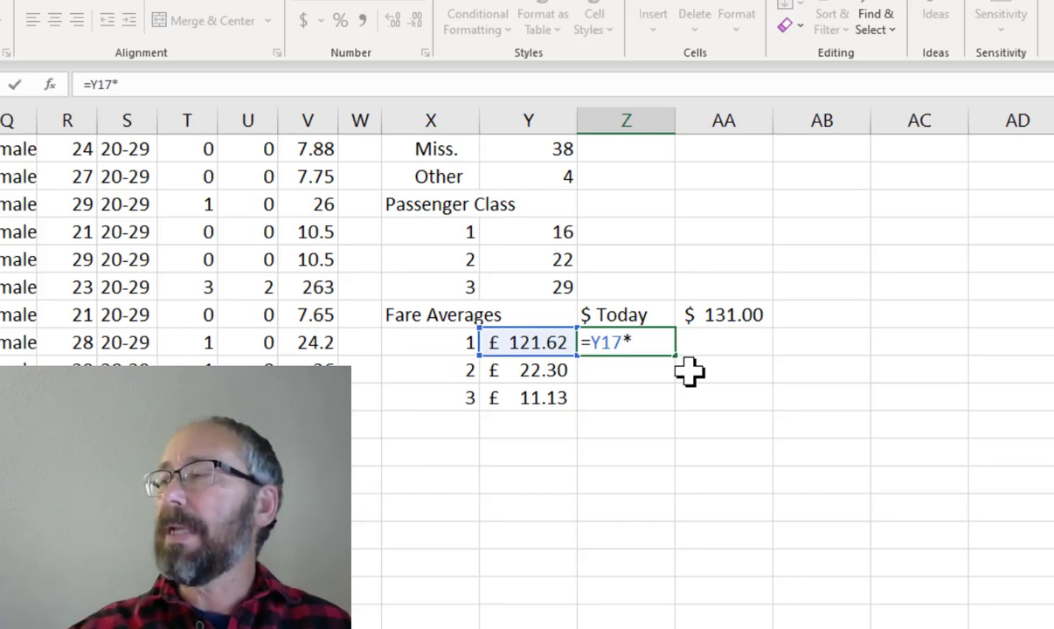
pyautogui.write('$AA')
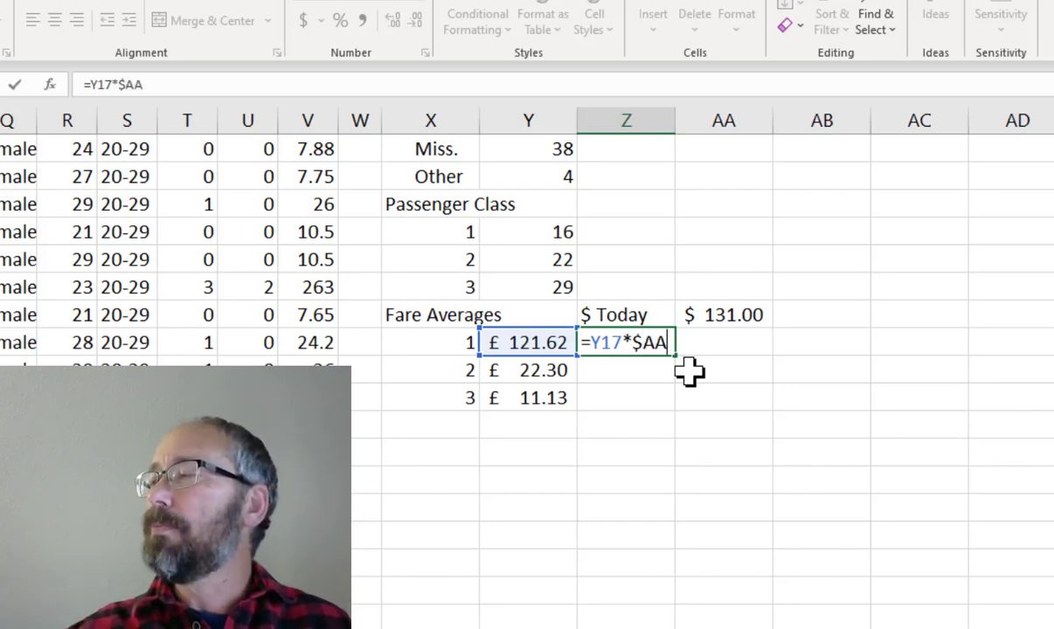
pyautogui.write('$1')
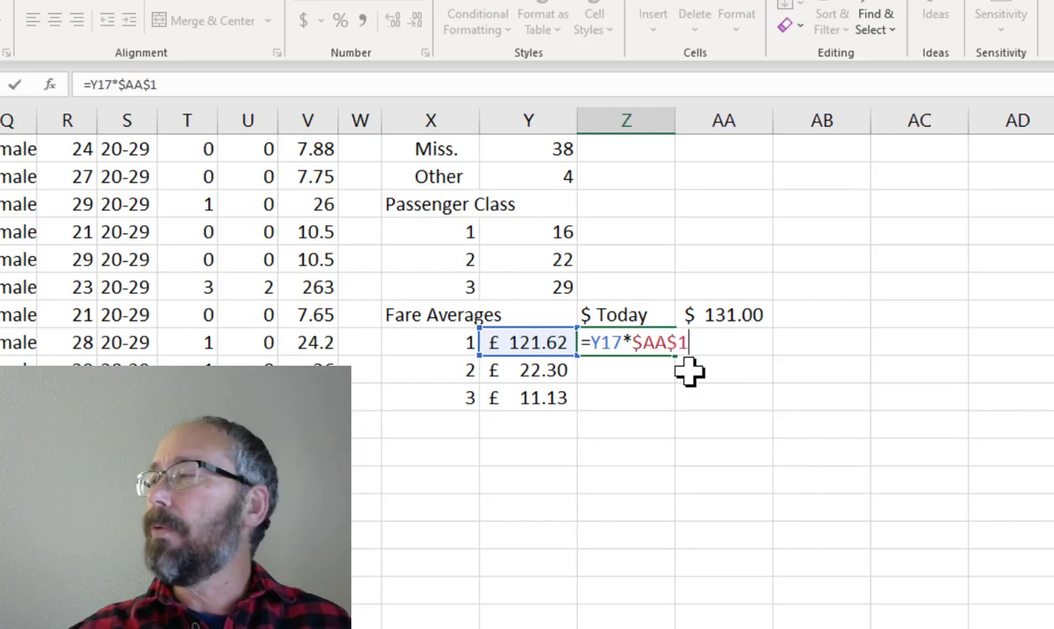
pyautogui.write('6)')
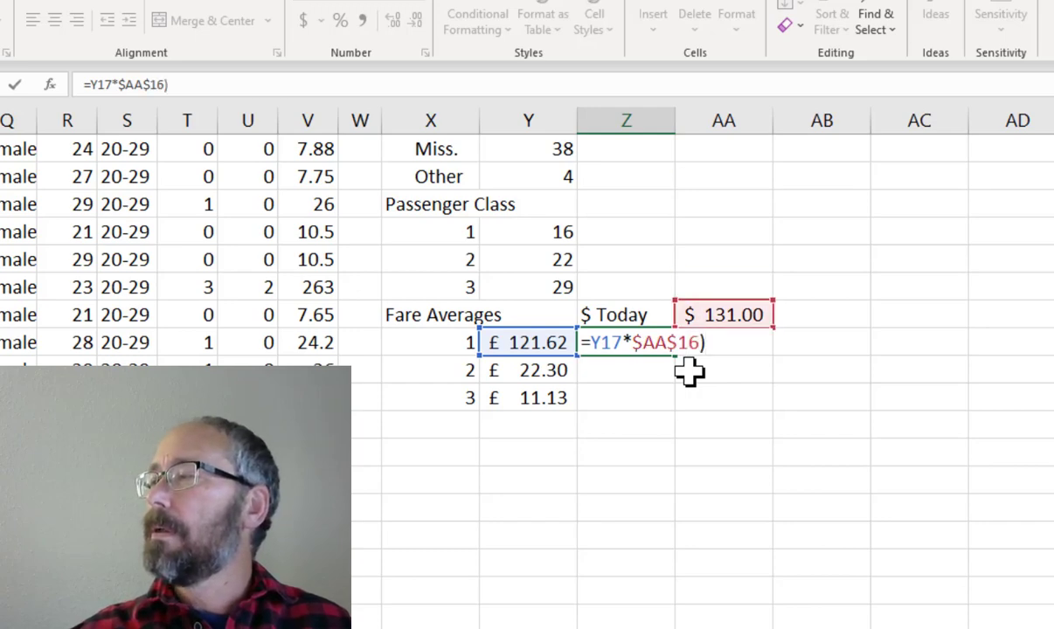
pyautogui.press('BackSpace')
pyautogui.press('Return')
# Format Z17 in the dollar accounting format and fill it down to Z19 for classes 2 and 3.
pyautogui.press('Up')
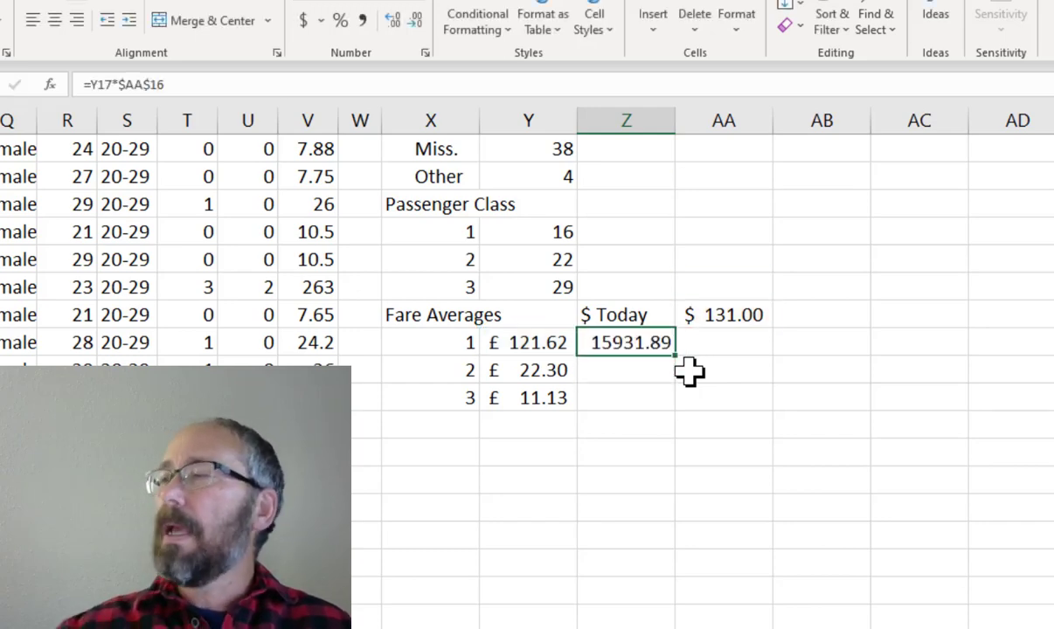
pyautogui.click(303, 21)
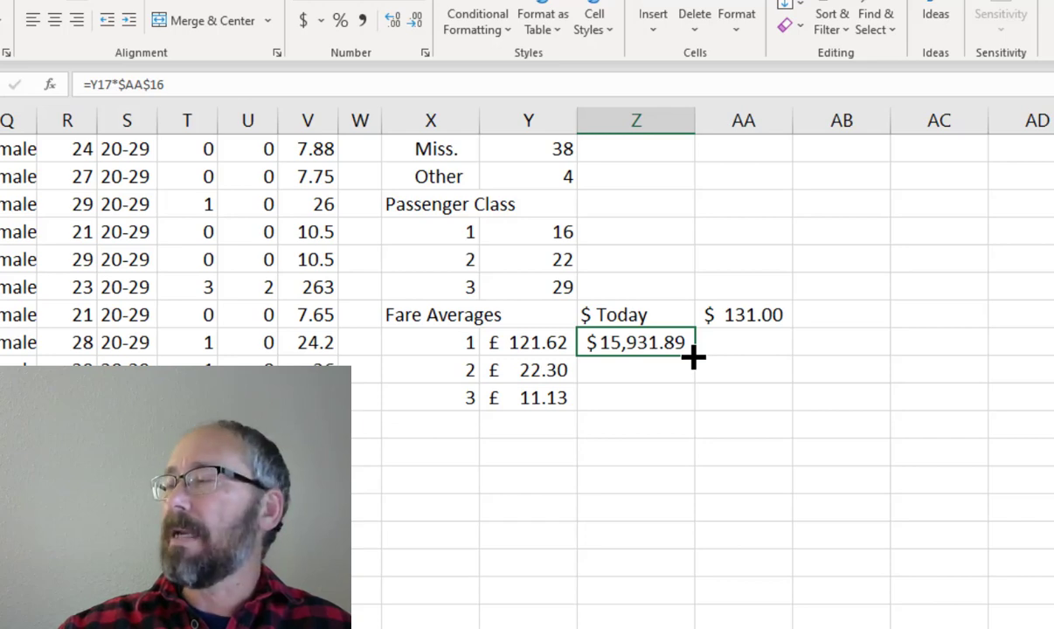
pyautogui.moveTo(693, 357); pyautogui.dragTo(691, 409)
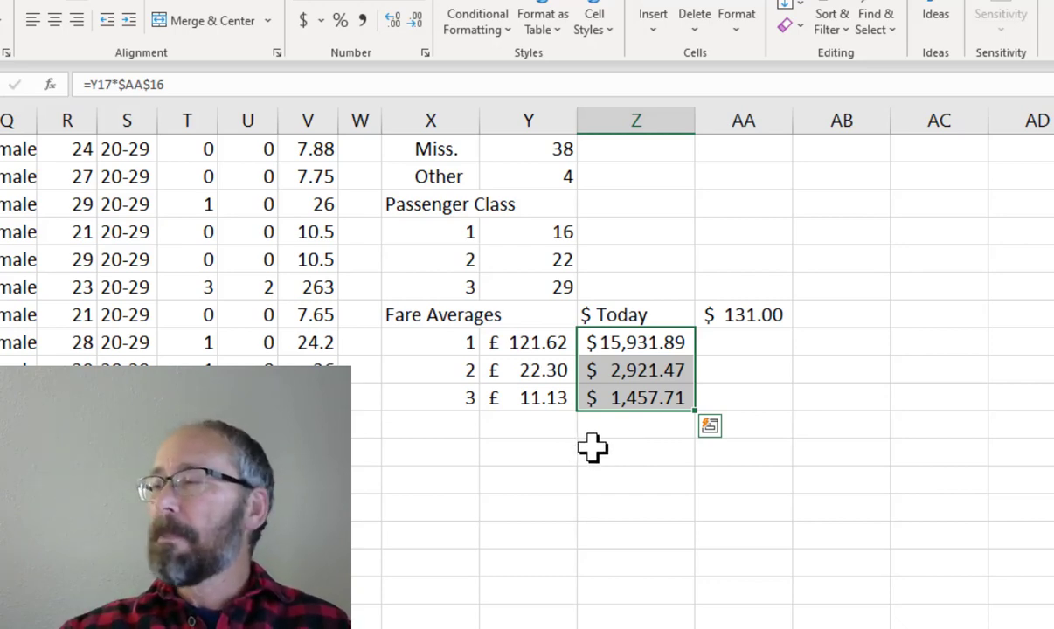
# Enter the heading "First Class and Title" in X20, below the fare averages.
pyautogui.click(418, 428)
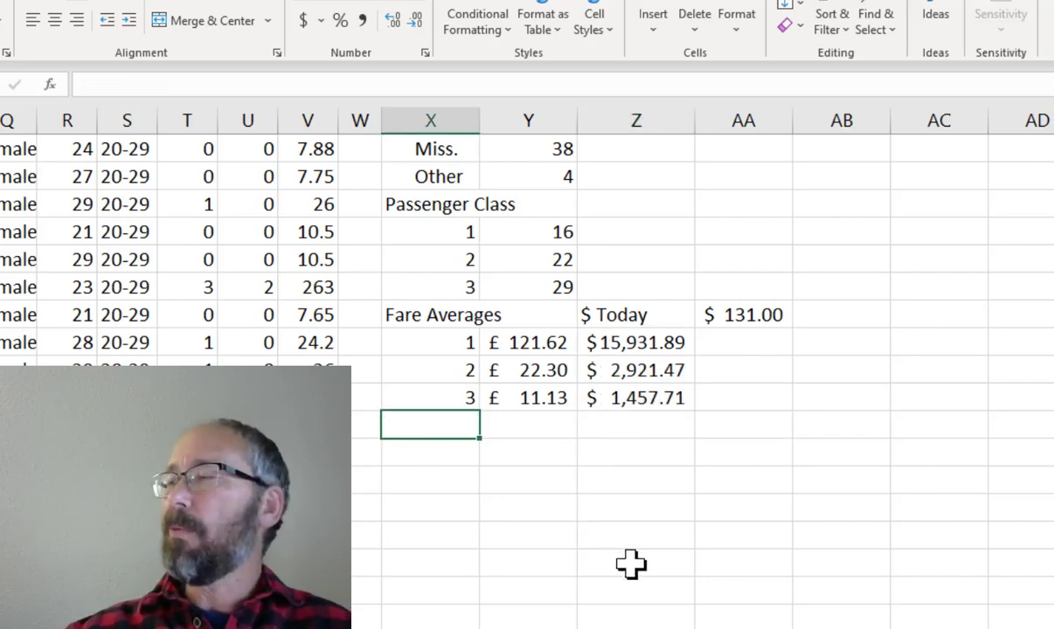
pyautogui.scroll(1, 555, 237)
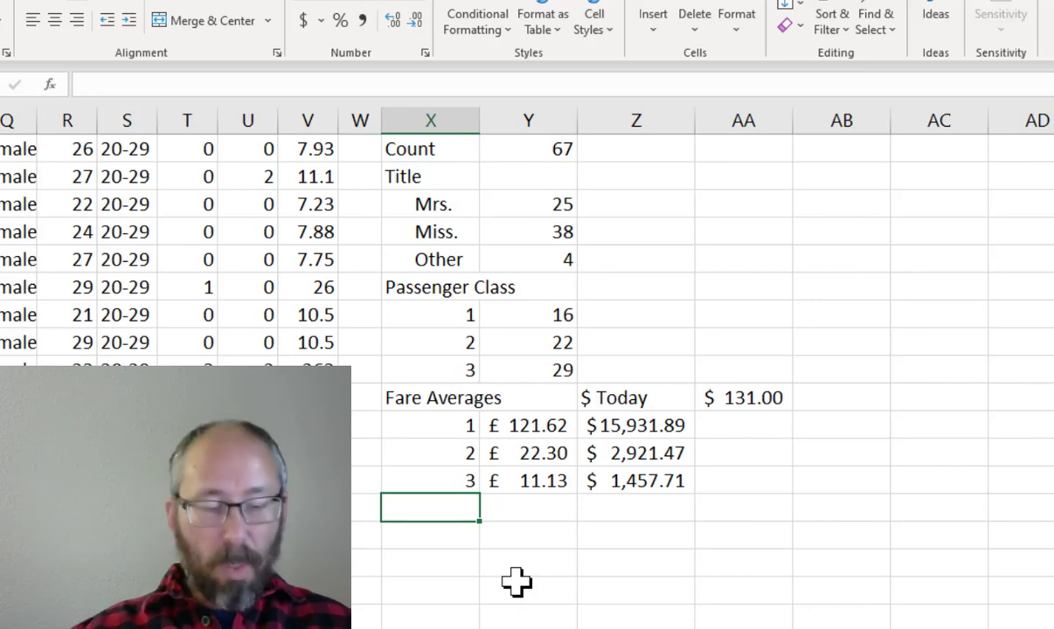
pyautogui.write('Fir')
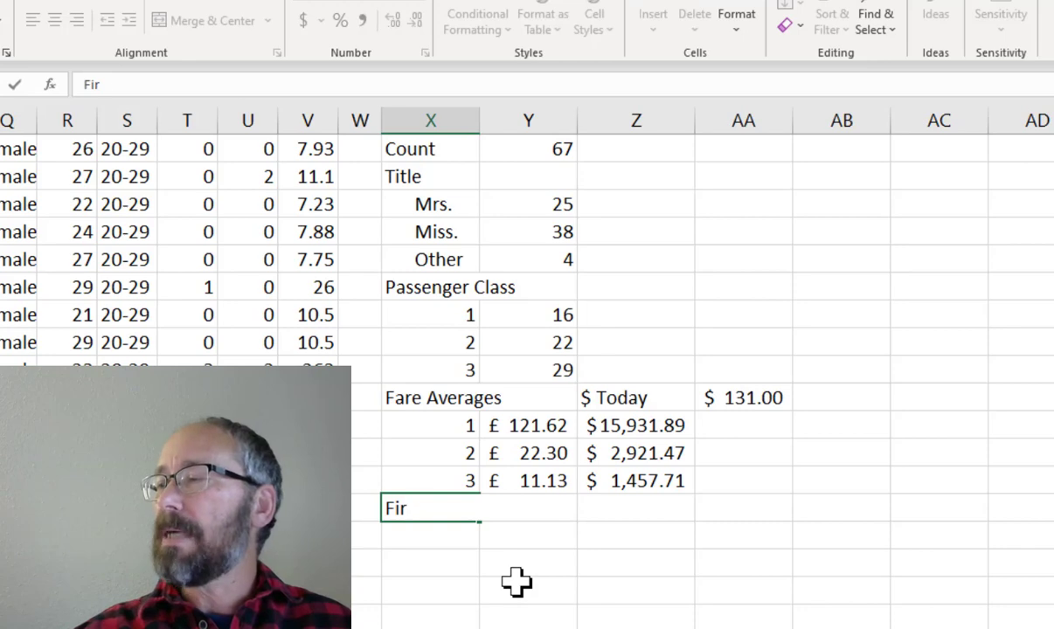
pyautogui.write('st Cal')
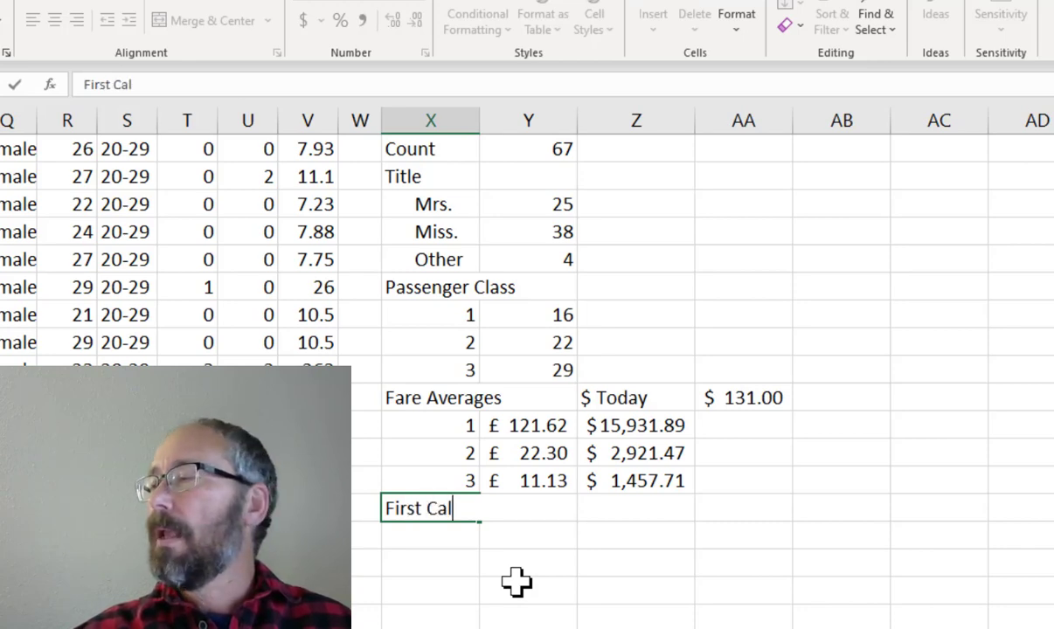
pyautogui.press('BackSpace')
pyautogui.press('BackSpace')
pyautogui.write('lass and Title')
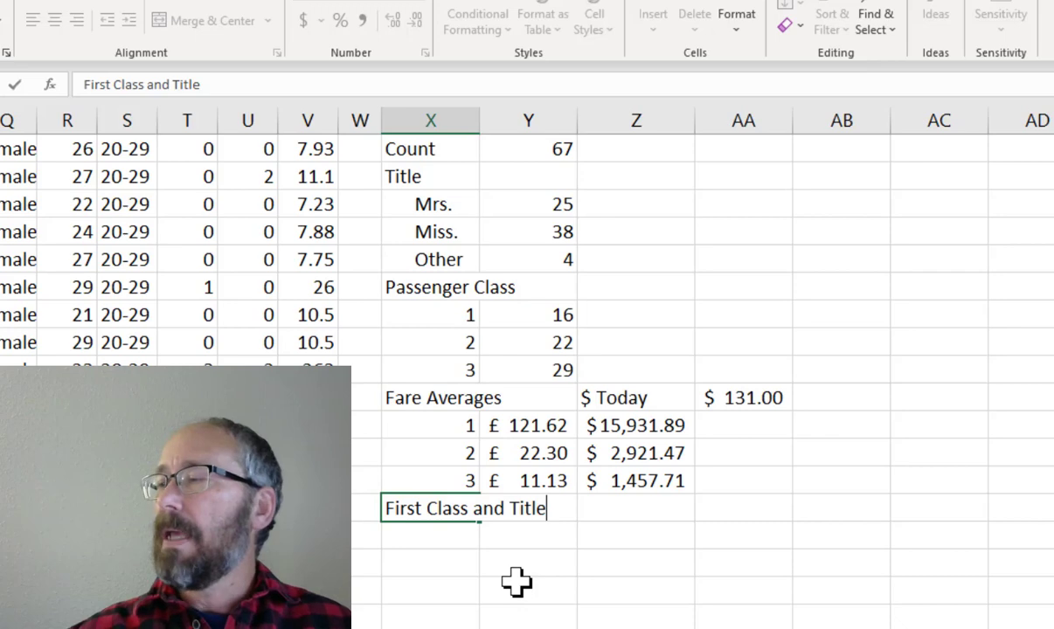
pyautogui.press('Return')
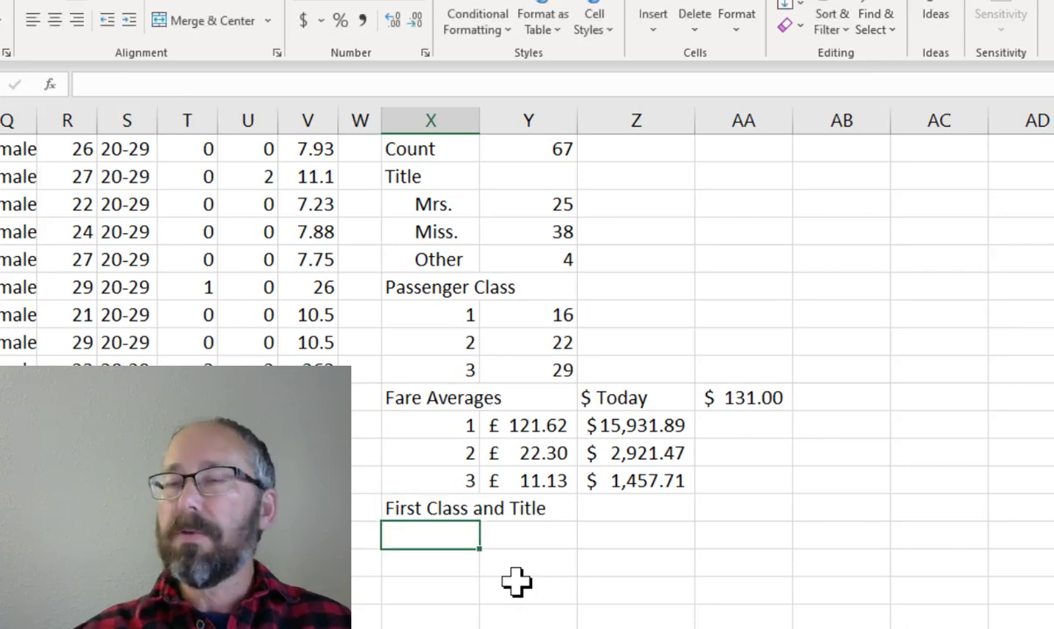
# Enter the labels Mrs., Miss. and Other in X21:X23 under the First Class and Title heading.
pyautogui.write('Mrs.')
pyautogui.press('Return')
pyautogui.write('Miss.')
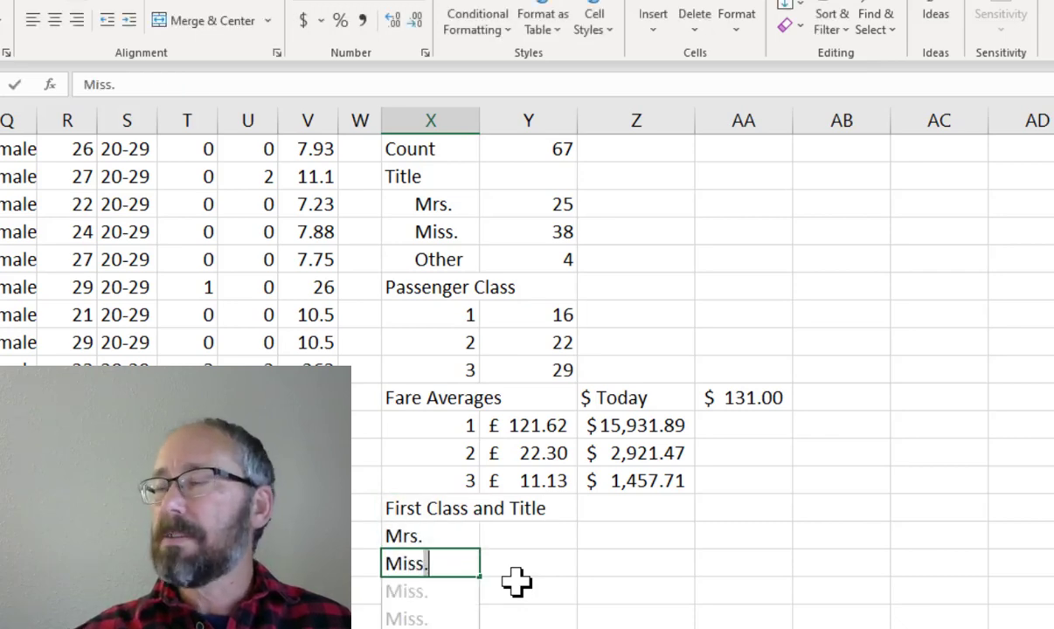
pyautogui.press('Return')
pyautogui.write('Other')
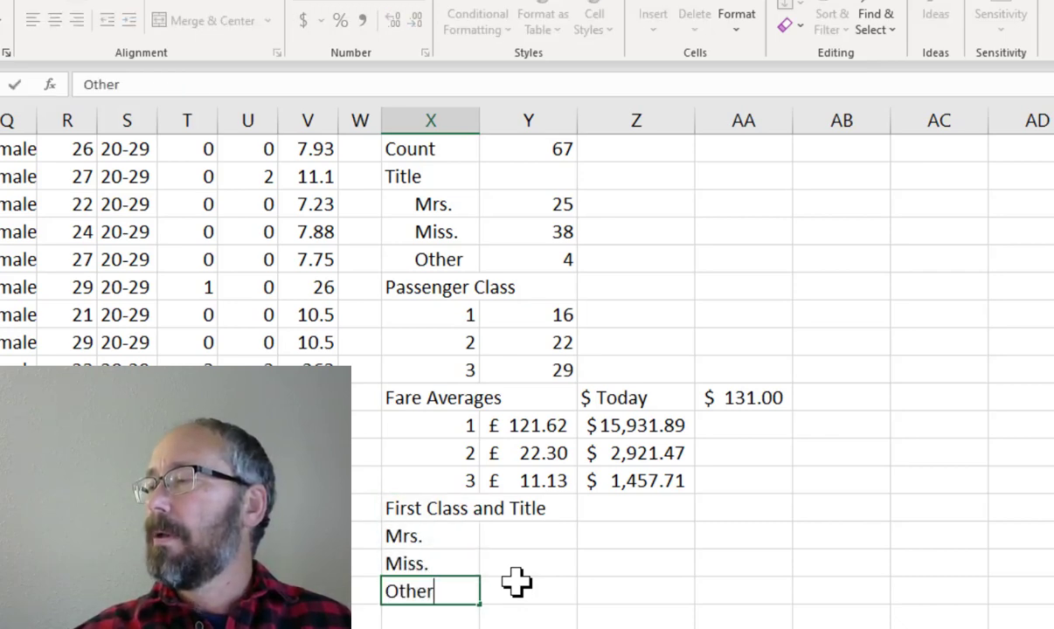
pyautogui.press('Return')
# Indent the Mrs., Miss. and Other labels in X21:X23.
pyautogui.moveTo(430, 537); pyautogui.dragTo(419, 587)
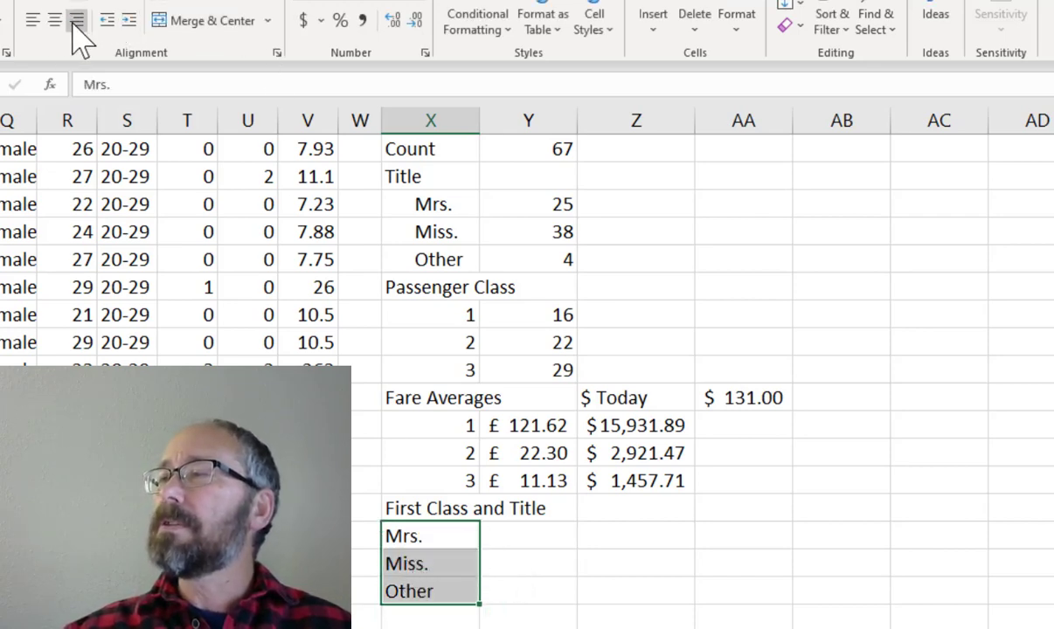
pyautogui.click(129, 20)
pyautogui.click(567, 609)
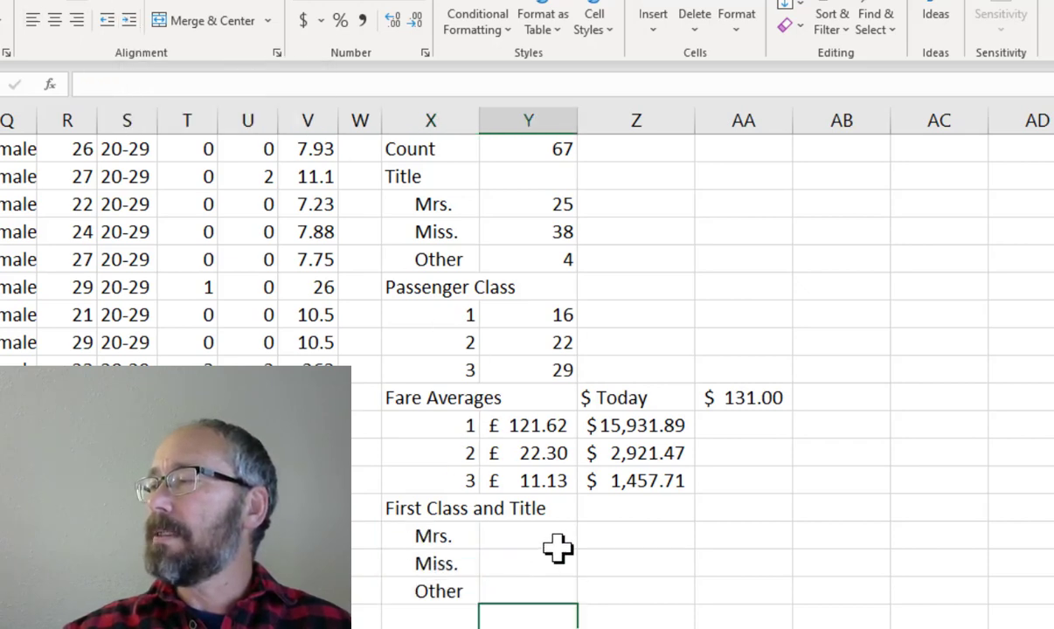
pyautogui.click(548, 540)
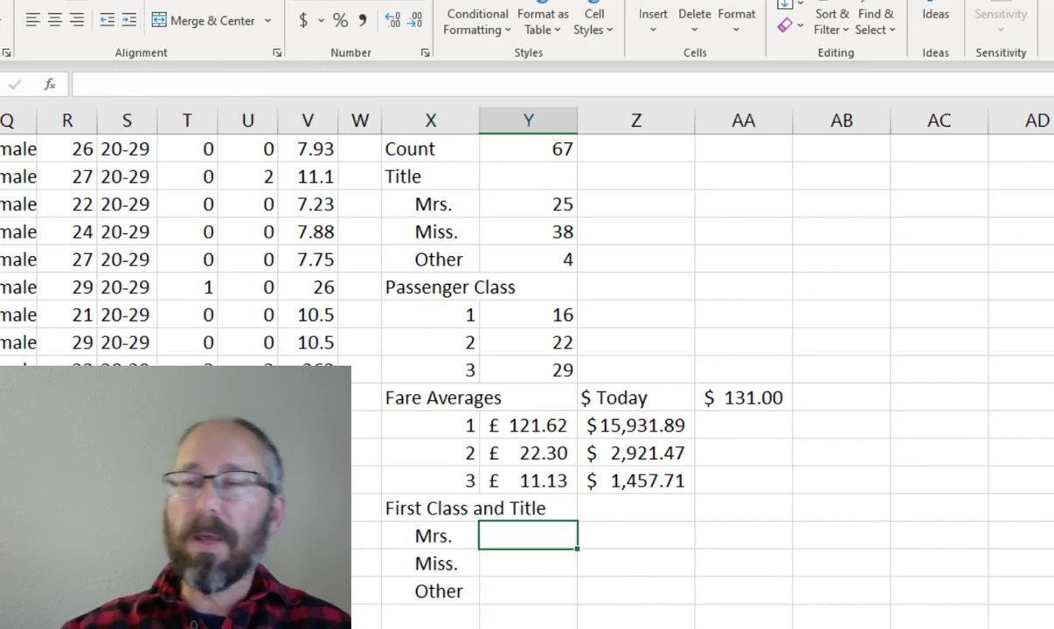
pyautogui.click(1, 314)
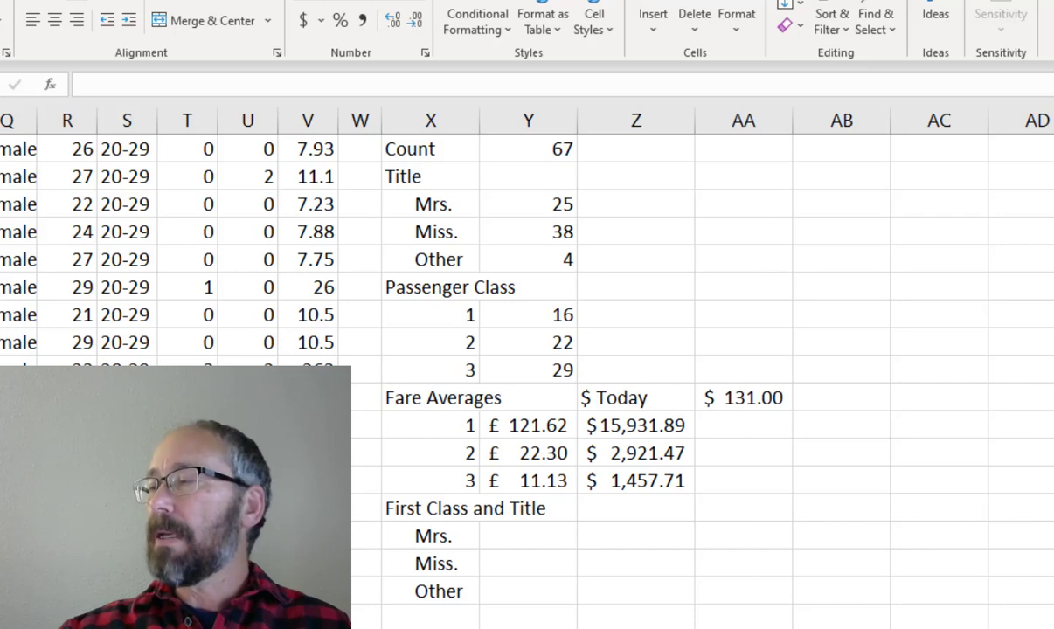
# Start a COUNTIFS formula in Y21 for Mrs., with the class range N7:N73 and the criterion 1.
pyautogui.click(513, 535)
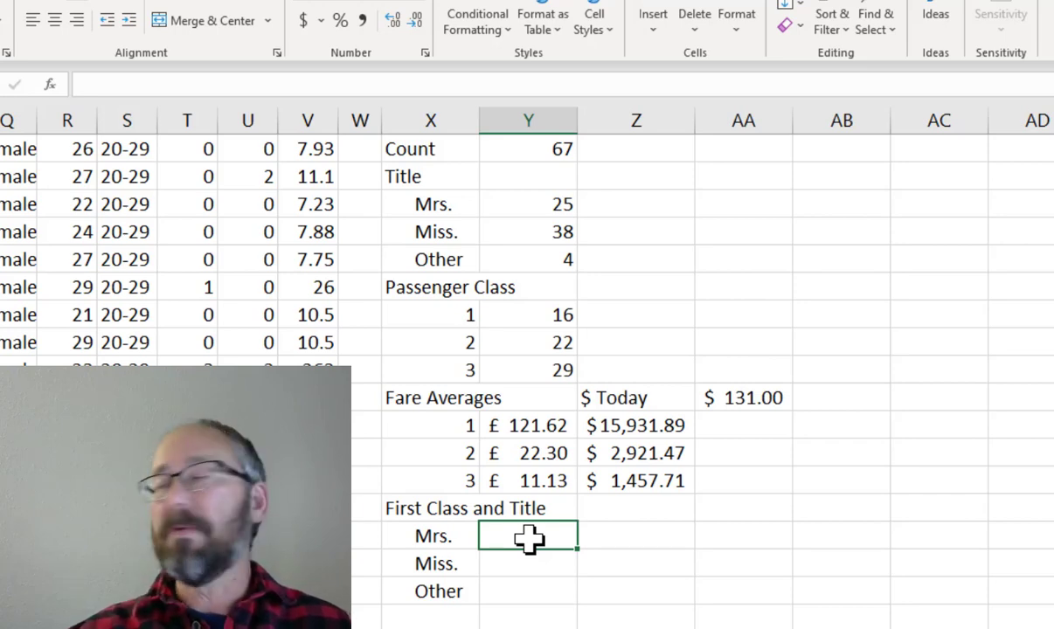
pyautogui.write('=c')
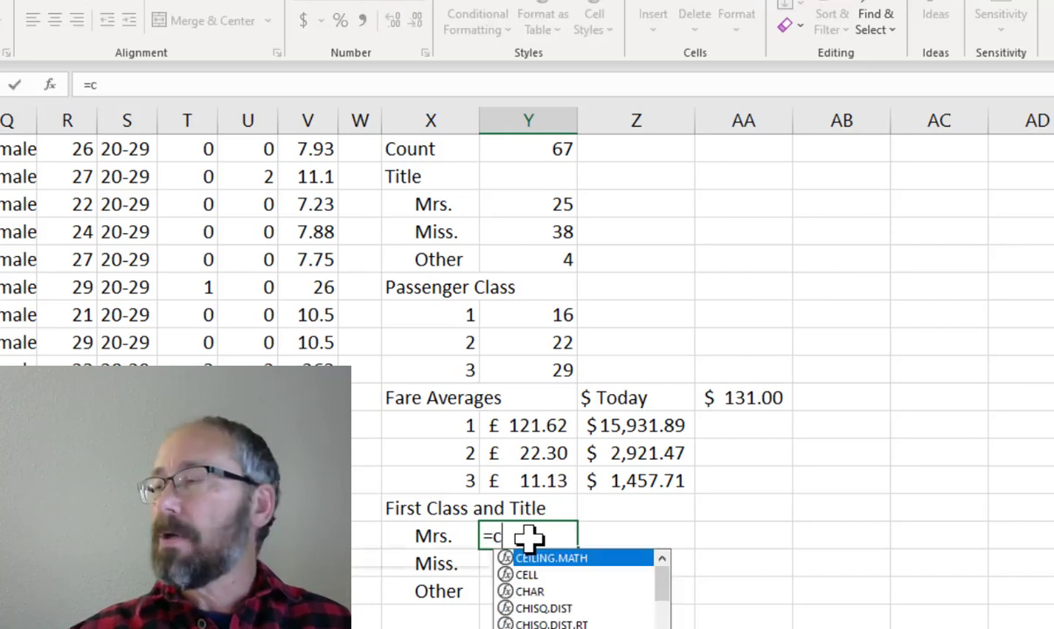
pyautogui.write('ountifs')
pyautogui.press('Tab')
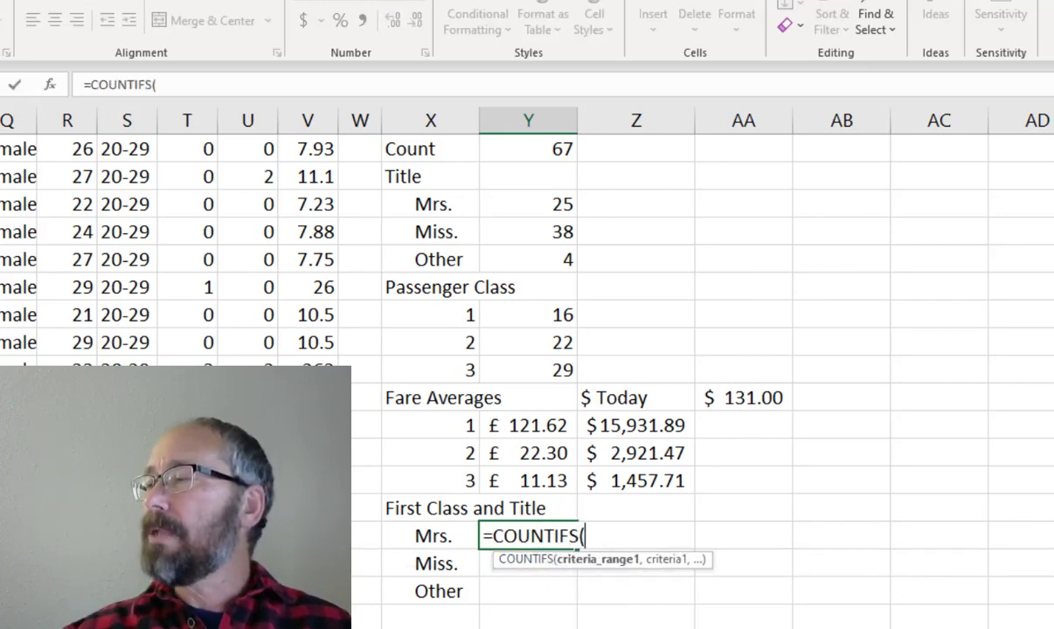
pyautogui.scroll(2, 612, 349)
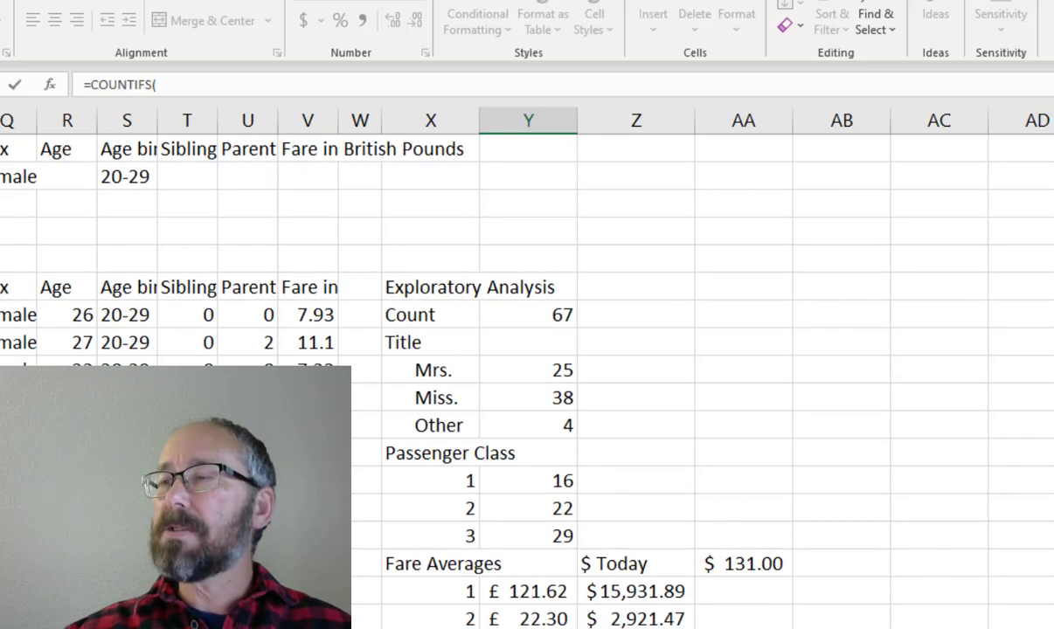
pyautogui.write('N7')
pyautogui.hotkey('ctrl', 'shift', 'Down')
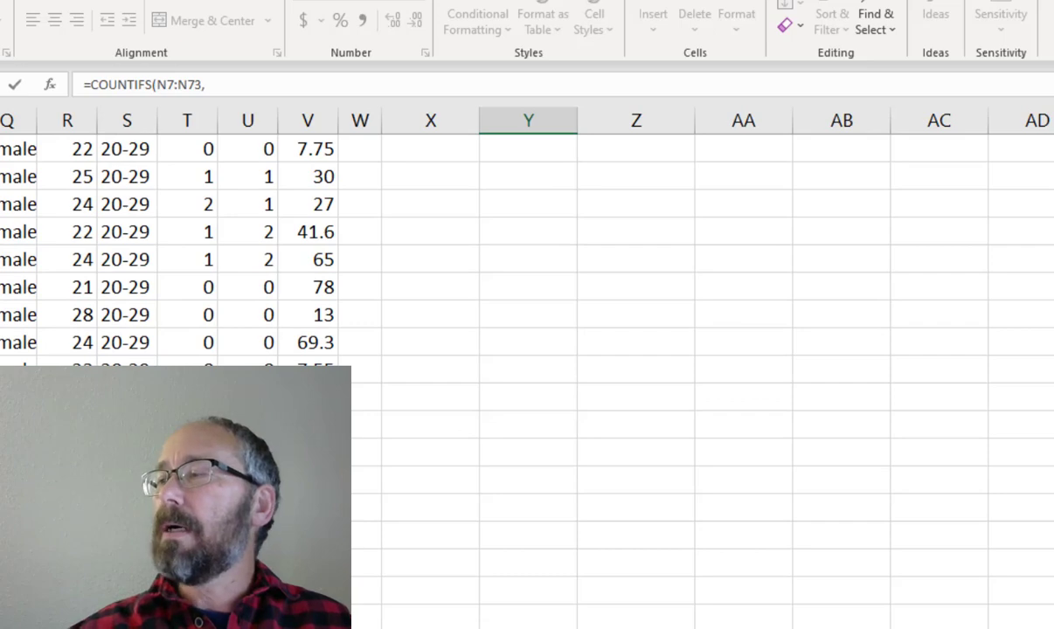
pyautogui.scroll(15, 447, 475)
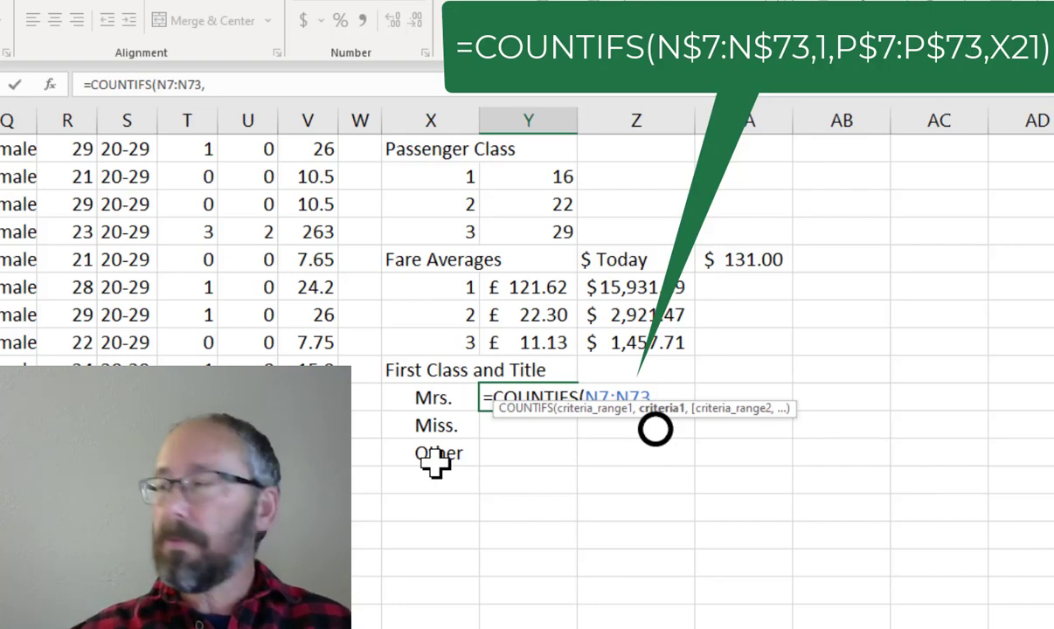
pyautogui.write('1,')
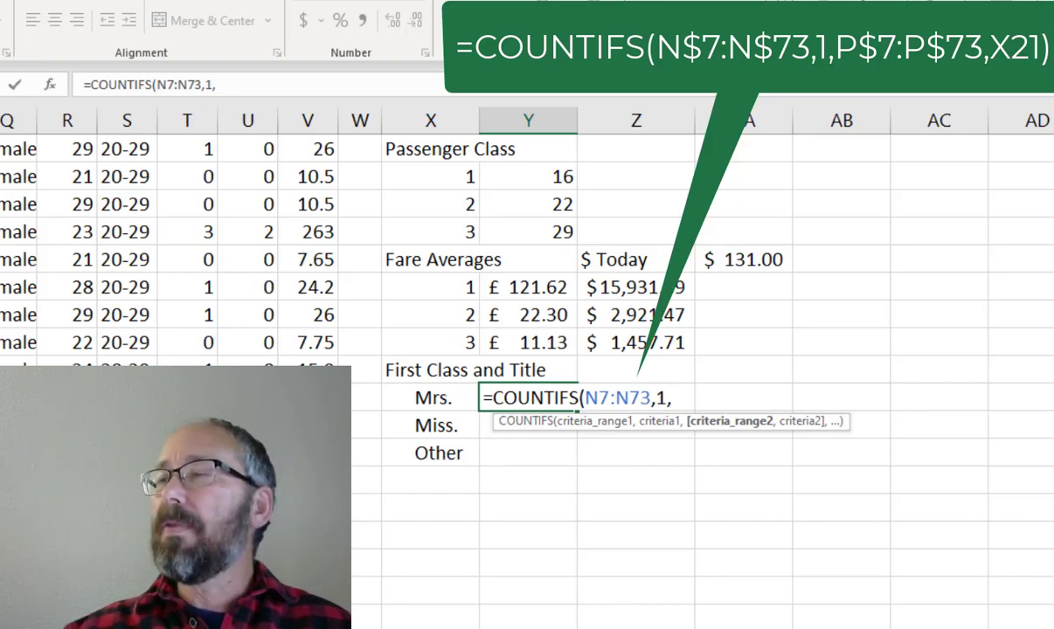
# Complete the Y21 COUNTIFS formula with the title range P7:P73 and the criterion X21.
pyautogui.scroll(1, 671, 513)
pyautogui.scroll(2, 671, 513)
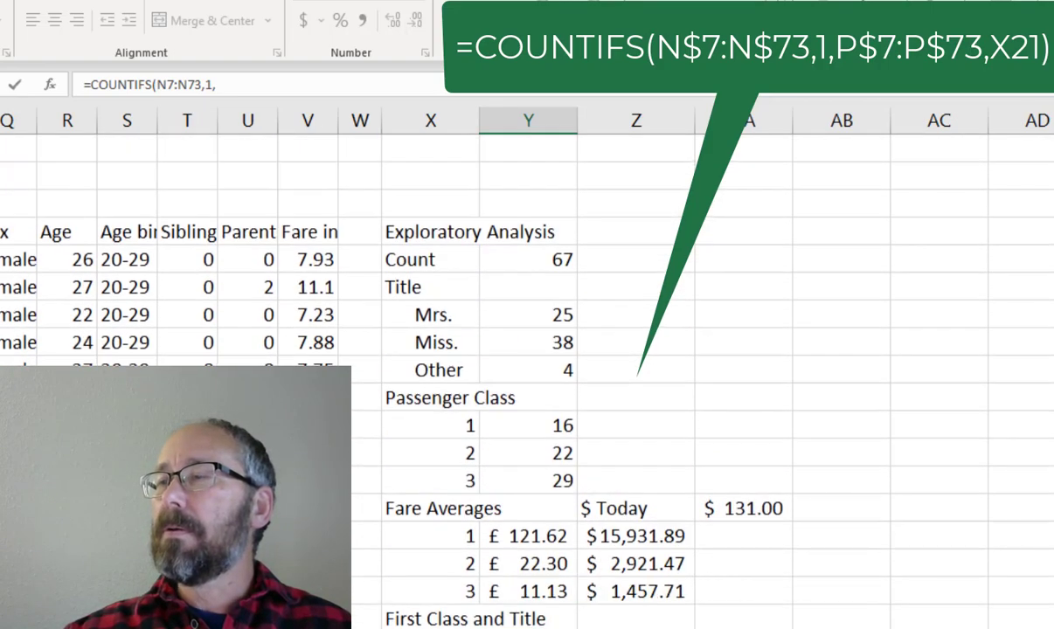
pyautogui.write('P7')
pyautogui.scroll(-1, 672, 513)
pyautogui.hotkey('ctrl', 'shift', 'Down')
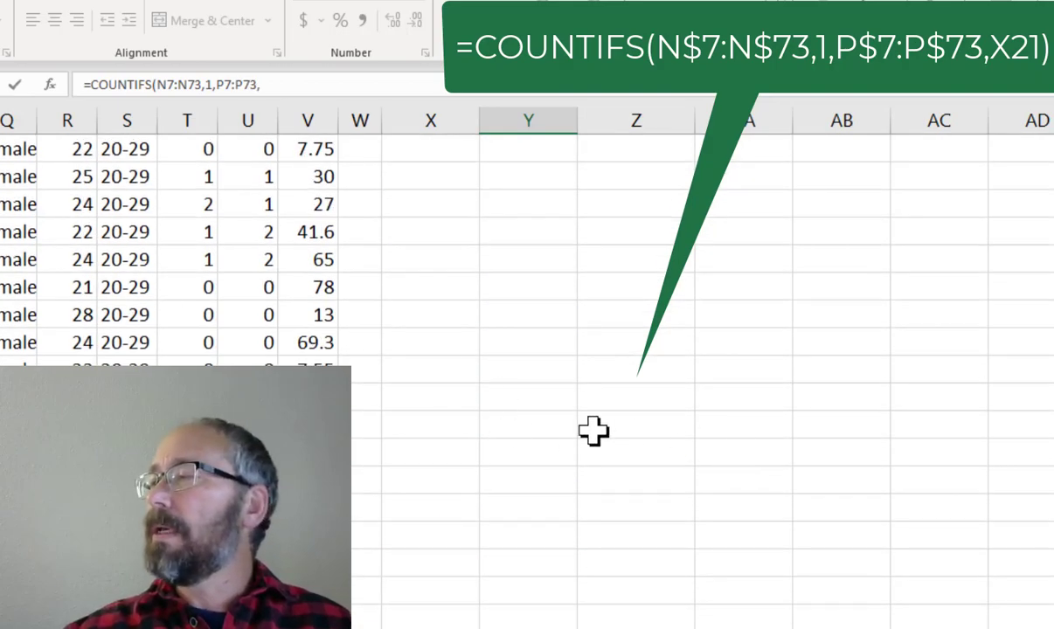
pyautogui.scroll(15, 593, 429)
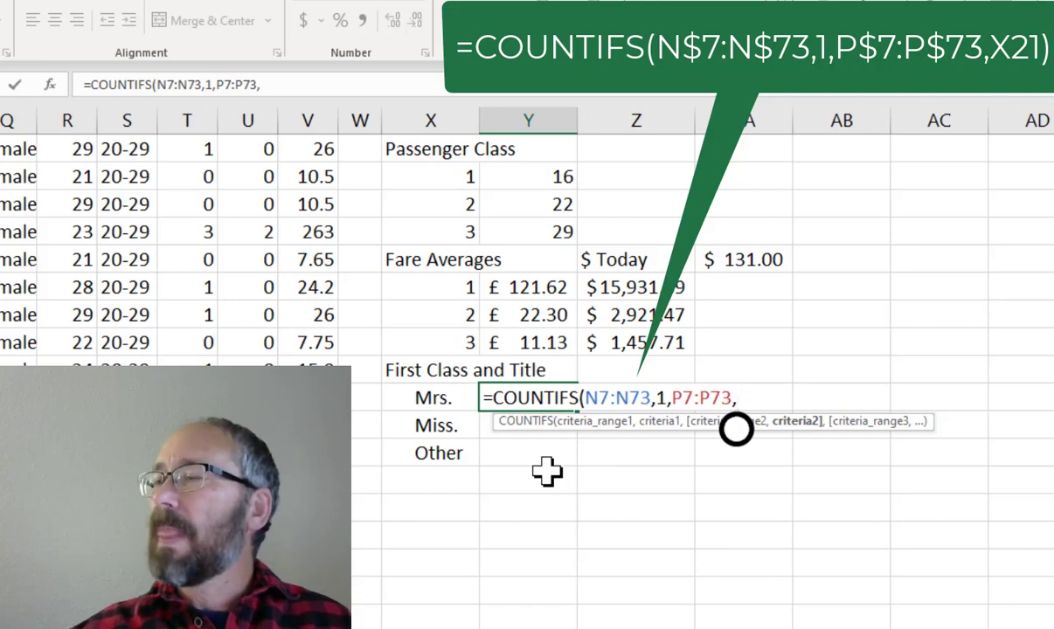
pyautogui.write('x21)')
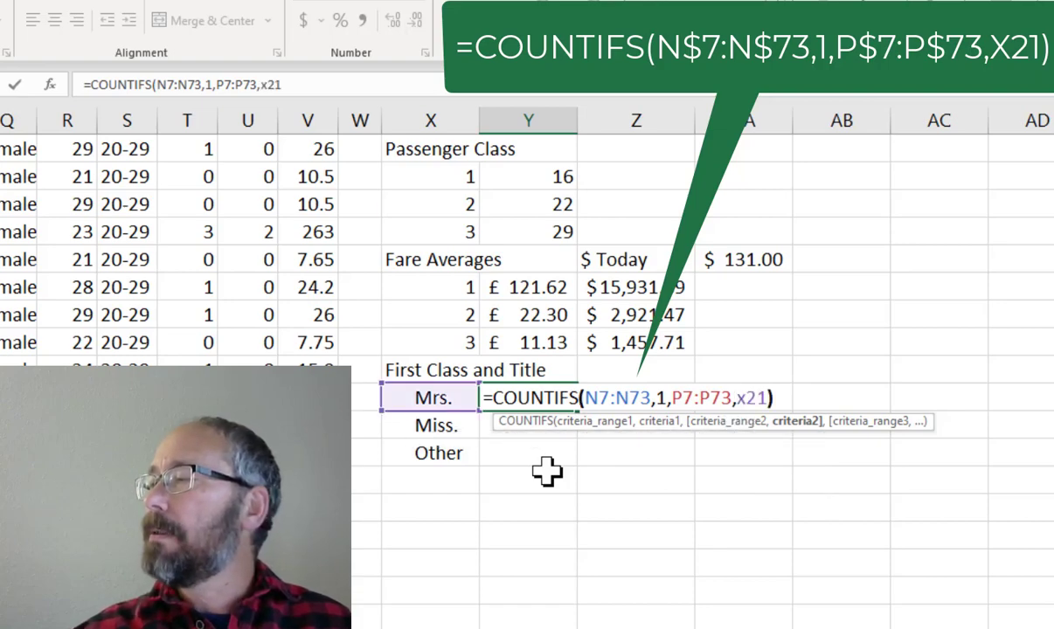
pyautogui.press('Return')
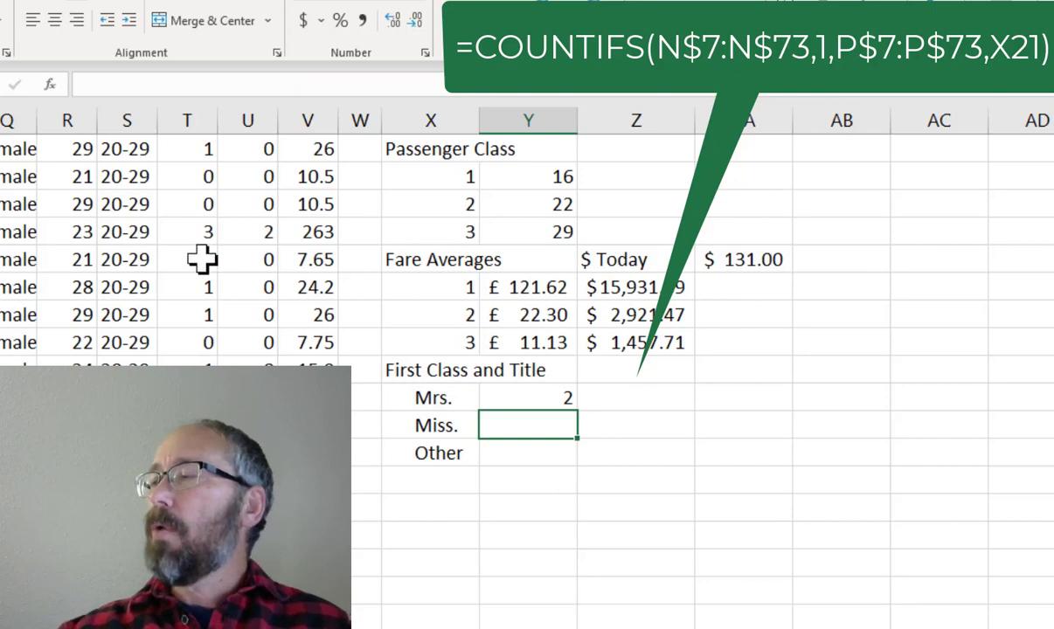
# Lock the rows of the class range in the Y21 formula as N$7:N$73.
pyautogui.click(527, 400)
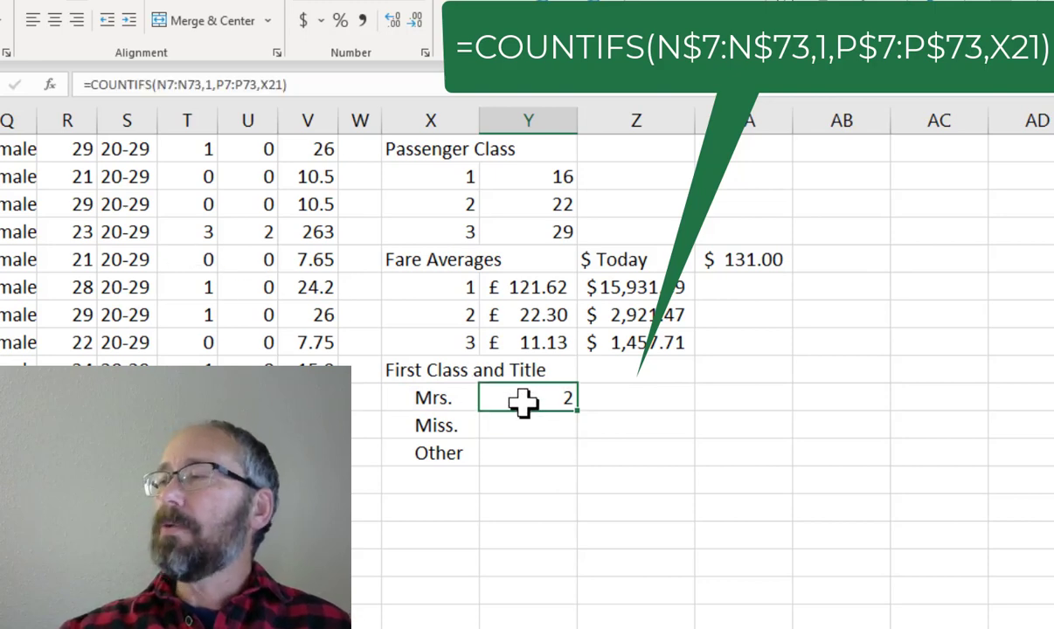
pyautogui.click(164, 84)
pyautogui.press('Right')
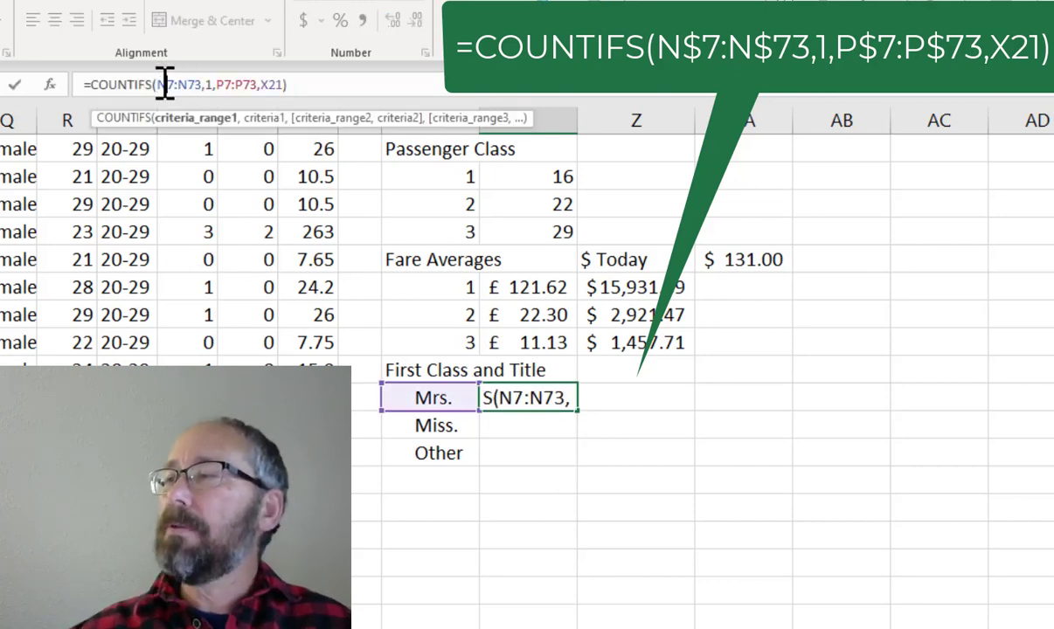
pyautogui.write('$')
pyautogui.press('Right')
pyautogui.press('Right')
pyautogui.press('Right')
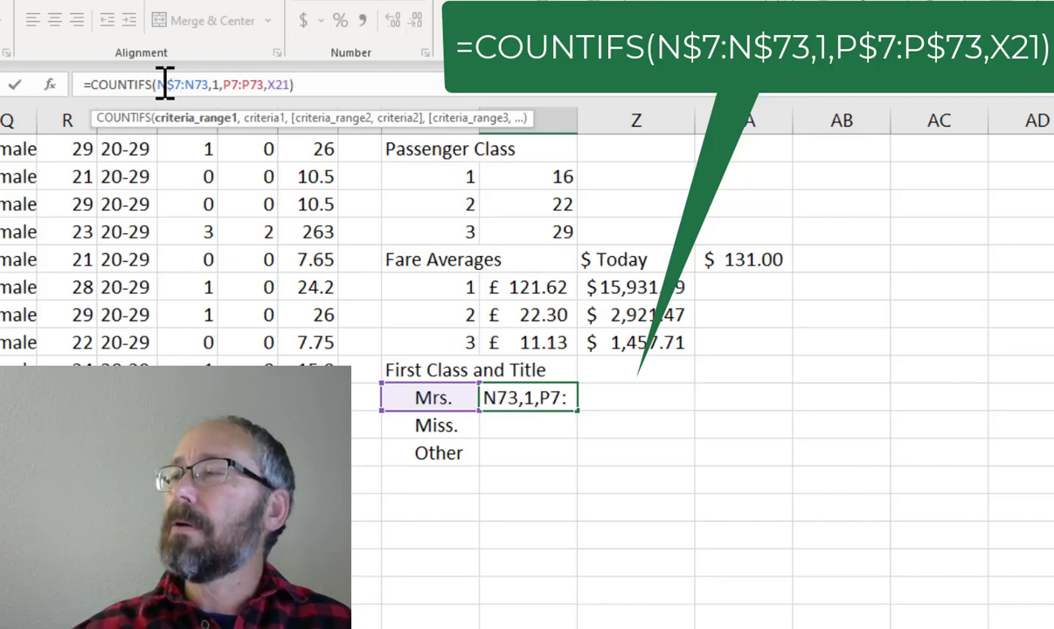
pyautogui.write('$')
# Lock the rows of the title range in the Y21 formula as P$7:P$73.
pyautogui.press('Right')
pyautogui.press('Right')
pyautogui.press('Right')
pyautogui.press('Right')
pyautogui.press('Right')
pyautogui.press('Right')
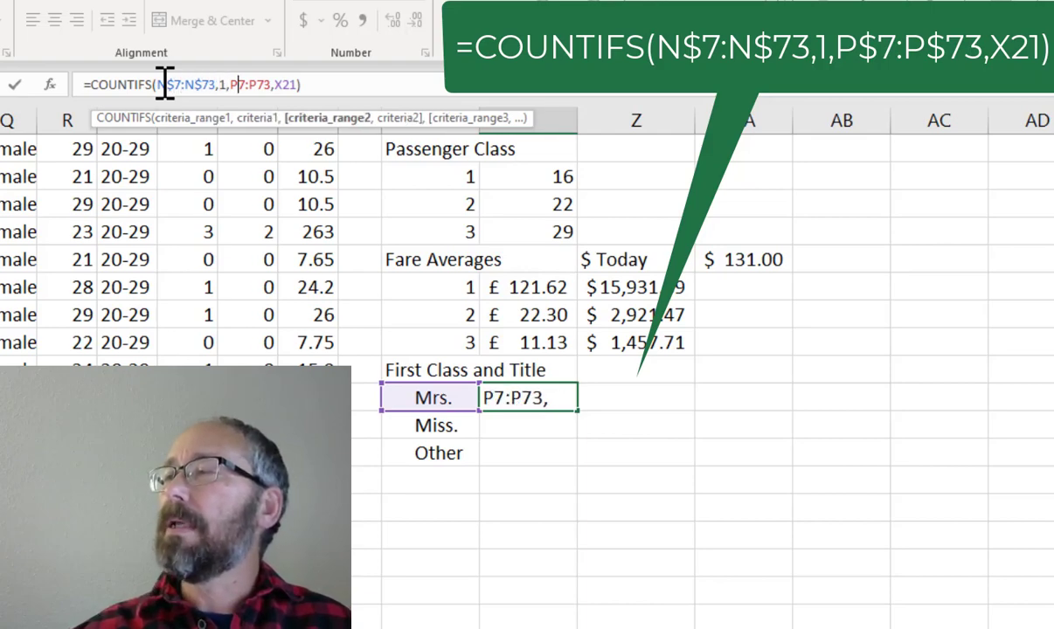
pyautogui.write('$')
pyautogui.press('Right')
pyautogui.press('Right')
pyautogui.press('Right')
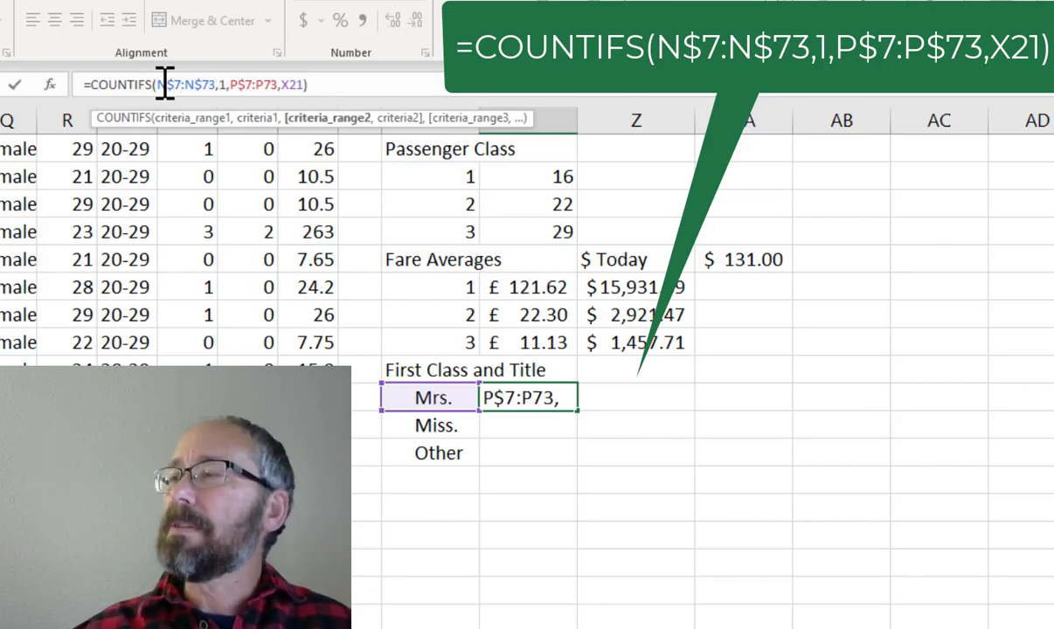
pyautogui.write('$')
pyautogui.press('Return')
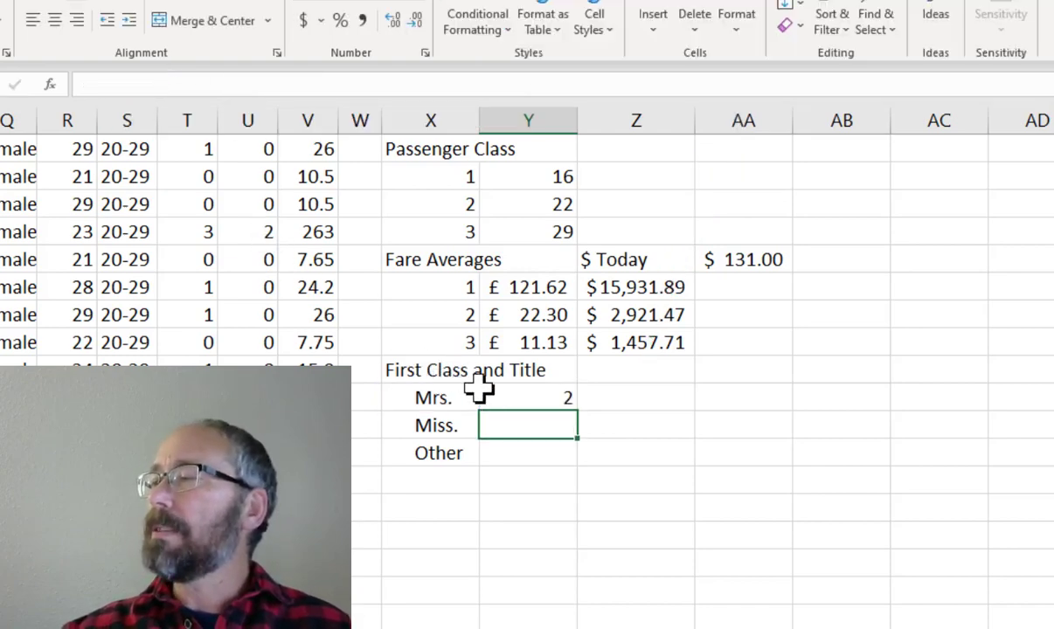
# Fill the Y21 formula down to Y23 for Miss. and Other, and check the copied formula.
pyautogui.click(529, 397)
pyautogui.moveTo(580, 414); pyautogui.dragTo(567, 462)
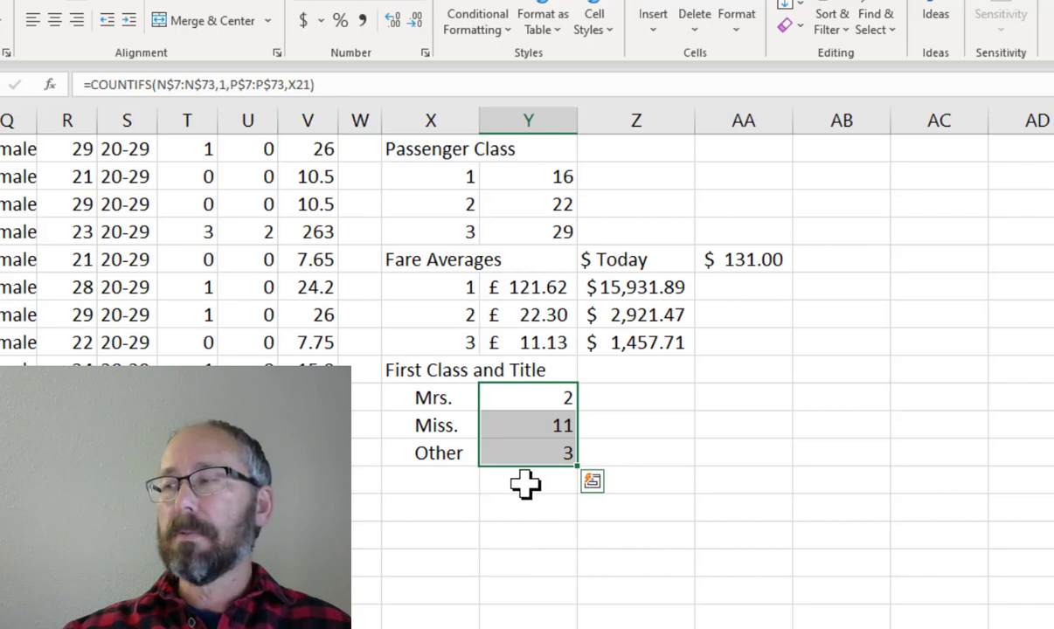
pyautogui.click(426, 425)
pyautogui.click(538, 428)
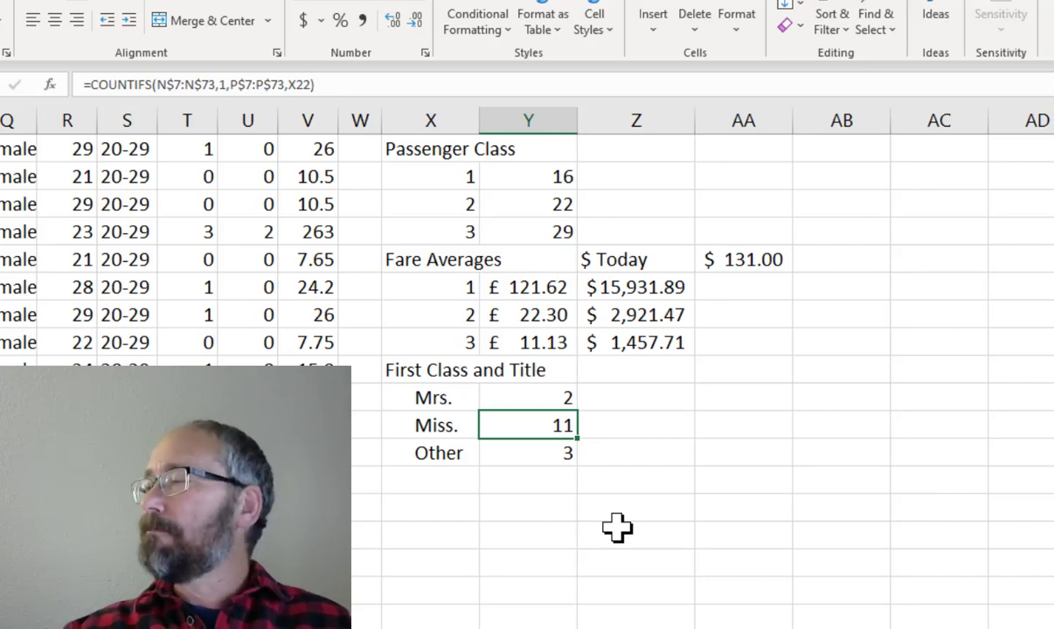
pyautogui.click(519, 397)
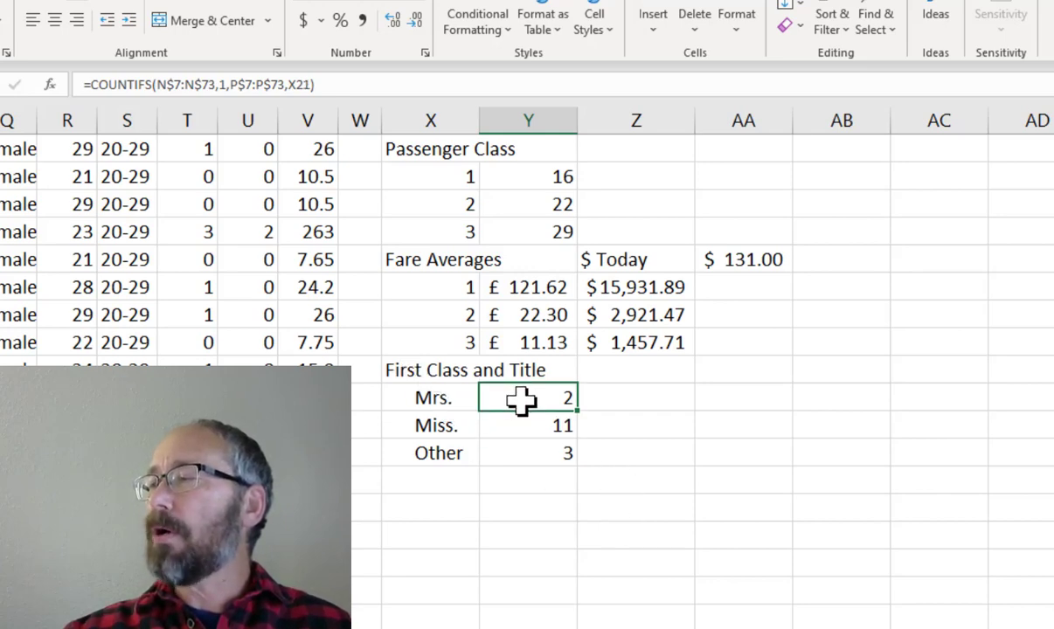
# Shorten the heading in X20 to "Class and Title".
pyautogui.click(421, 372)
pyautogui.click(107, 84)
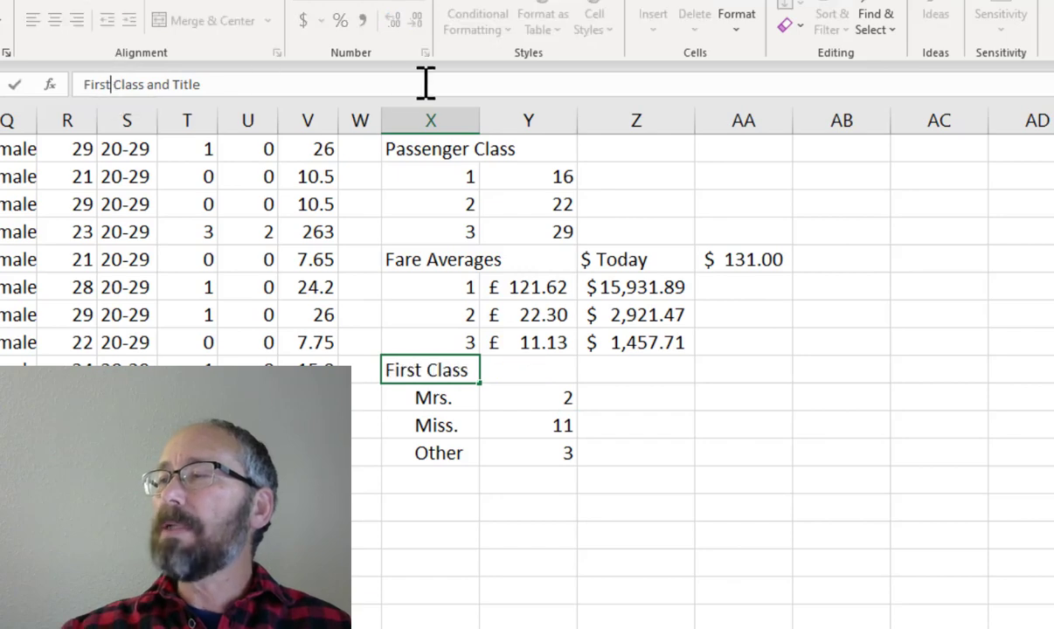
pyautogui.press('BackSpace')
pyautogui.press('BackSpace')
pyautogui.press('BackSpace')
pyautogui.press('BackSpace')
pyautogui.press('BackSpace')
pyautogui.press('BackSpace')
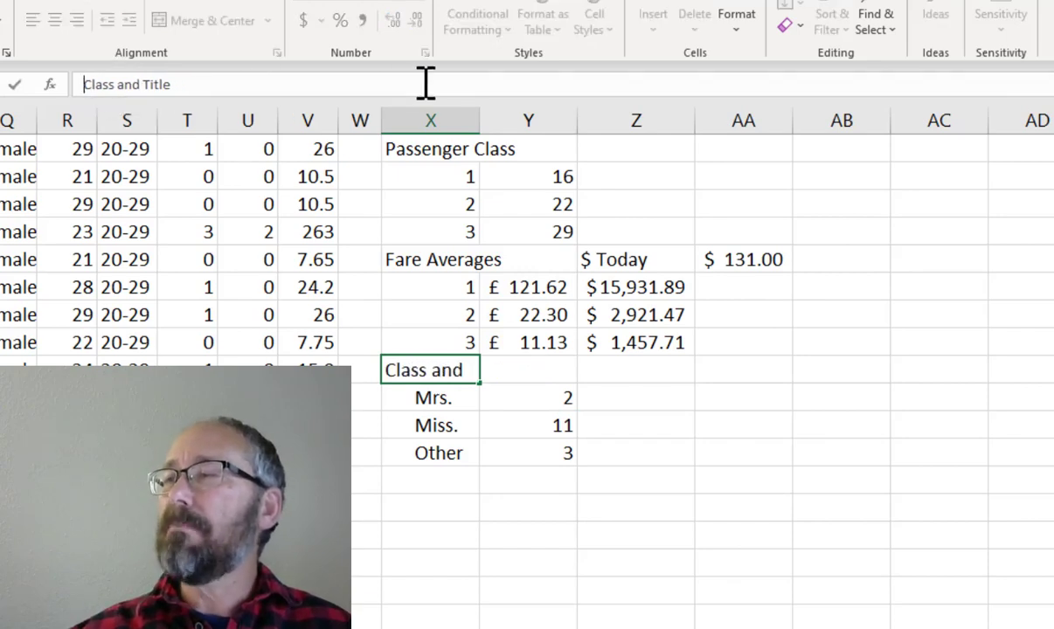
pyautogui.press('Return')
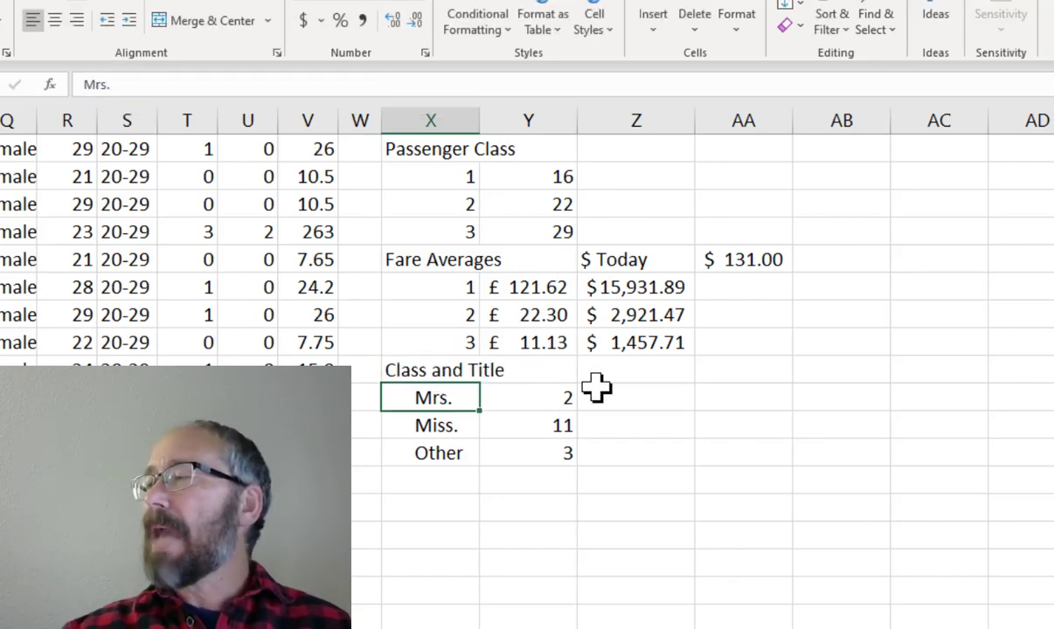
# Enter the right-aligned label "Class =" in Z20 and the class value 1 in AA20.
pyautogui.click(628, 371)
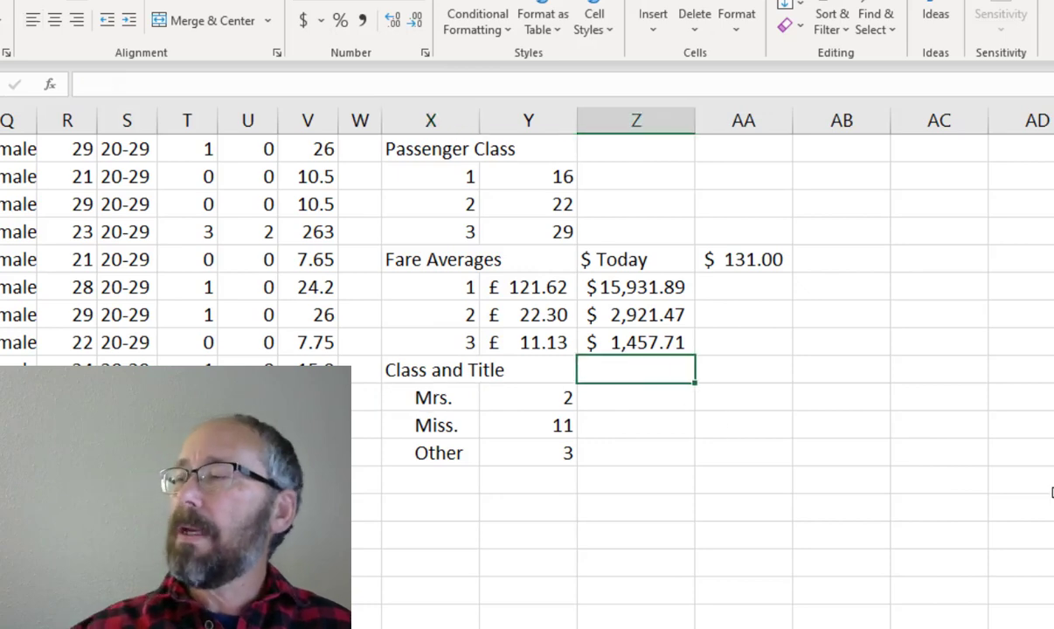
pyautogui.write('Class =')
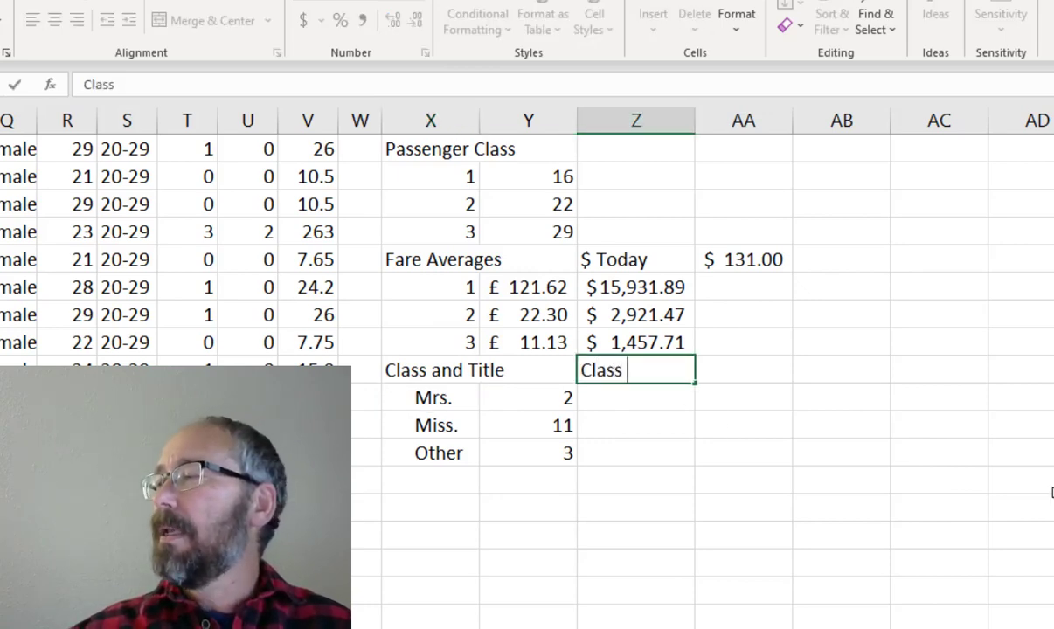
pyautogui.press('Right')
pyautogui.press('Right')
pyautogui.press('Left')
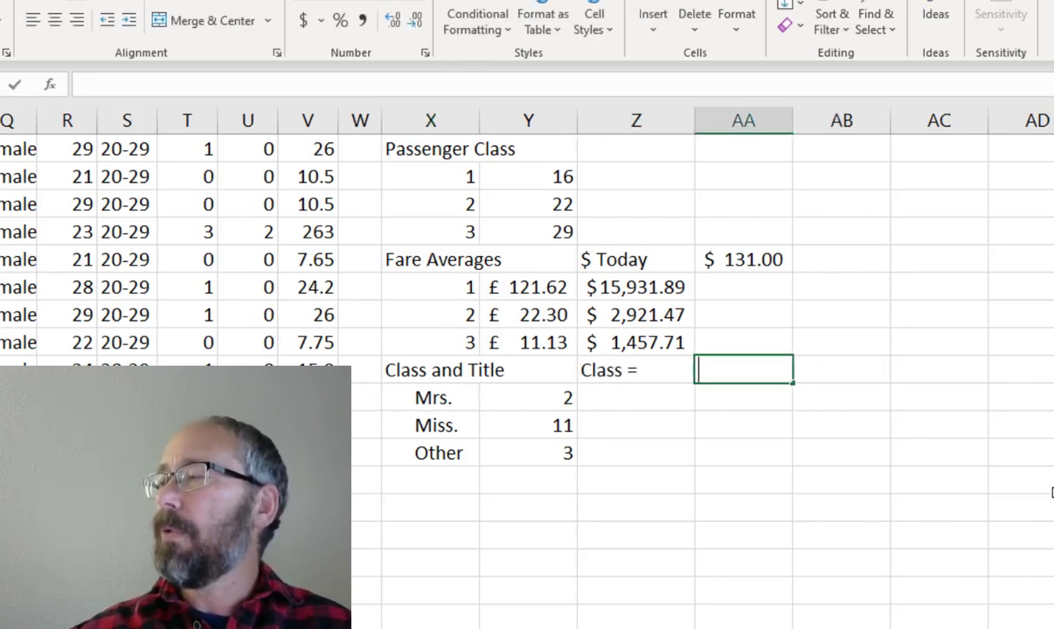
pyautogui.write('1')
pyautogui.press('Left')
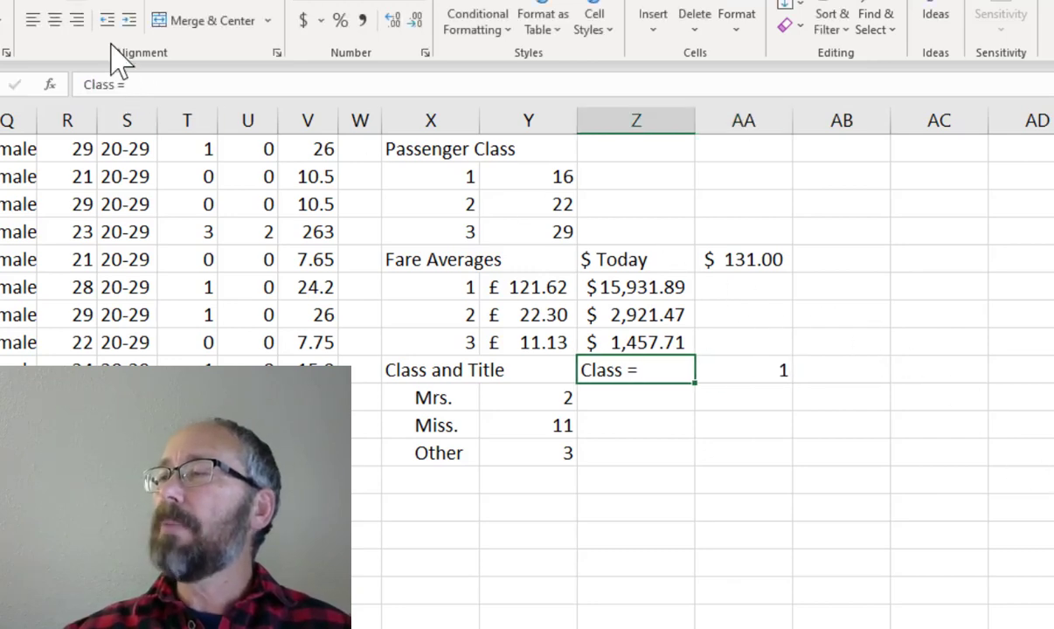
pyautogui.click(77, 19)
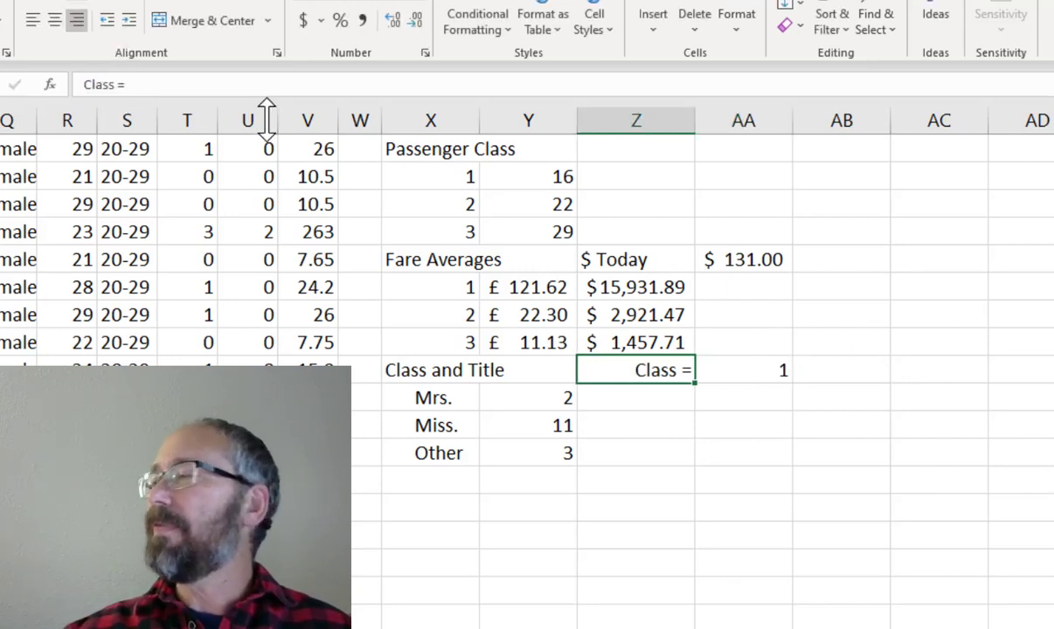
pyautogui.click(762, 368)
# Replace the fixed class criterion 1 in the Y21 formula with the absolute reference $AA$20.
pyautogui.click(517, 401)
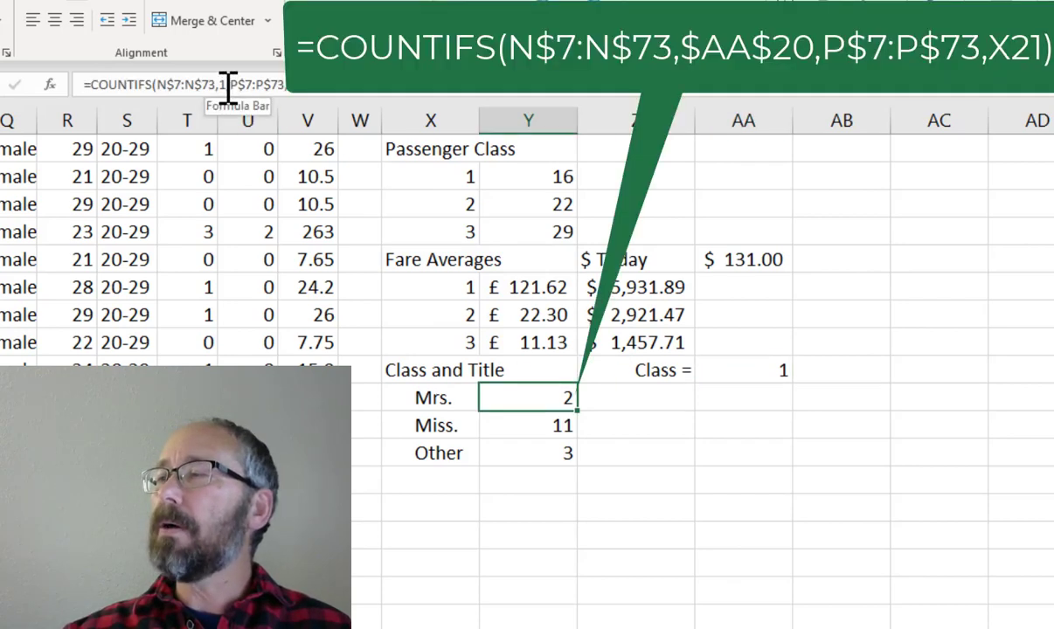
pyautogui.click(227, 85)
pyautogui.press('BackSpace')
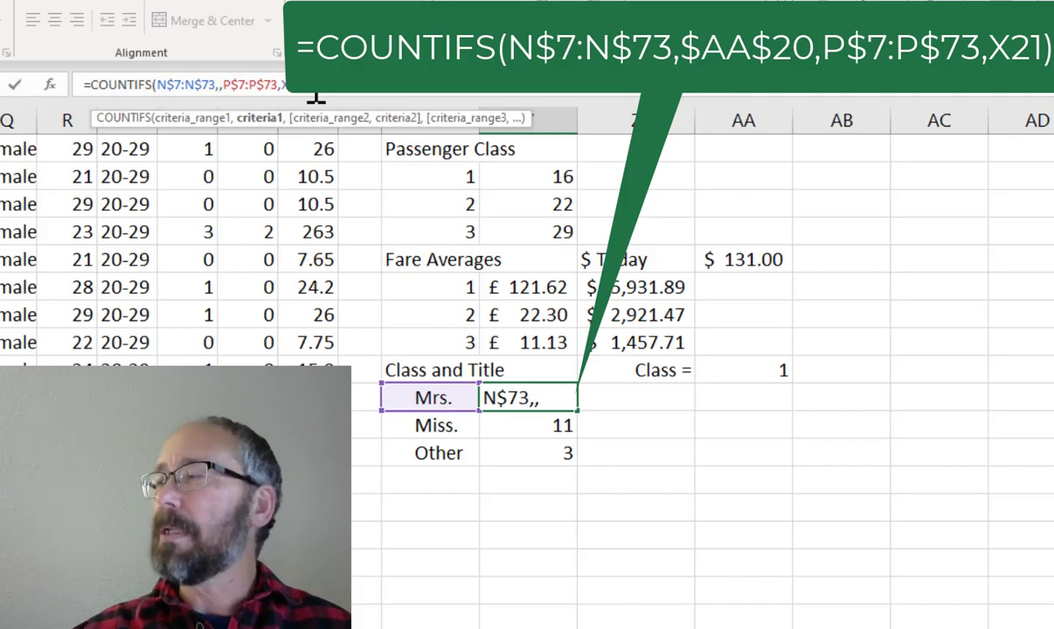
pyautogui.write('AA20')
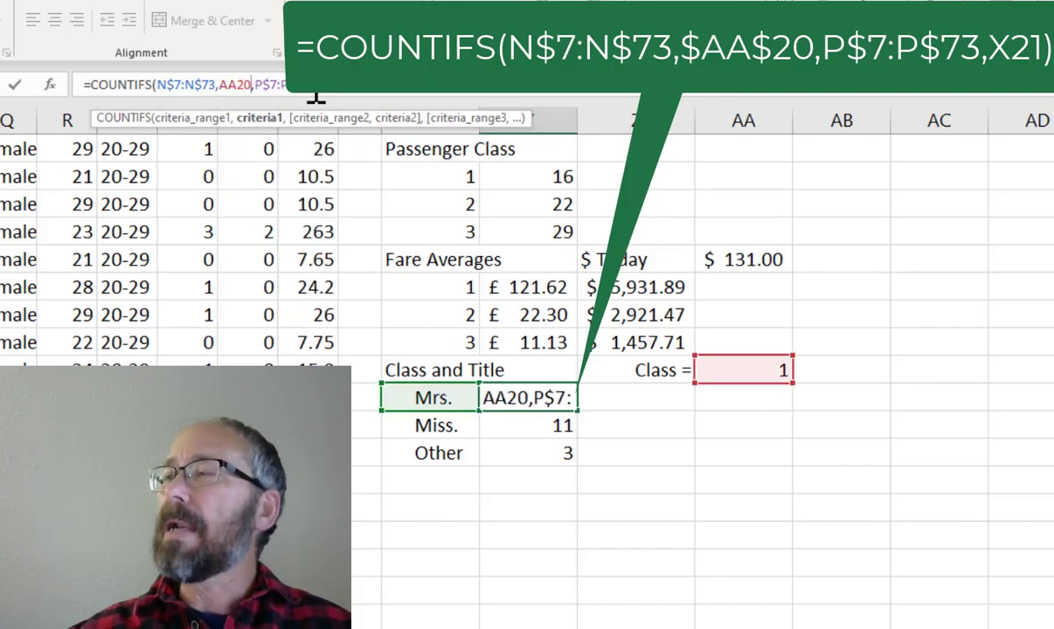
pyautogui.press('Left')
pyautogui.press('Left')
pyautogui.write('$')
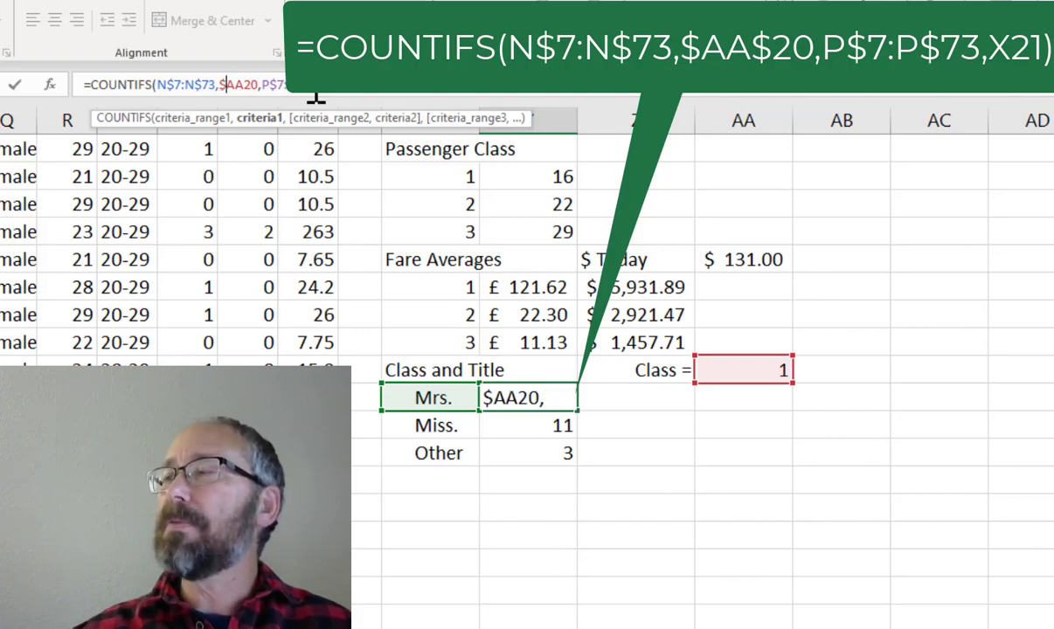
pyautogui.press('Right')
pyautogui.press('Right')
pyautogui.write('$')
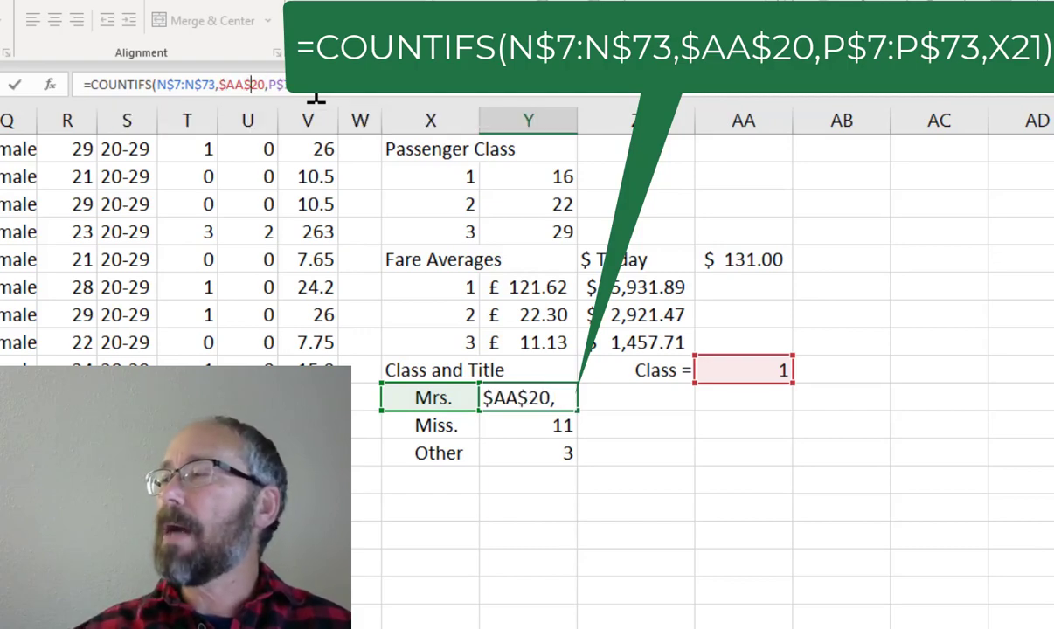
pyautogui.press('Return')
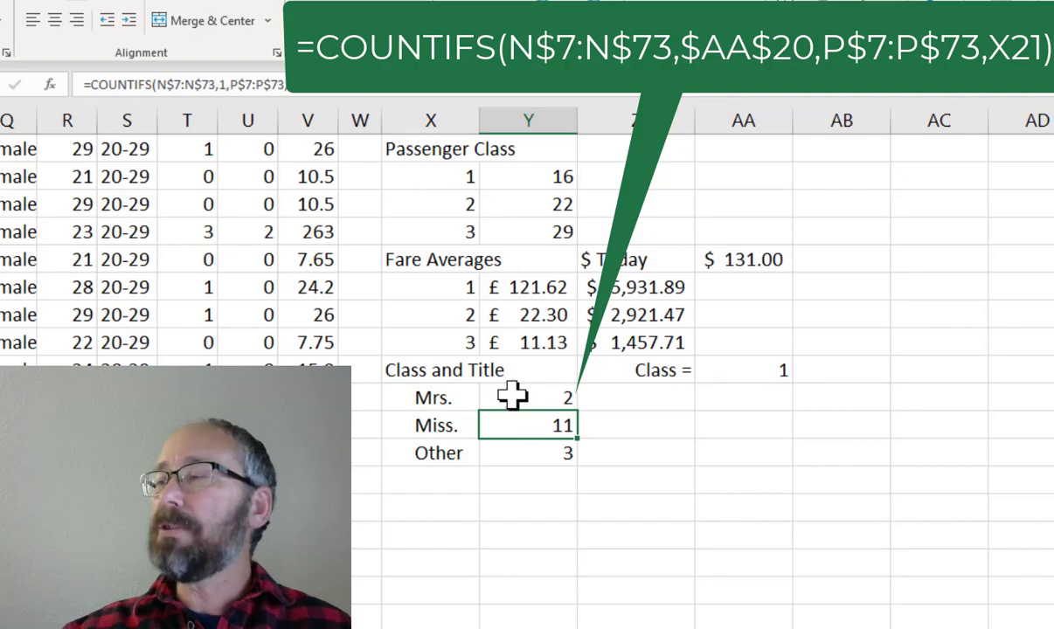
# Fill the updated Y21 formula down to Y23 so the Miss. and Other counts also use the class in $AA$20.
pyautogui.click(551, 398)
pyautogui.moveTo(577, 409); pyautogui.dragTo(577, 456)
# Test the Class and Title counts by changing the class value in AA20 to 2 and after that to 3.
pyautogui.click(762, 377)
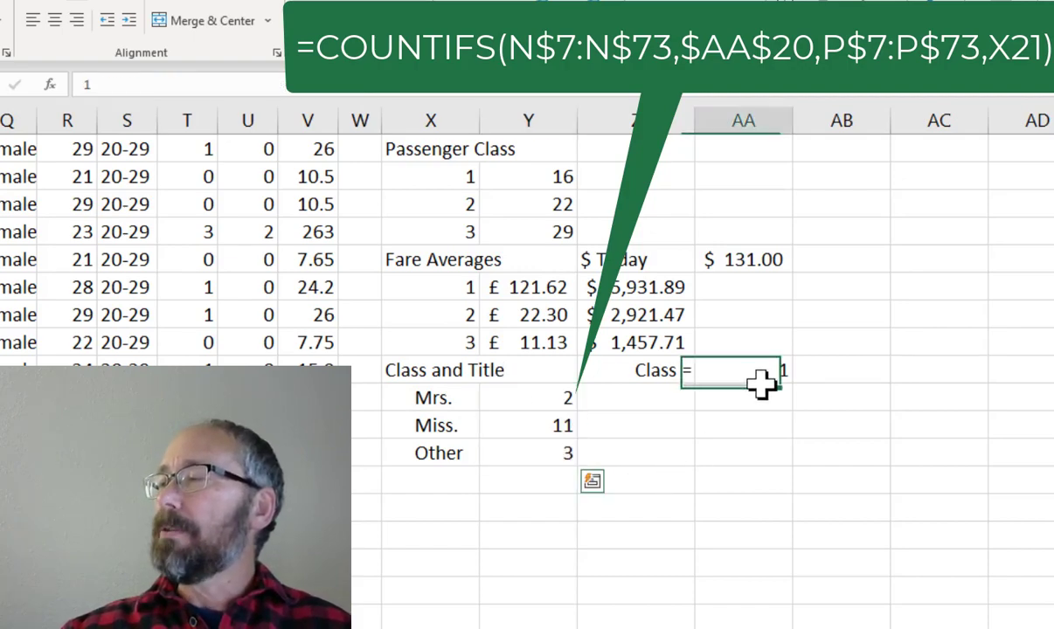
pyautogui.write('2')
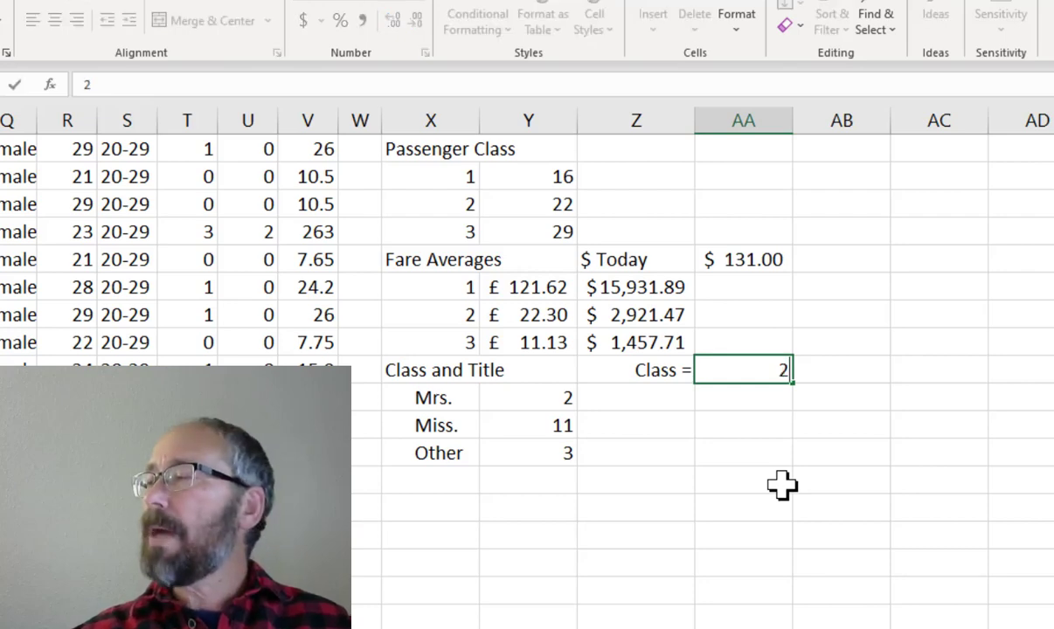
pyautogui.press('Return')
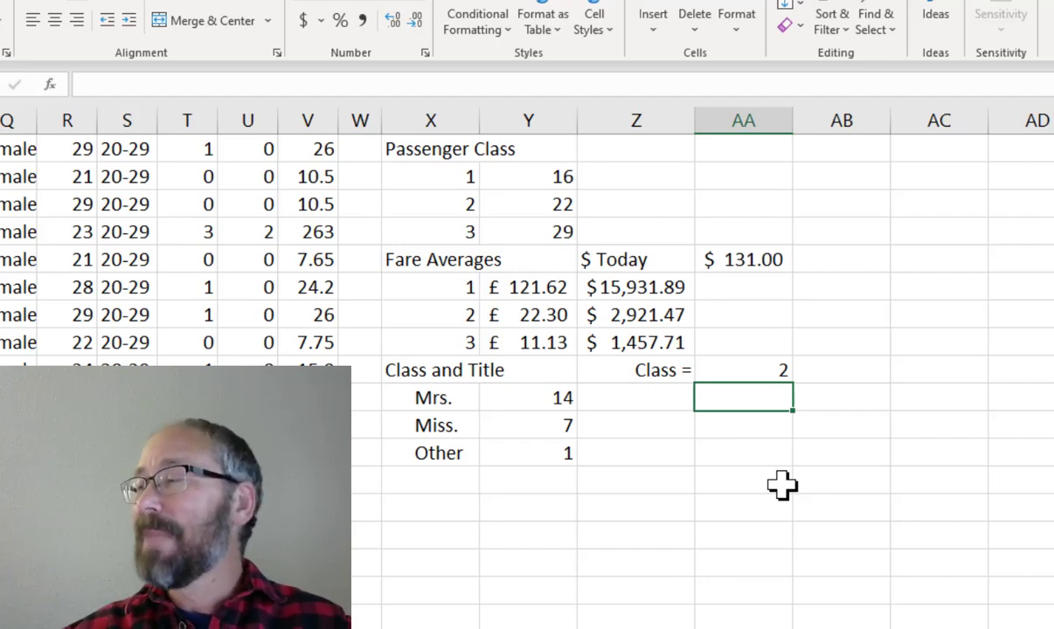
pyautogui.press('Up')
pyautogui.write('3')
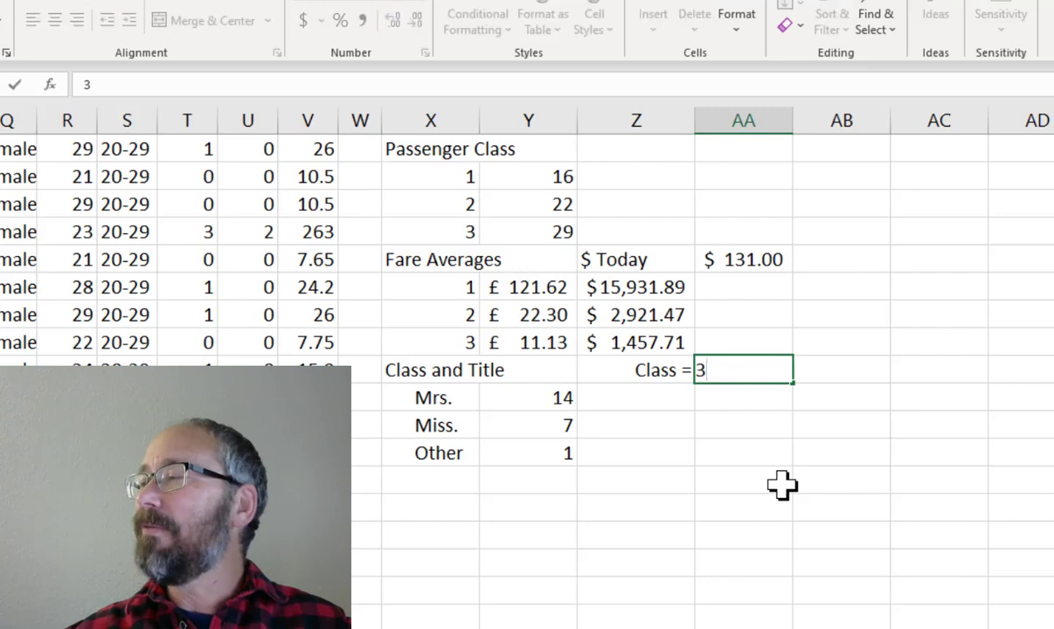
pyautogui.press('Return')
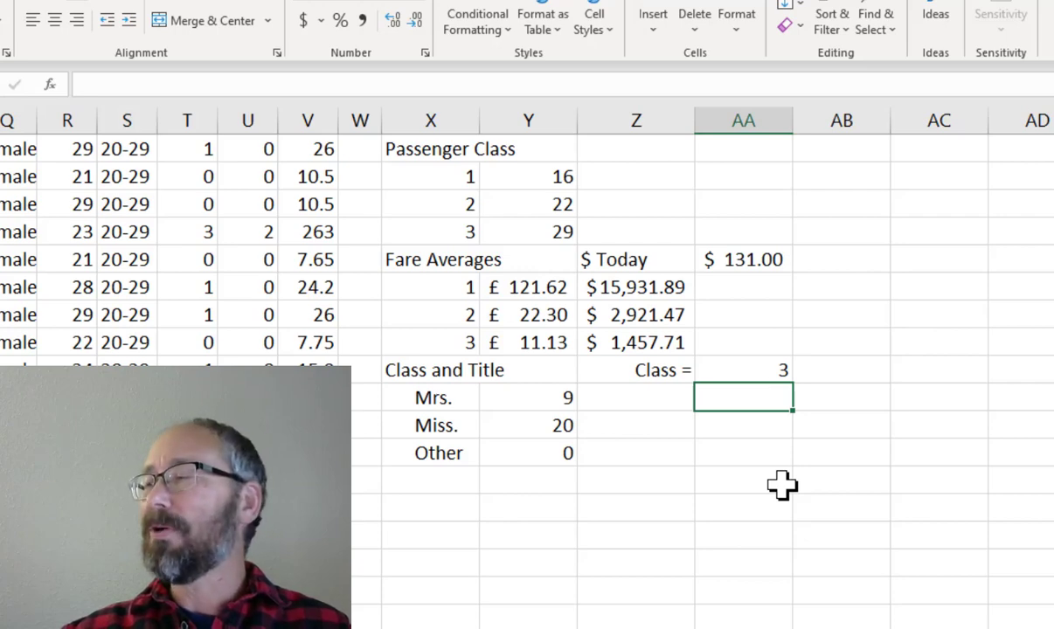
pyautogui.press('Up')
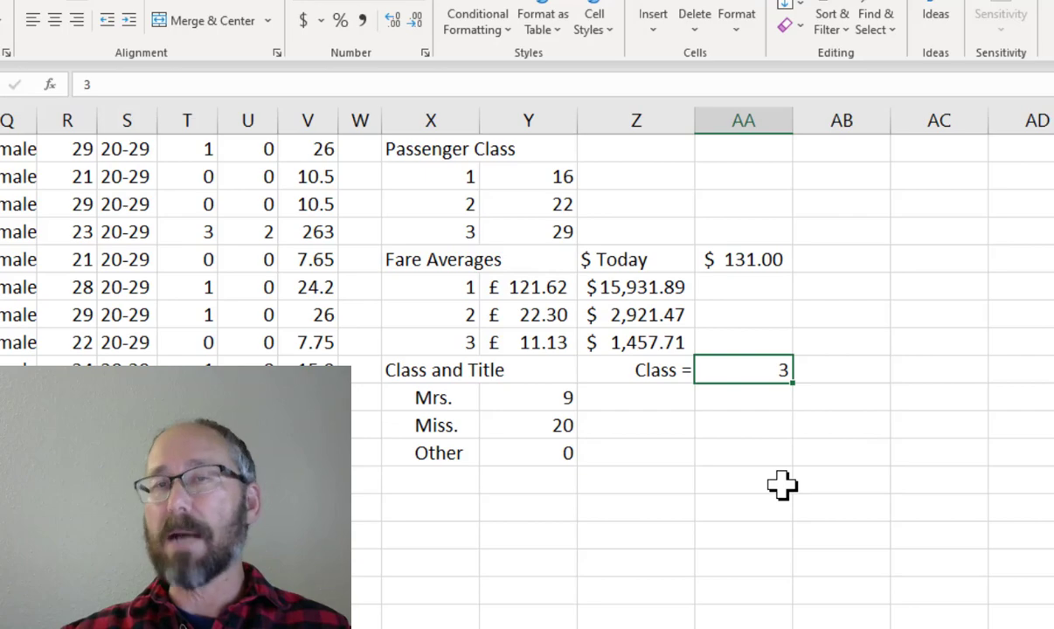
pyautogui.scroll(2, 774, 483)
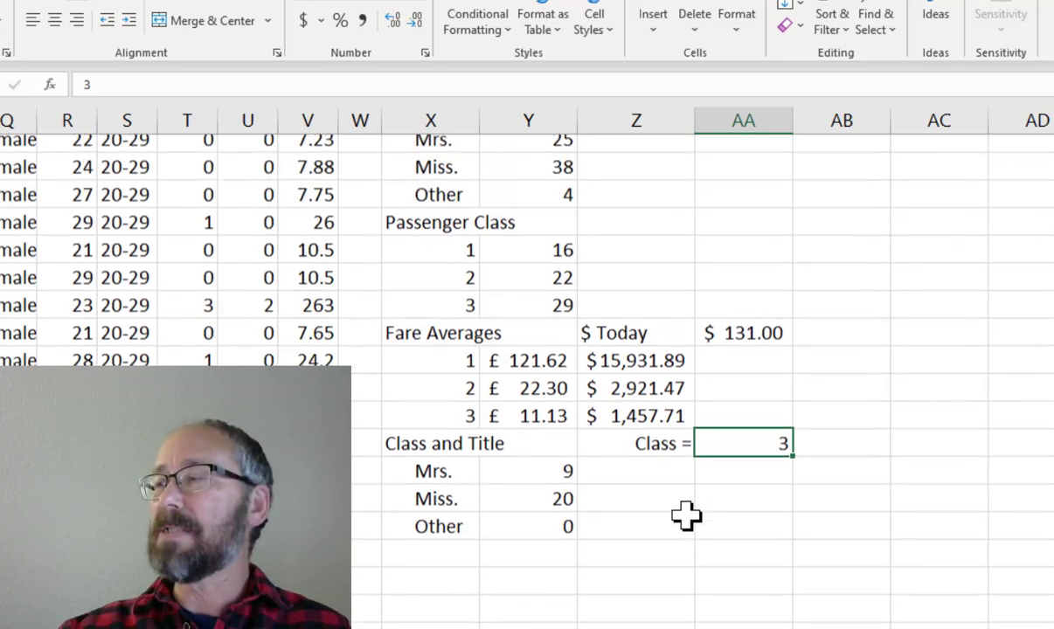